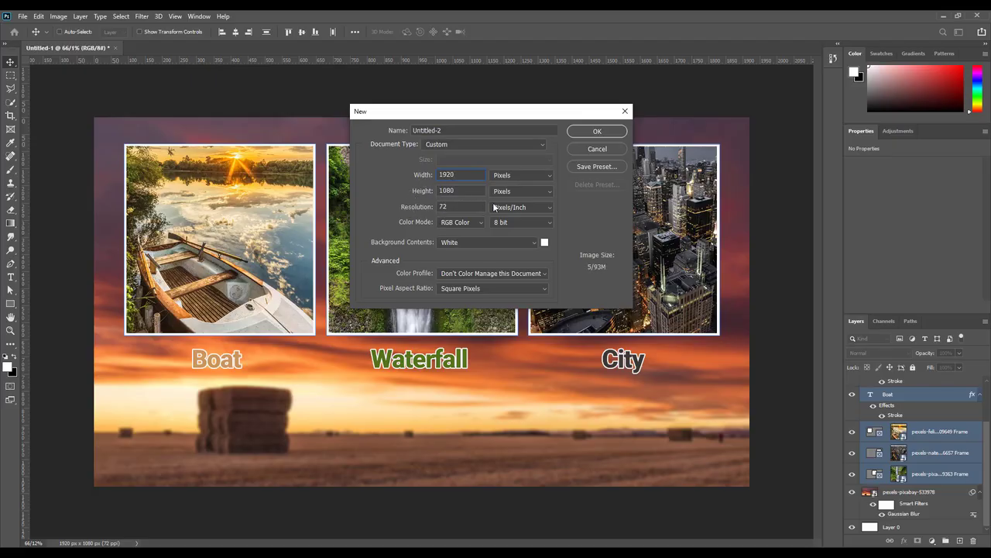
Step: Create a 1920x1080 px document at 72 ppi and unlock its Background into Layer 0
{"action": "left_click", "coordinate": [600, 132]}
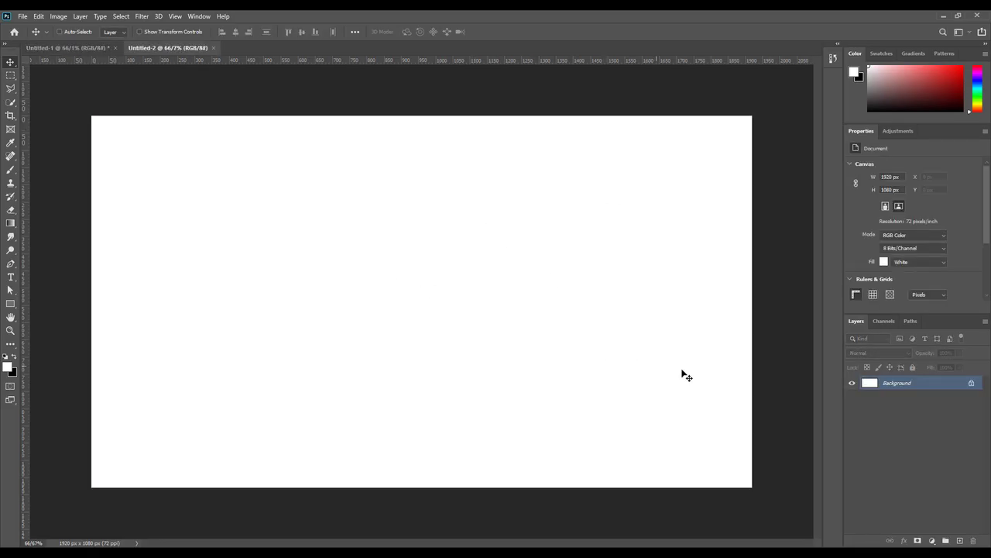
{"action": "left_click", "coordinate": [971, 385]}
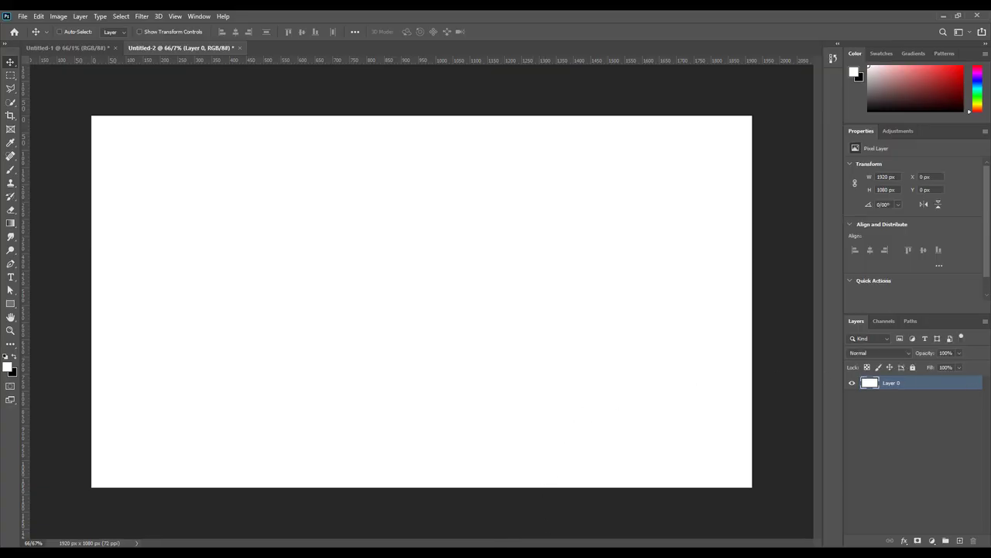
{"action": "left_click", "coordinate": [555, 540]}
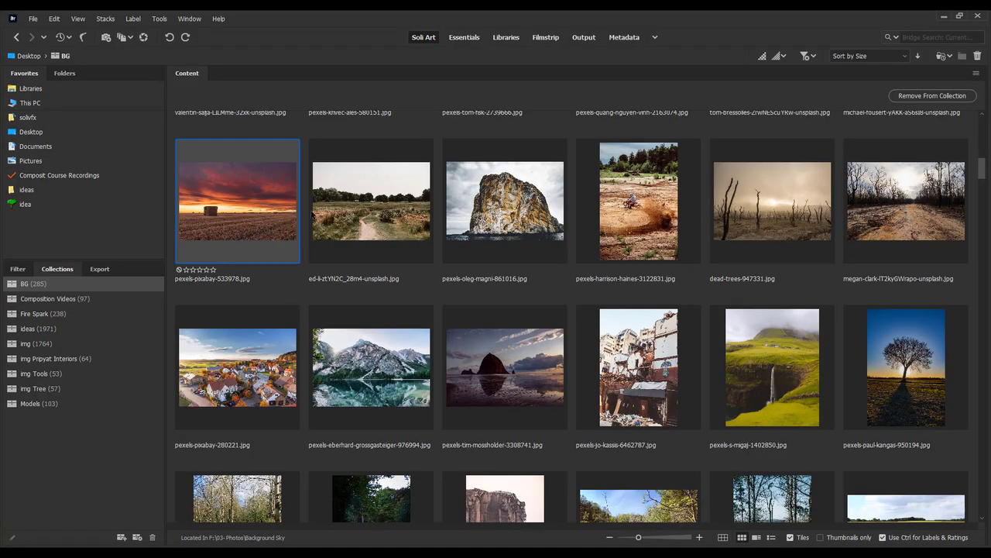
Step: In Bridge's BG collection, select the lakeside boats sunset and waterfall photos, dropping the desert photo
{"action": "scroll", "coordinate": [263, 240], "scroll_direction": "up", "scroll_amount": 5}
{"action": "scroll", "coordinate": [288, 261], "scroll_direction": "up", "scroll_amount": 5}
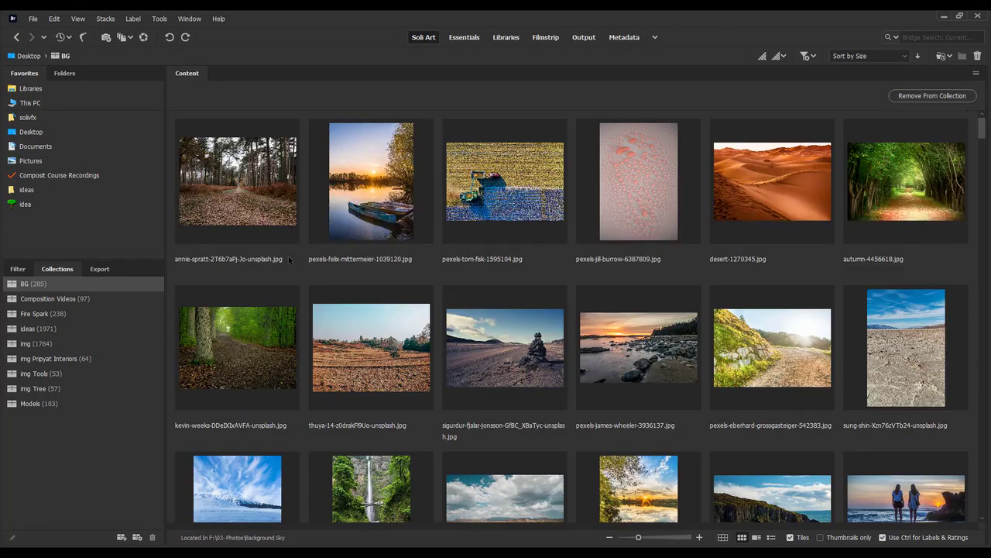
{"action": "left_click", "coordinate": [342, 199]}
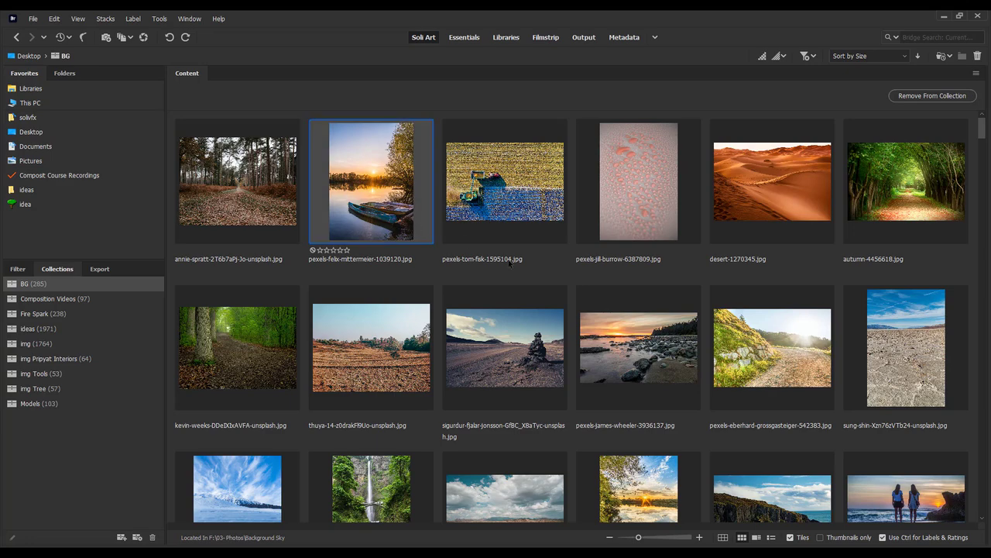
{"action": "left_click", "coordinate": [744, 196], "text": "ctrl"}
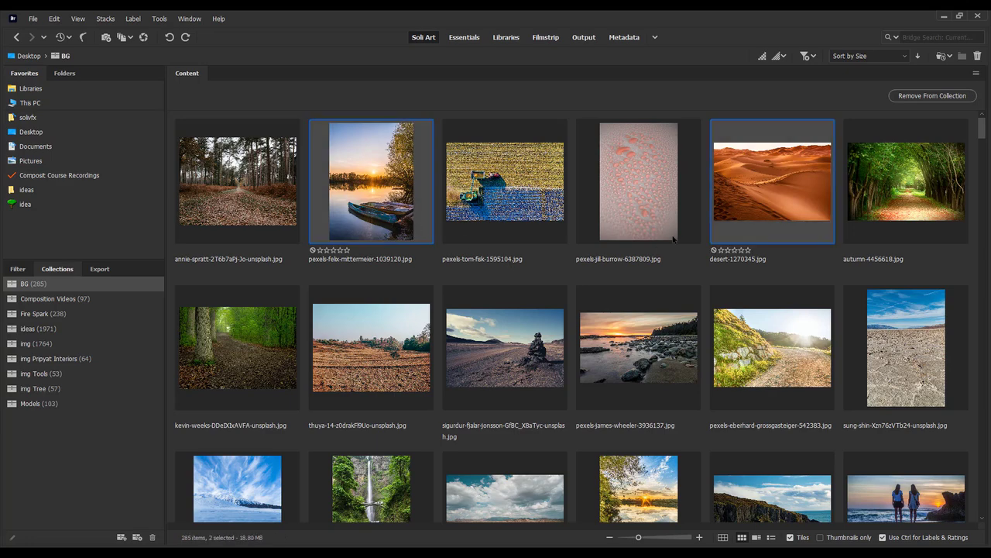
{"action": "scroll", "coordinate": [572, 268], "scroll_direction": "down", "scroll_amount": 2}
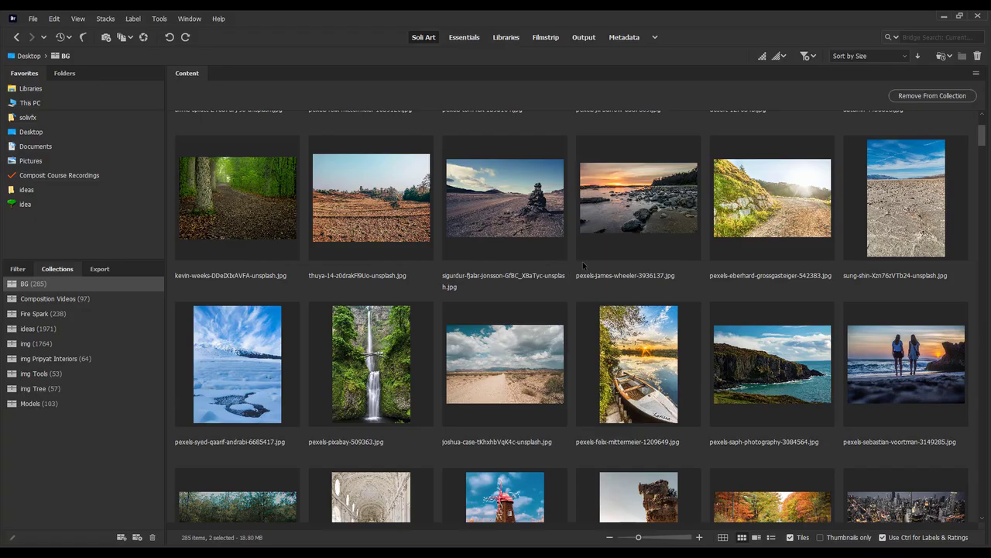
{"action": "scroll", "coordinate": [585, 268], "scroll_direction": "up", "scroll_amount": 2}
{"action": "left_click", "coordinate": [769, 231], "text": "ctrl"}
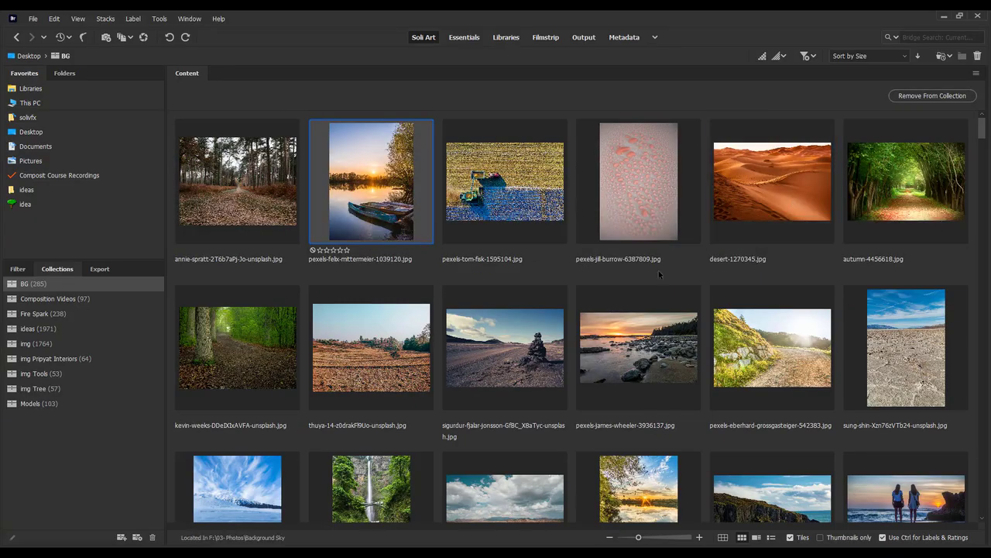
{"action": "left_click", "coordinate": [372, 474], "text": "ctrl"}
Step: Add the white rowboat and haystack sunset field photos, then drag all four out of Bridge
{"action": "scroll", "coordinate": [408, 417], "scroll_direction": "down", "scroll_amount": 4}
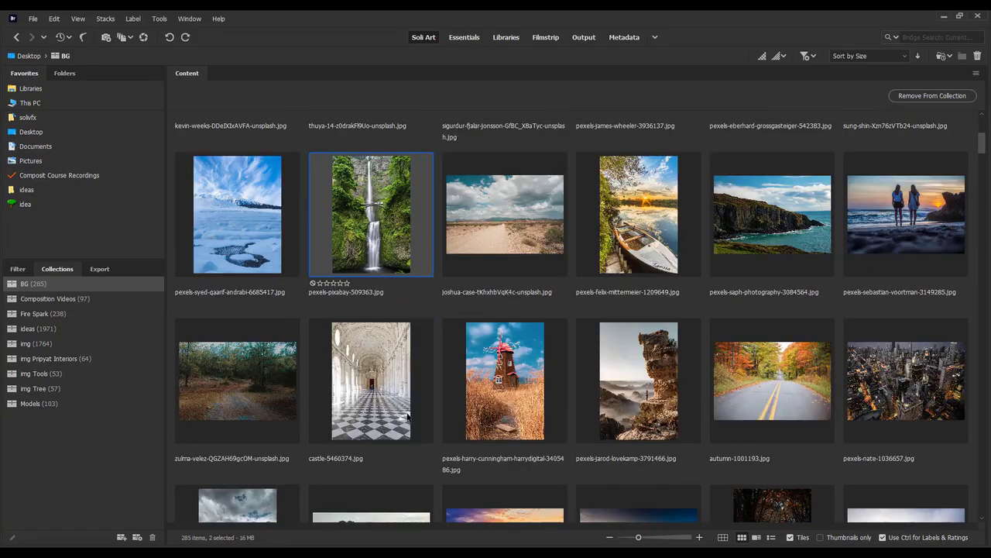
{"action": "scroll", "coordinate": [412, 402], "scroll_direction": "down", "scroll_amount": 2}
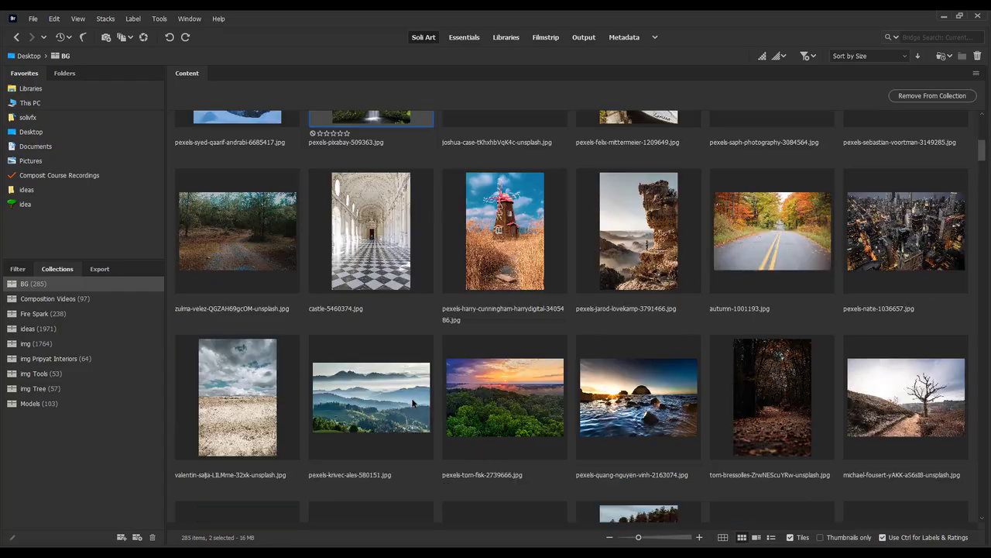
{"action": "scroll", "coordinate": [413, 402], "scroll_direction": "up", "scroll_amount": 2}
{"action": "left_click", "coordinate": [639, 215], "text": "ctrl"}
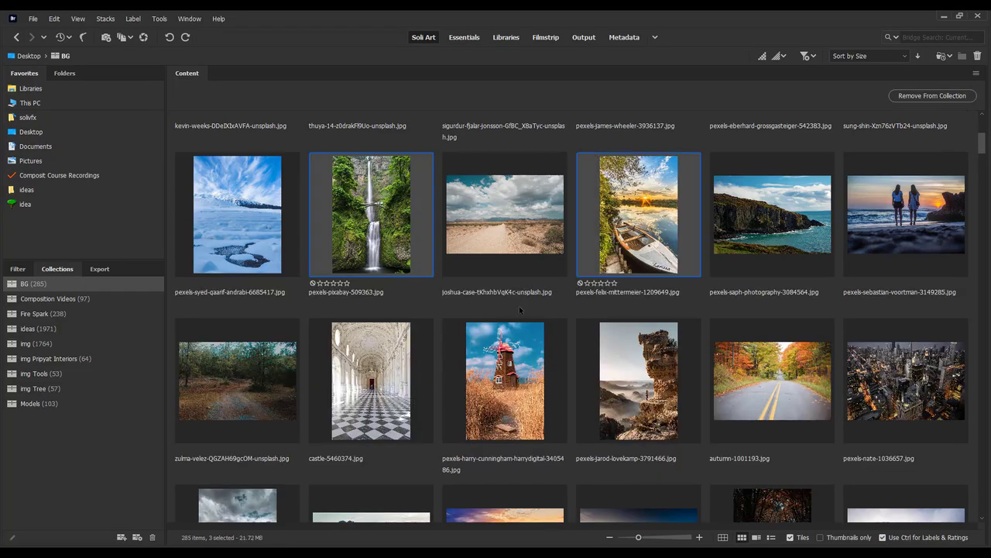
{"action": "scroll", "coordinate": [520, 310], "scroll_direction": "down", "scroll_amount": 4}
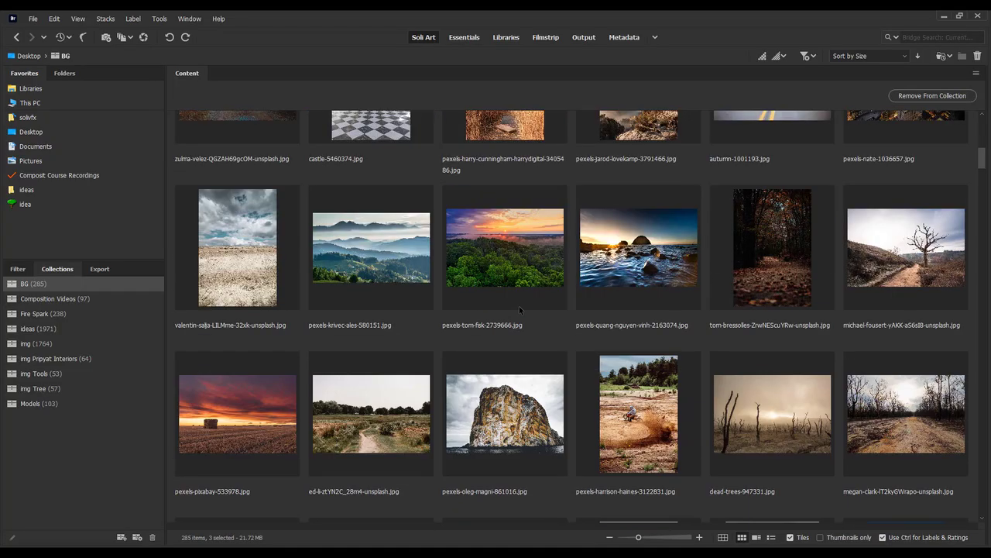
{"action": "left_click", "coordinate": [242, 434], "text": "ctrl"}
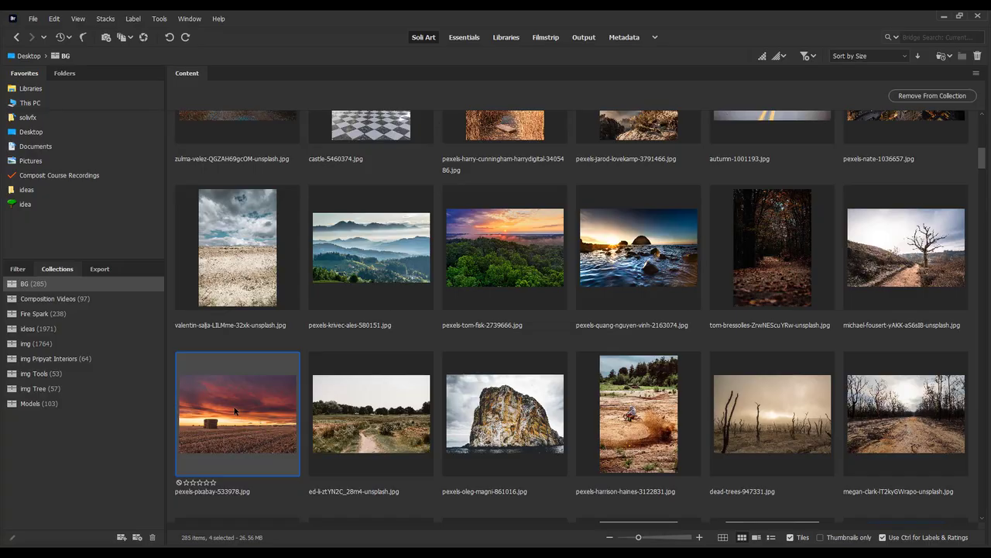
{"action": "left_click_drag", "start_coordinate": [233, 406], "coordinate": [446, 293]}
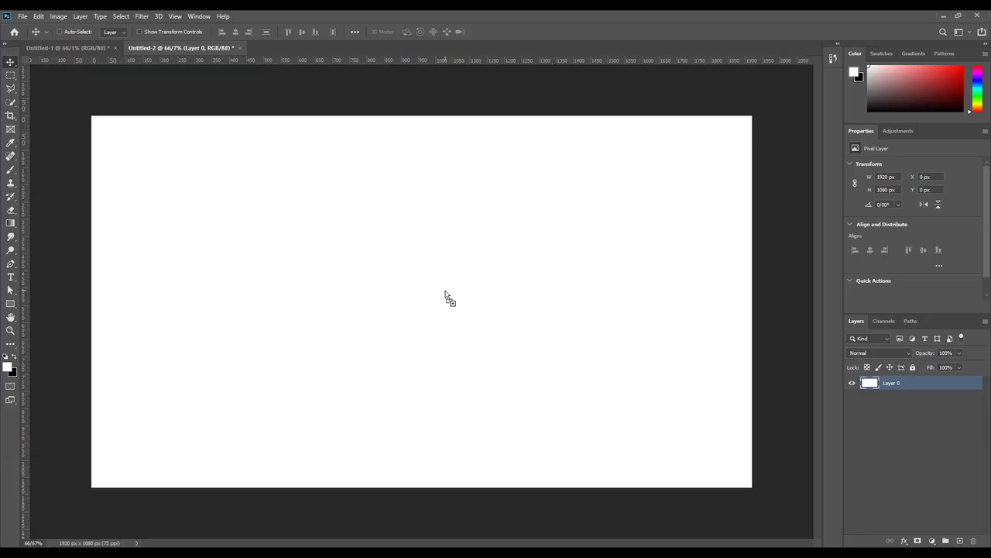
Step: Place the four photos onto the canvas as layers and check the rowboat layer beneath the haystack sunset
{"action": "left_click_drag", "start_coordinate": [446, 293], "coordinate": [446, 294]}
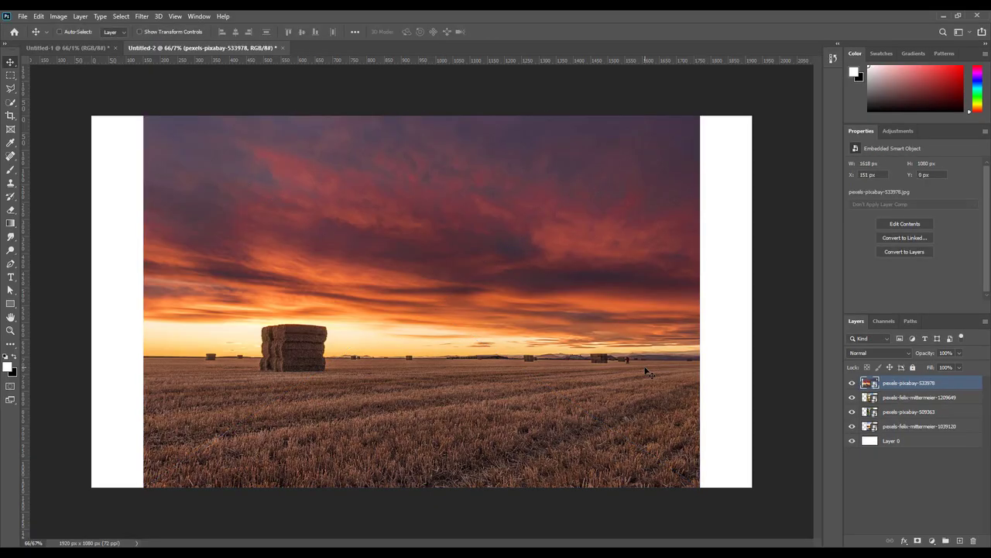
{"action": "left_click", "coordinate": [853, 384]}
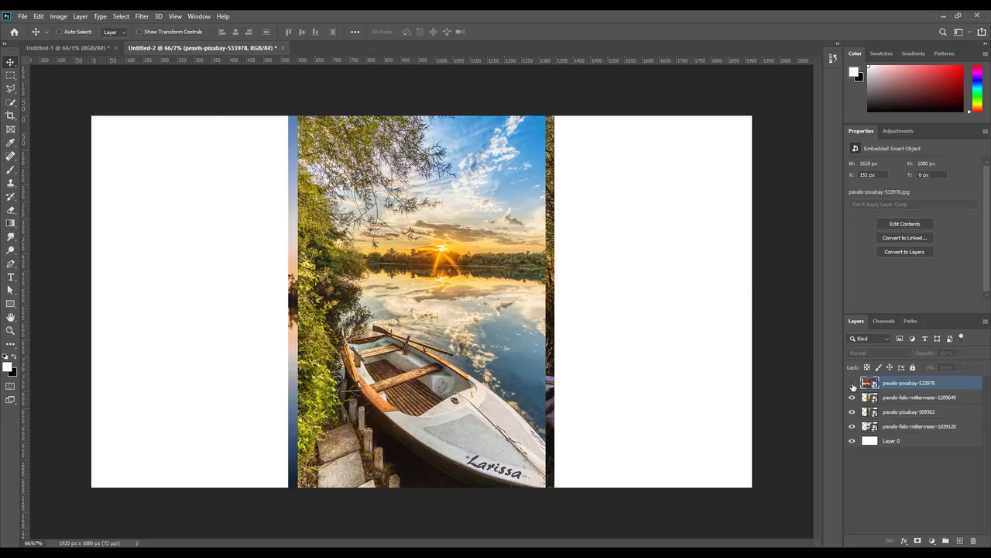
{"action": "left_click", "coordinate": [894, 398]}
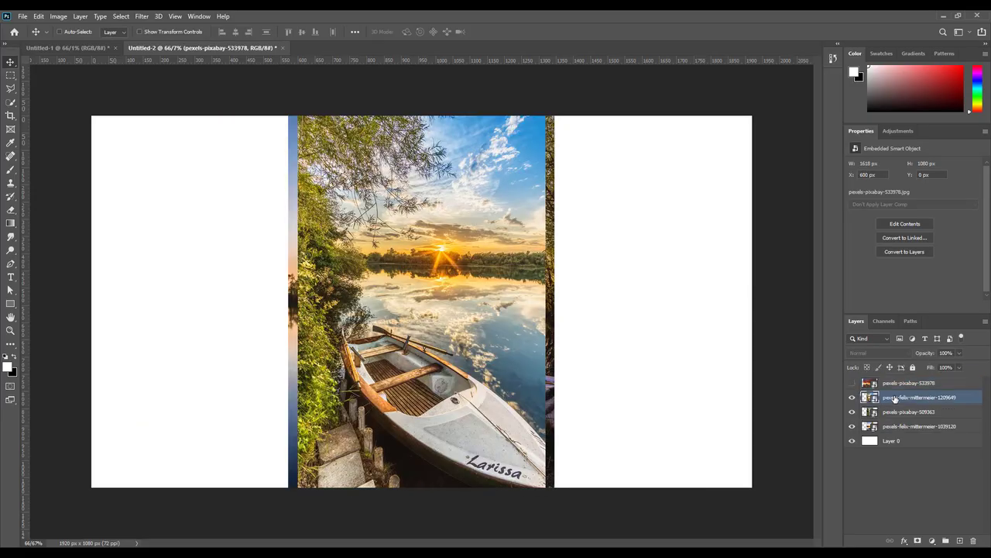
{"action": "left_click", "coordinate": [853, 384]}
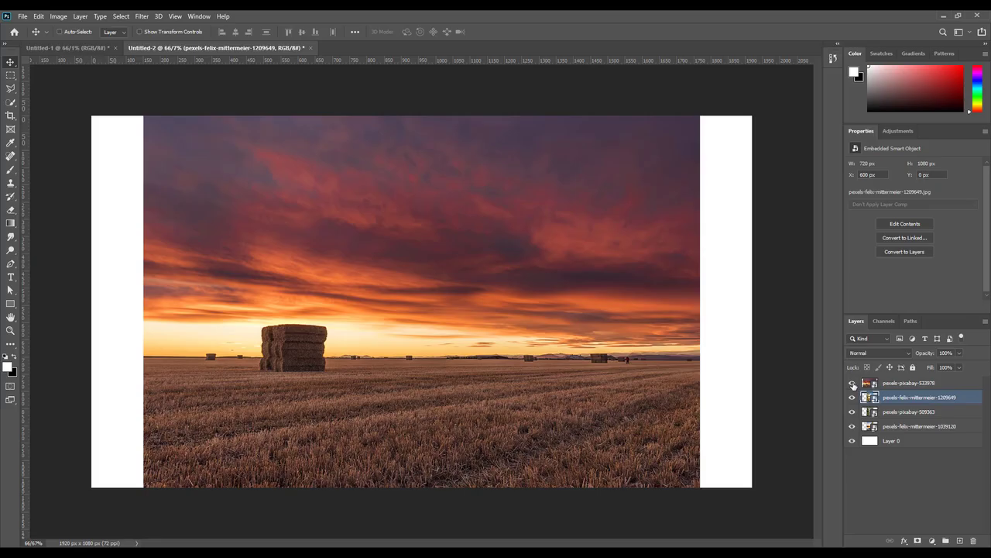
{"action": "left_click", "coordinate": [899, 385]}
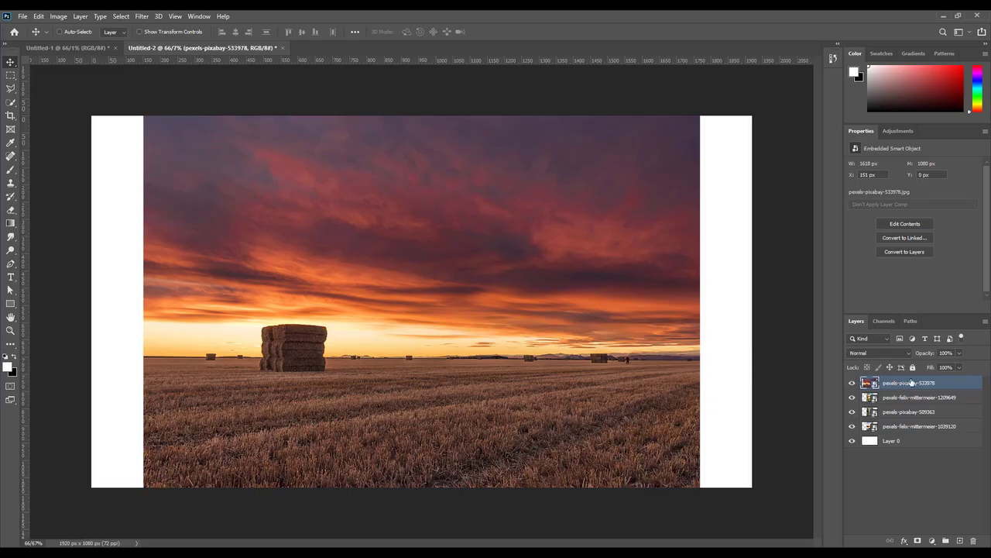
Step: Hide the rowboat and waterfall layers, check the lakeside boats, and reselect the haystack sunset layer
{"action": "left_click", "coordinate": [852, 384]}
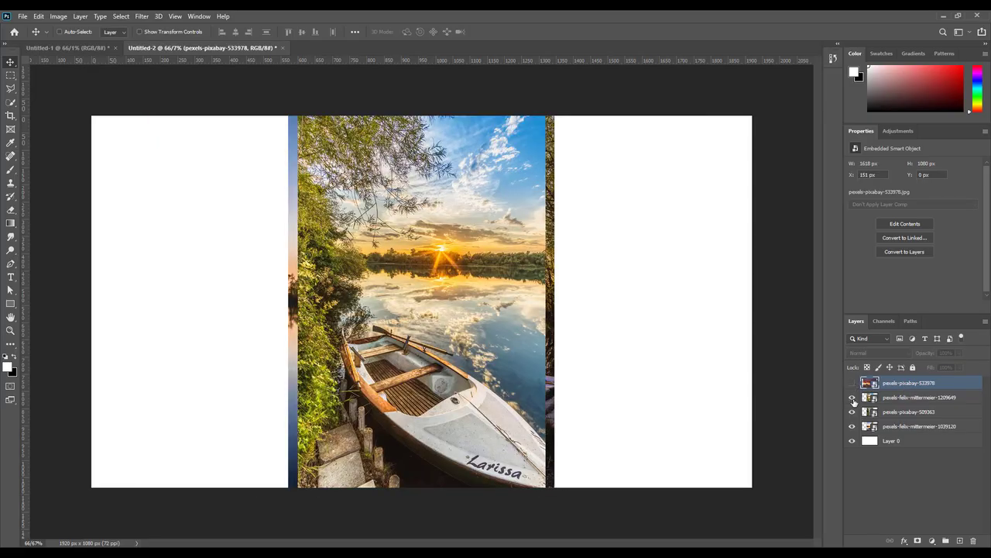
{"action": "left_click", "coordinate": [891, 398]}
{"action": "left_click", "coordinate": [852, 397]}
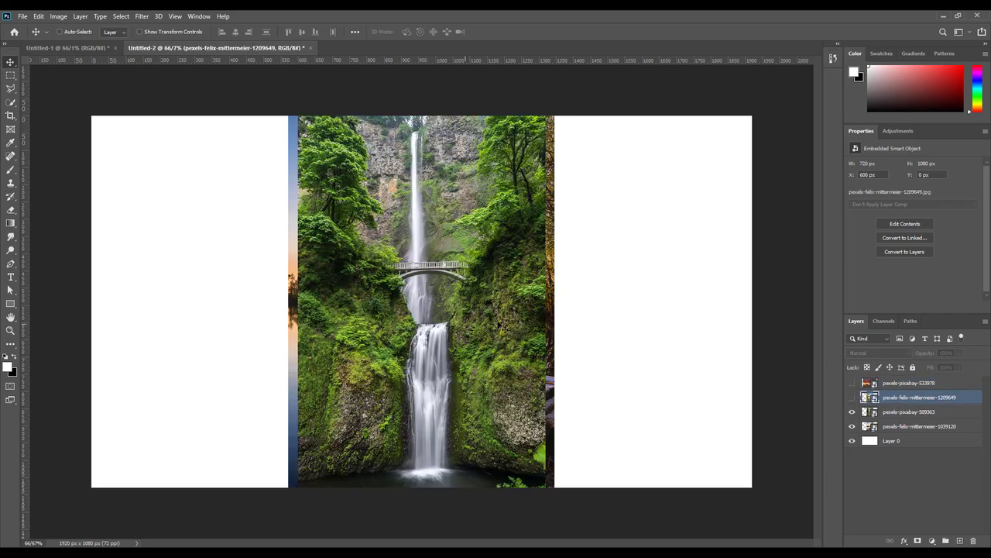
{"action": "left_click", "coordinate": [893, 412]}
{"action": "left_click", "coordinate": [852, 412]}
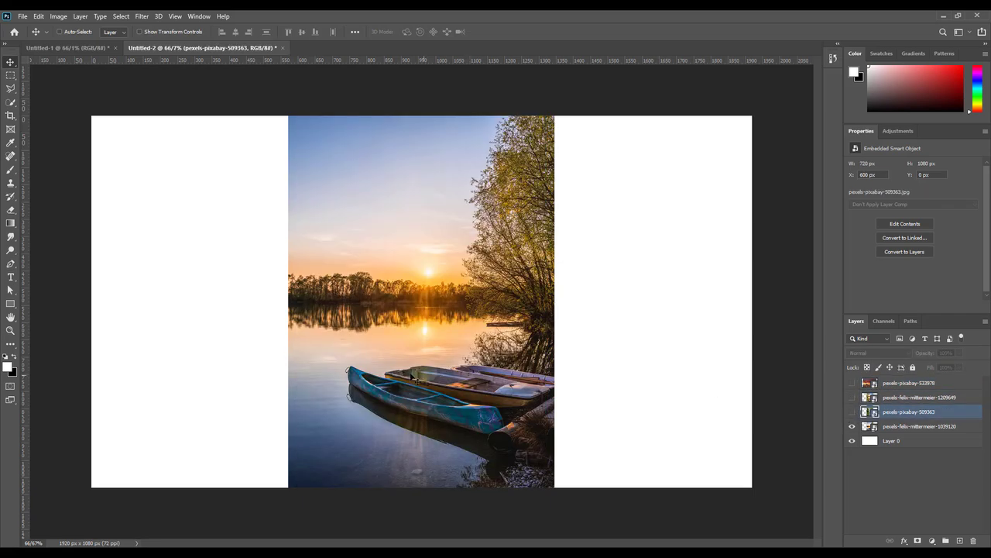
{"action": "left_click", "coordinate": [852, 427]}
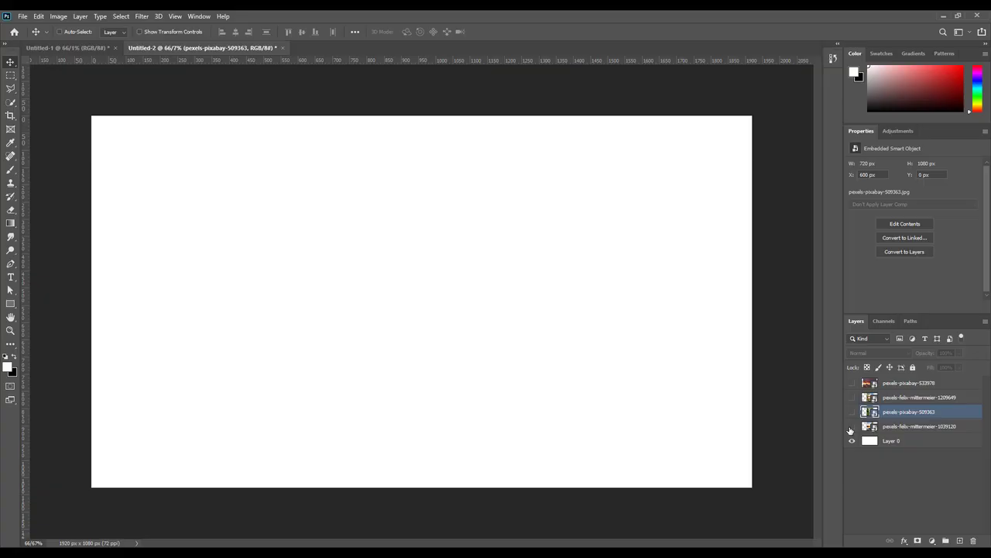
{"action": "left_click", "coordinate": [852, 426]}
{"action": "left_click", "coordinate": [852, 383]}
{"action": "left_click", "coordinate": [906, 383]}
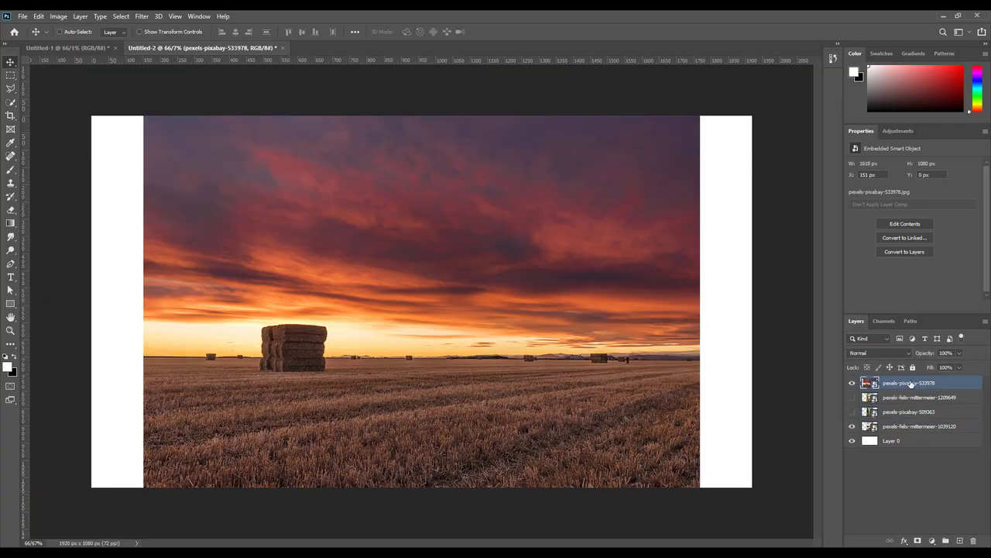
Step: Move the haystack sunset layer down the stack to just above Layer 0
{"action": "left_click_drag", "start_coordinate": [911, 384], "coordinate": [916, 429]}
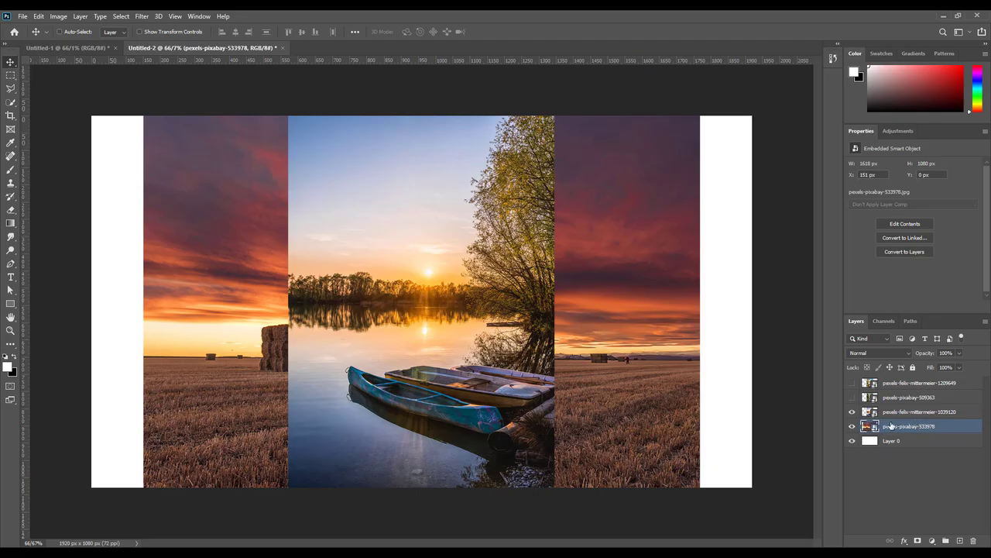
{"action": "key", "text": "z"}
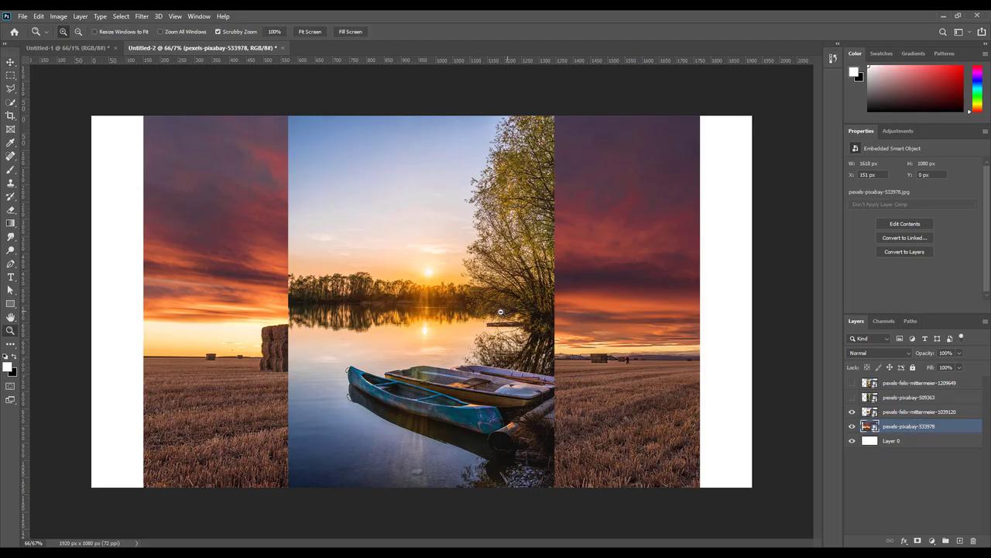
{"action": "left_click_drag", "start_coordinate": [509, 312], "coordinate": [487, 314]}
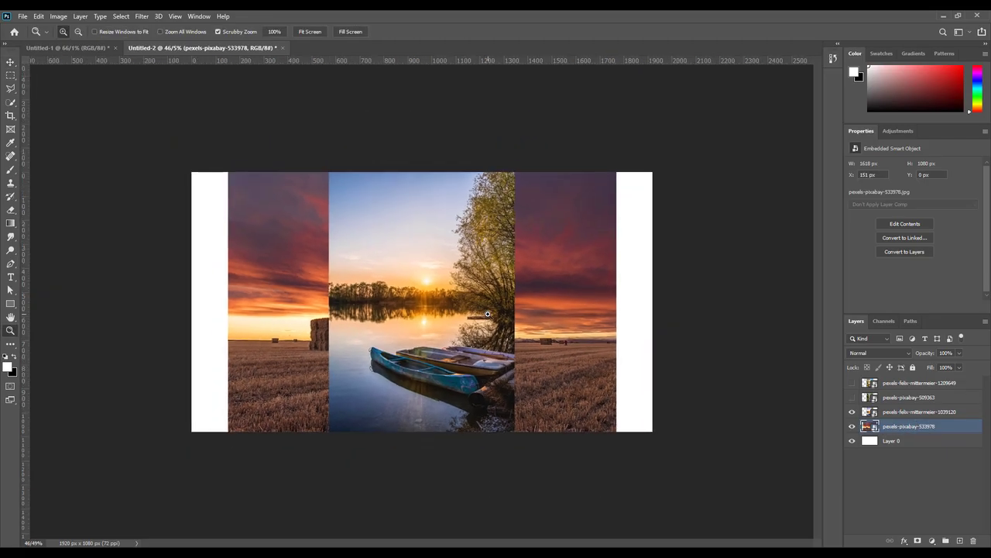
{"action": "key", "text": "v"}
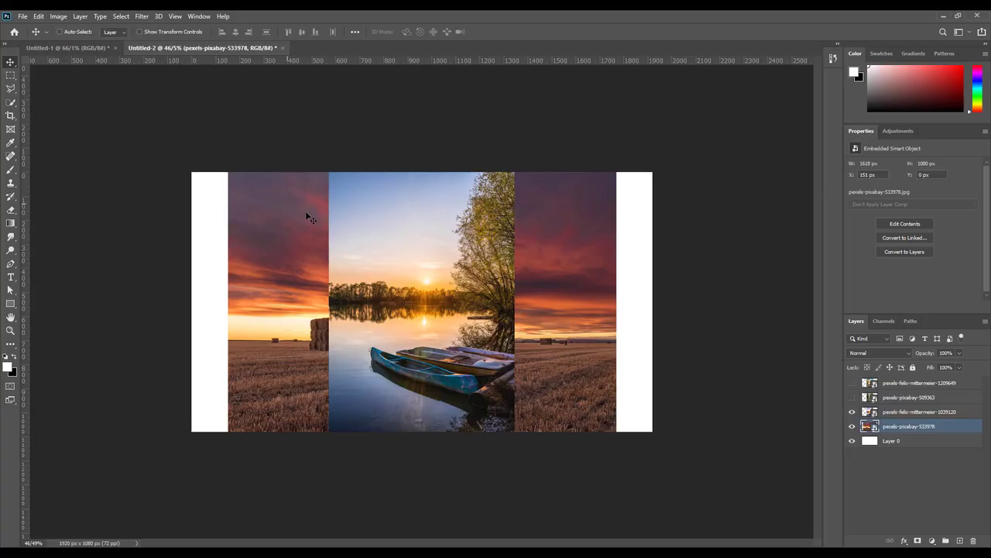
Step: Scale the sunset field up to 38.46% and nudge it slightly lower
{"action": "key", "text": "ctrl+t"}
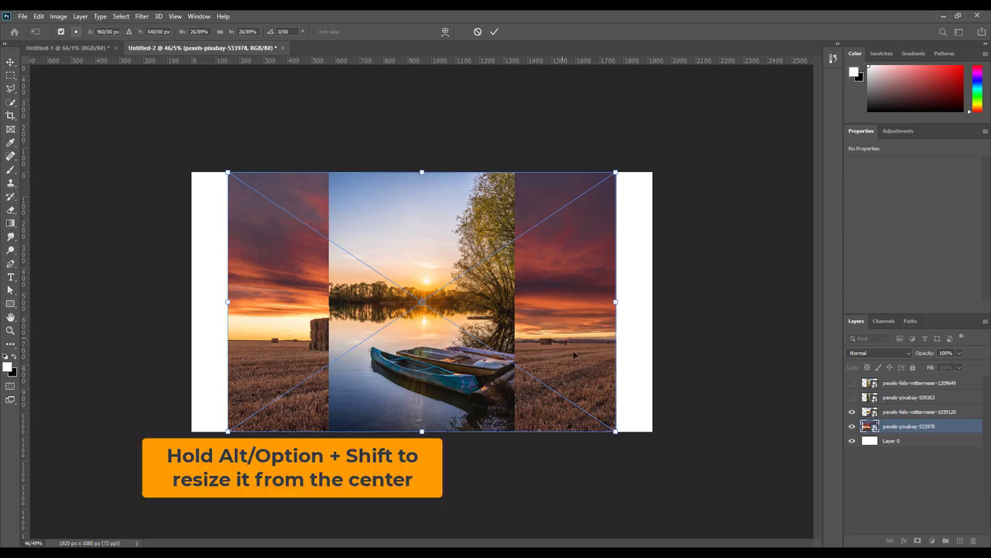
{"action": "left_click_drag", "start_coordinate": [618, 434], "coordinate": [694, 485]}
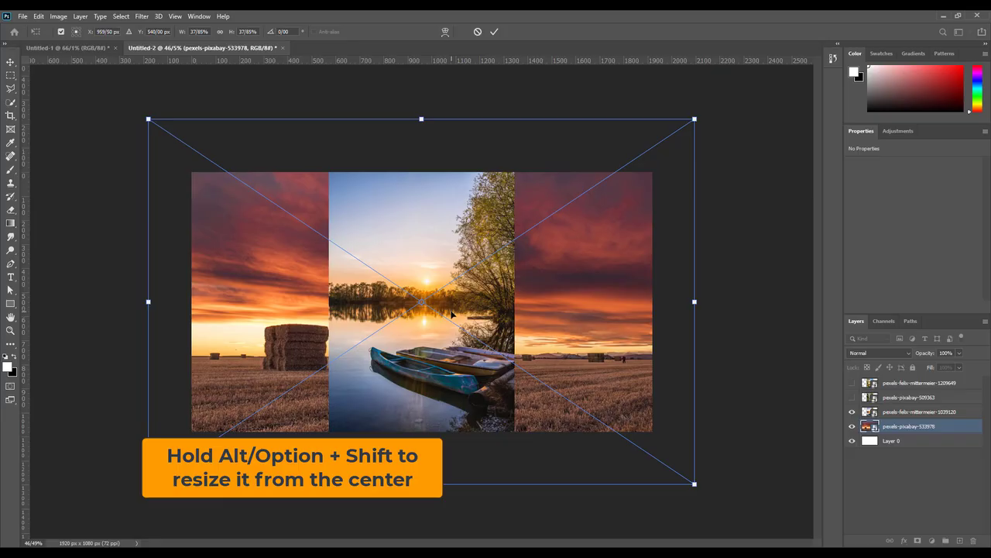
{"action": "left_click_drag", "start_coordinate": [145, 116], "coordinate": [125, 133]}
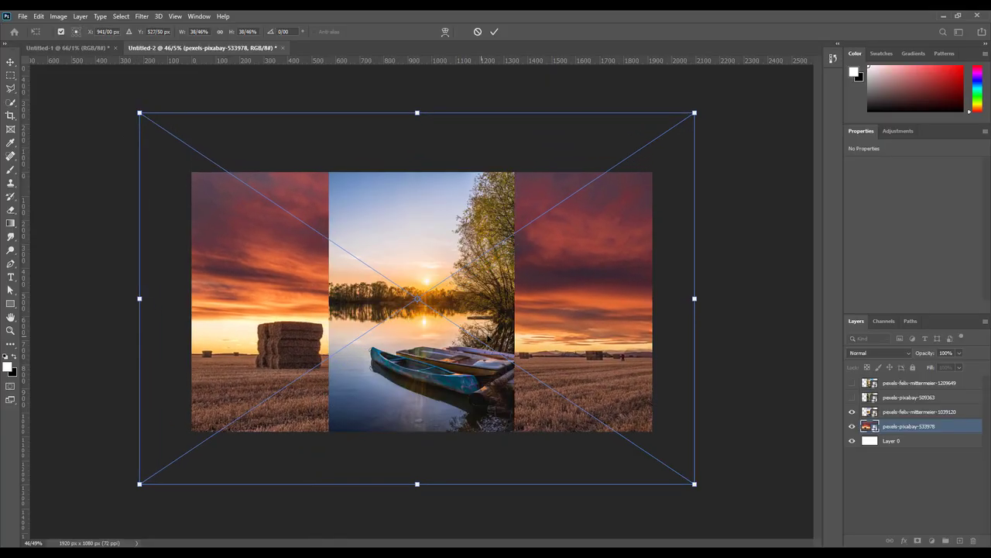
{"action": "left_click_drag", "start_coordinate": [560, 265], "coordinate": [559, 289]}
{"action": "key", "text": "Return"}
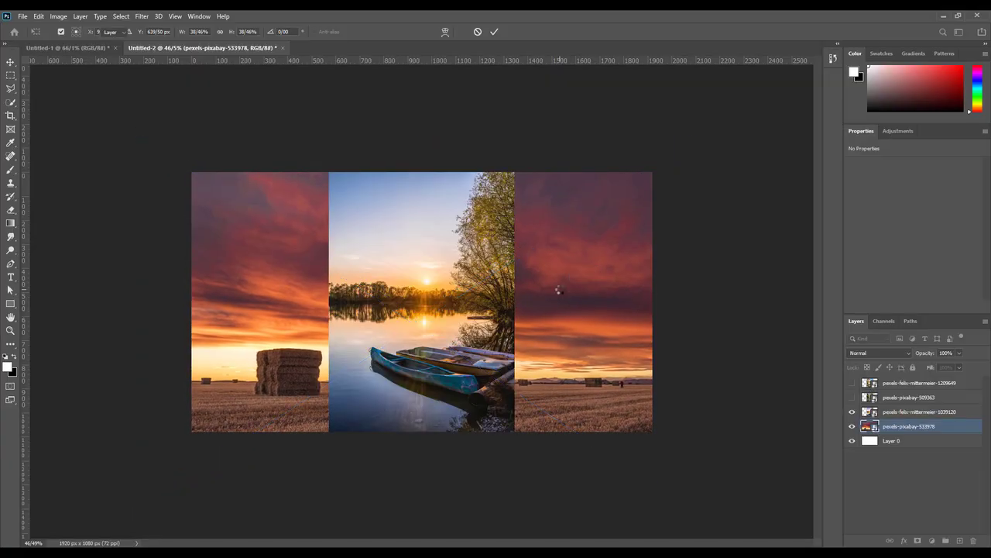
Step: Show the boat and waterfall layers, then move the rowboat left, waterfall centre, and lake photo right
{"action": "scroll", "coordinate": [475, 325], "scroll_direction": "up", "scroll_amount": 1}
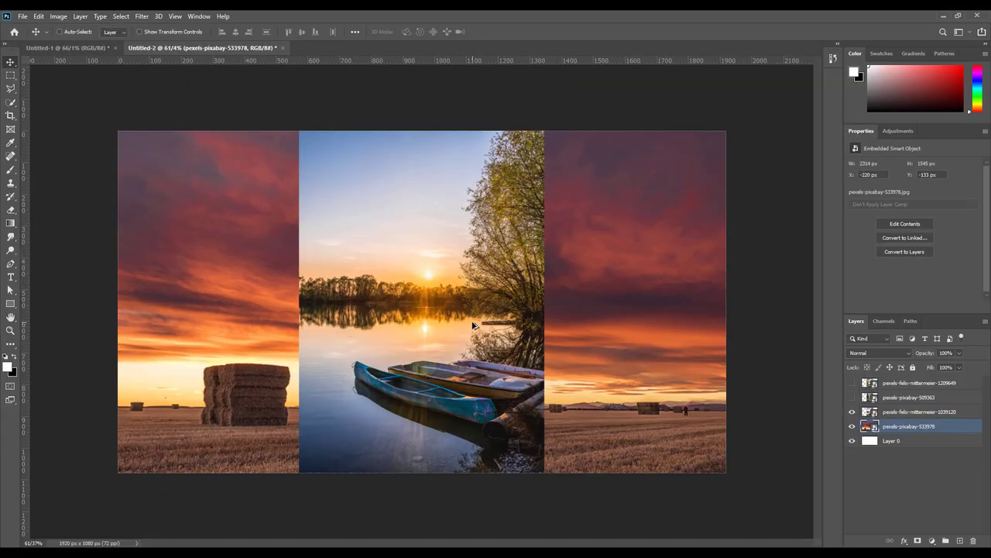
{"action": "left_click", "coordinate": [852, 398]}
{"action": "left_click", "coordinate": [852, 383]}
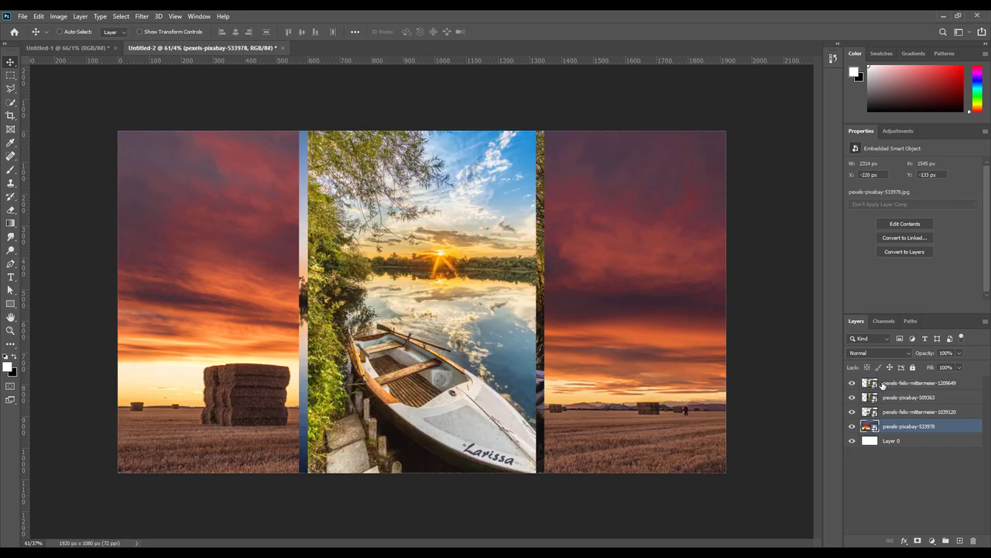
{"action": "left_click", "coordinate": [883, 385]}
{"action": "left_click_drag", "start_coordinate": [410, 269], "coordinate": [220, 234]}
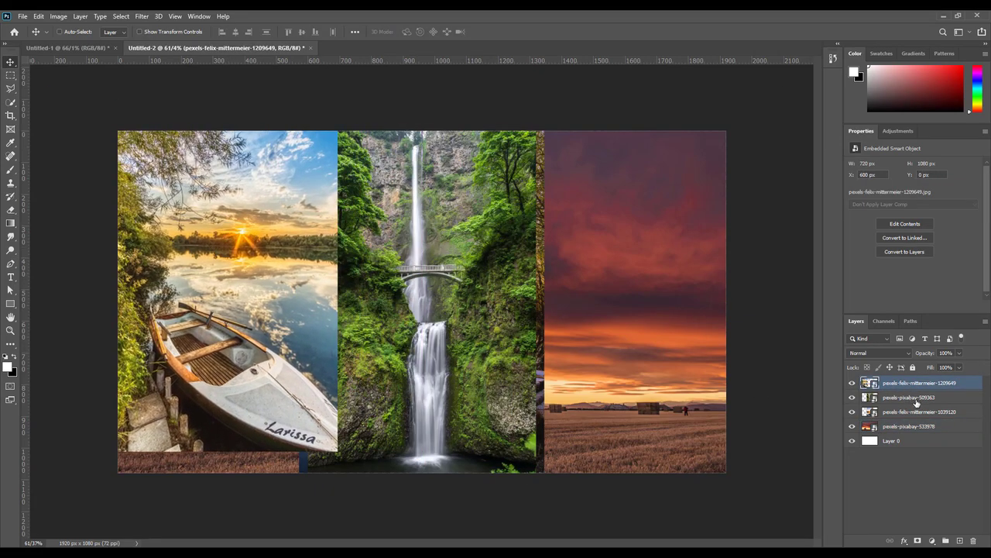
{"action": "left_click", "coordinate": [917, 399]}
{"action": "left_click_drag", "start_coordinate": [427, 289], "coordinate": [446, 294]}
{"action": "left_click", "coordinate": [913, 412]}
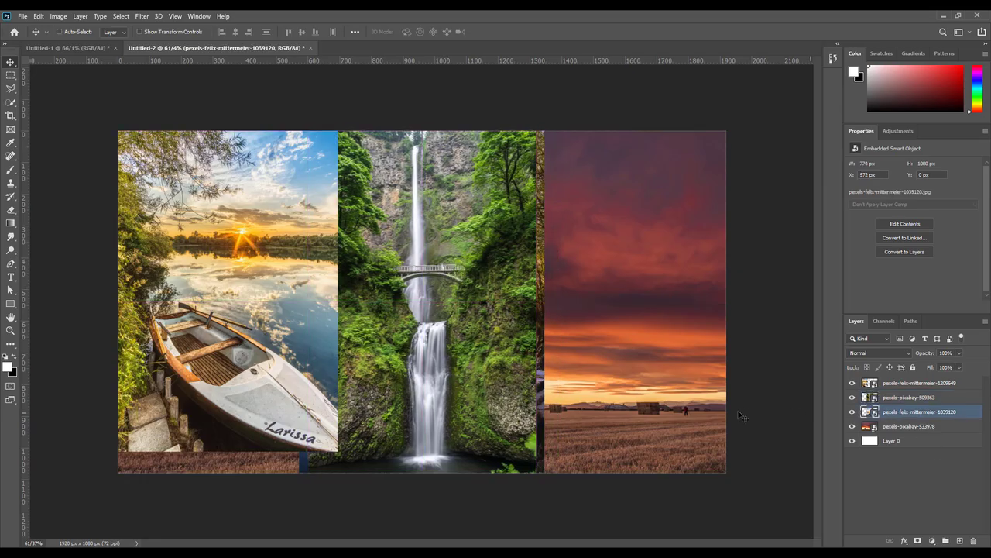
{"action": "left_click_drag", "start_coordinate": [470, 343], "coordinate": [658, 338]}
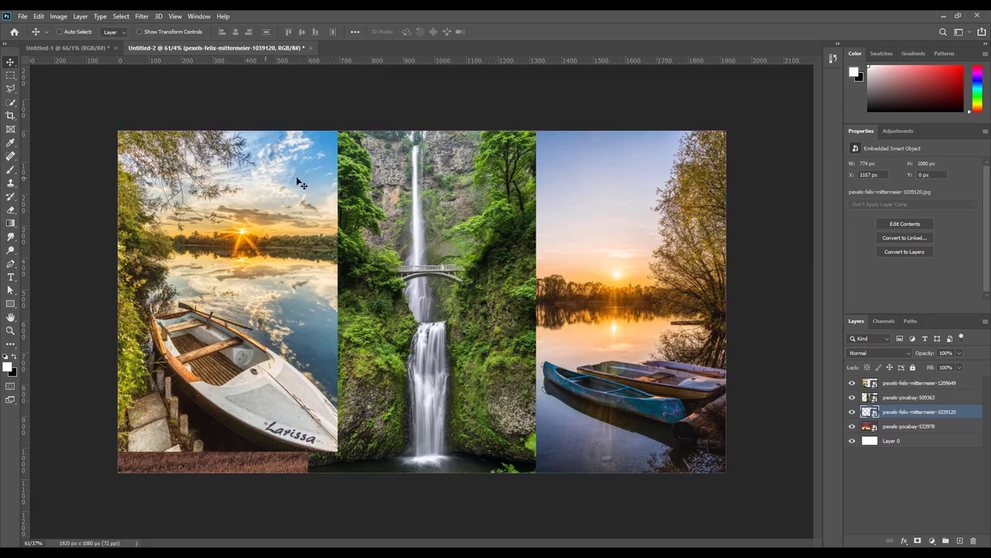
Step: Draw square frames with the Frame tool over the lakeside boats and waterfall photos
{"action": "left_click", "coordinate": [10, 129]}
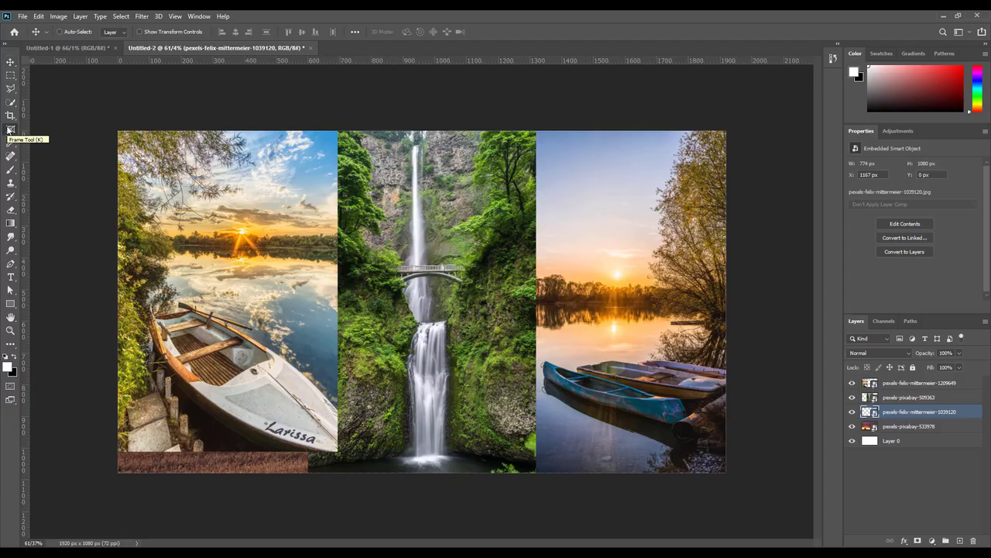
{"action": "left_click", "coordinate": [852, 411]}
{"action": "left_click", "coordinate": [852, 411]}
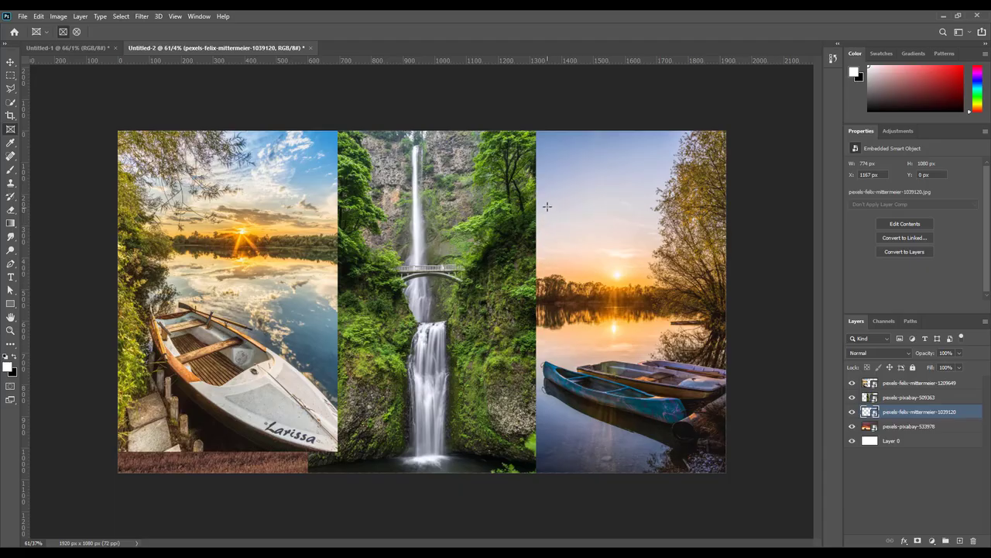
{"action": "left_click_drag", "start_coordinate": [546, 201], "coordinate": [716, 371]}
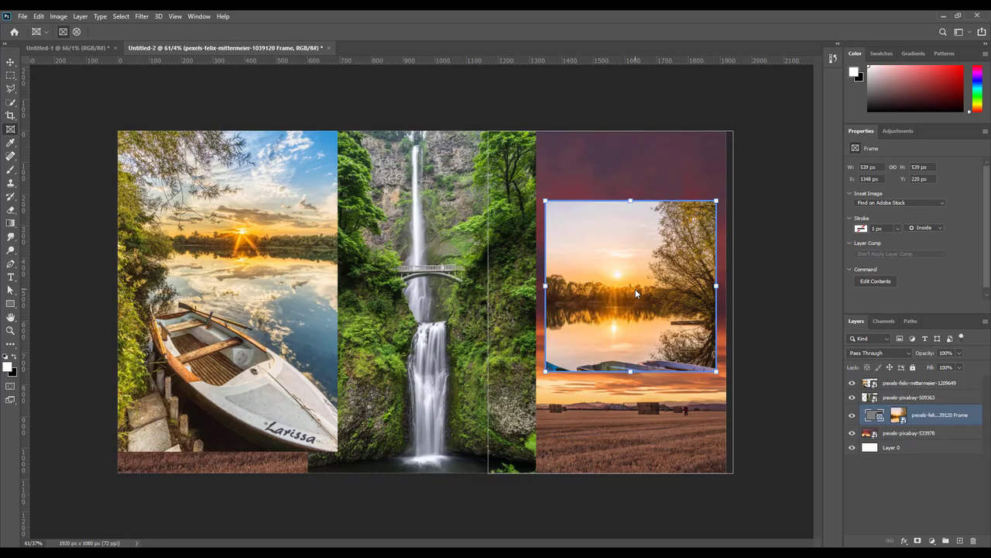
{"action": "left_click", "coordinate": [900, 399]}
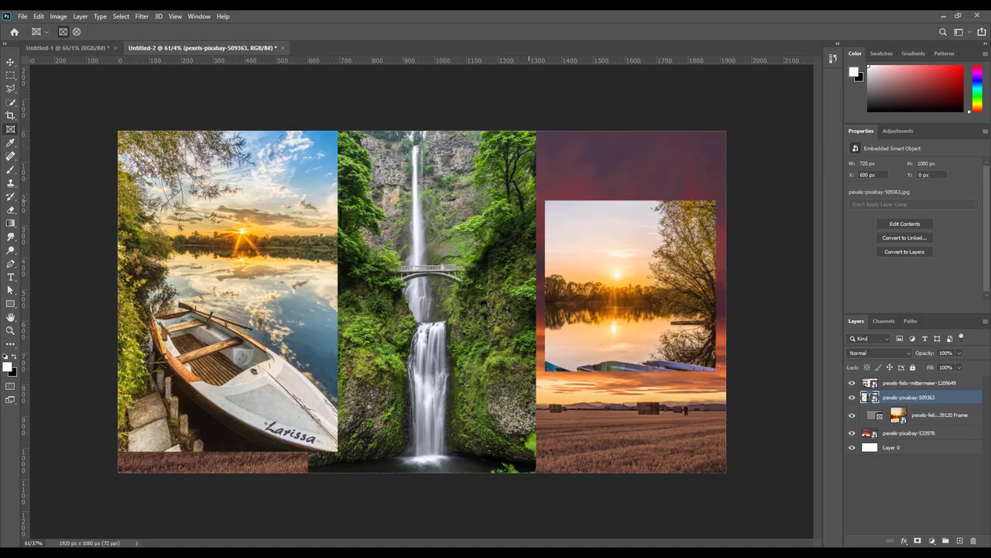
{"action": "left_click_drag", "start_coordinate": [530, 201], "coordinate": [344, 368]}
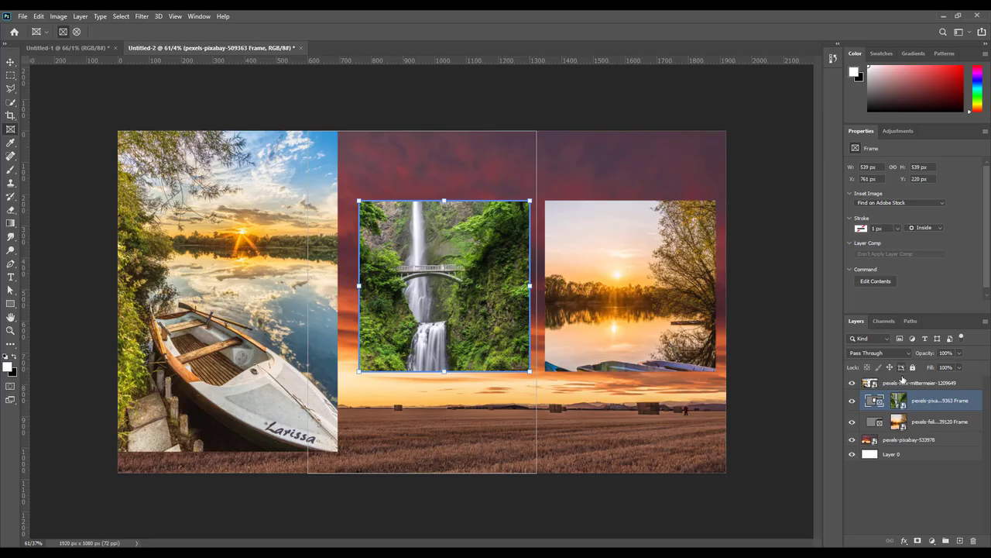
{"action": "left_click", "coordinate": [903, 384]}
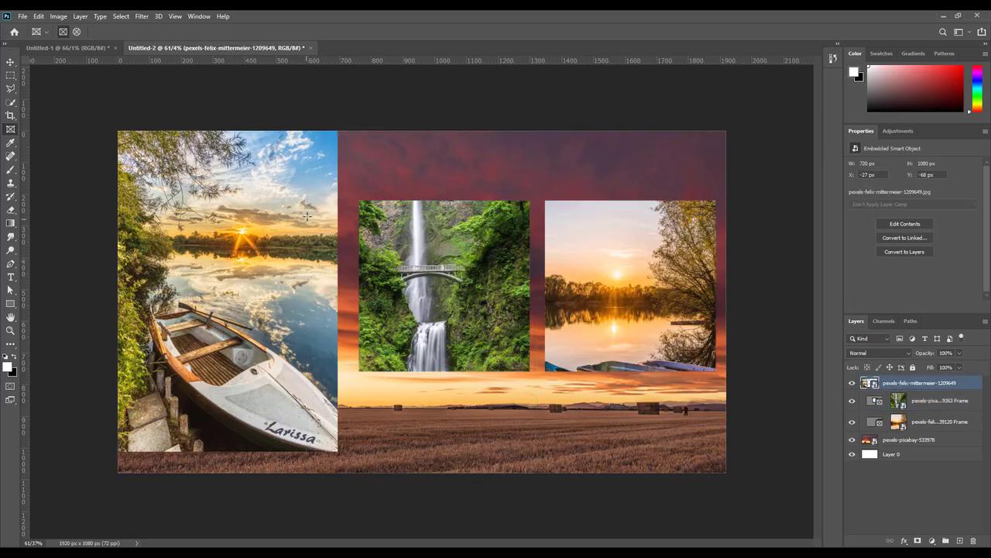
Step: Draw a square frame over the rowboat photo on the left and raise the image inside it
{"action": "left_click_drag", "start_coordinate": [332, 201], "coordinate": [178, 355]}
{"action": "left_click_drag", "start_coordinate": [163, 369], "coordinate": [160, 372]}
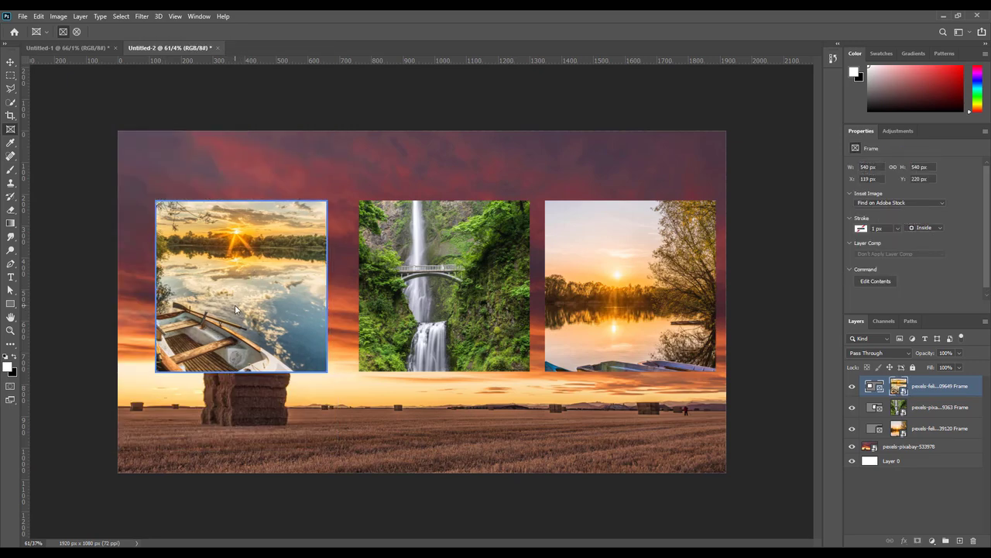
{"action": "double_click", "coordinate": [234, 304]}
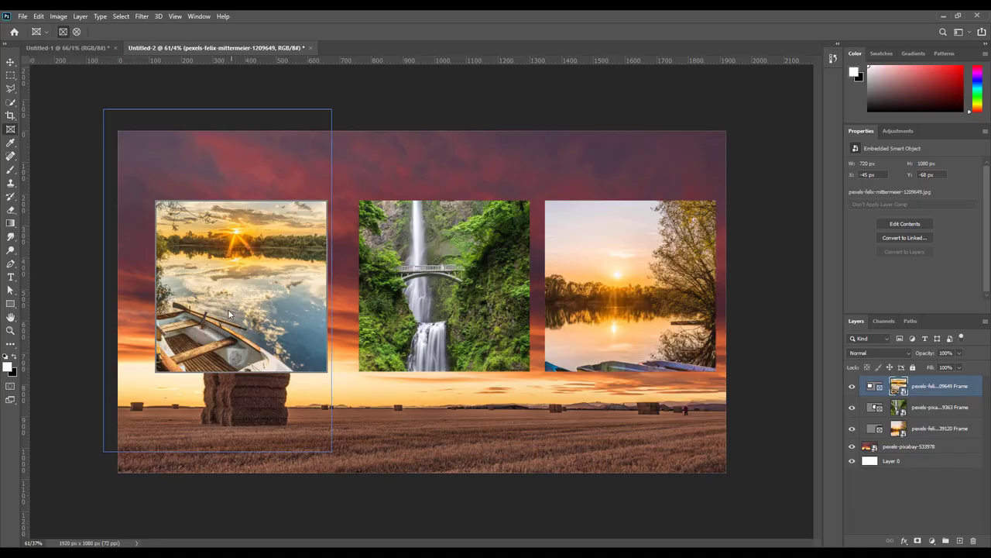
{"action": "left_click_drag", "start_coordinate": [228, 309], "coordinate": [239, 249]}
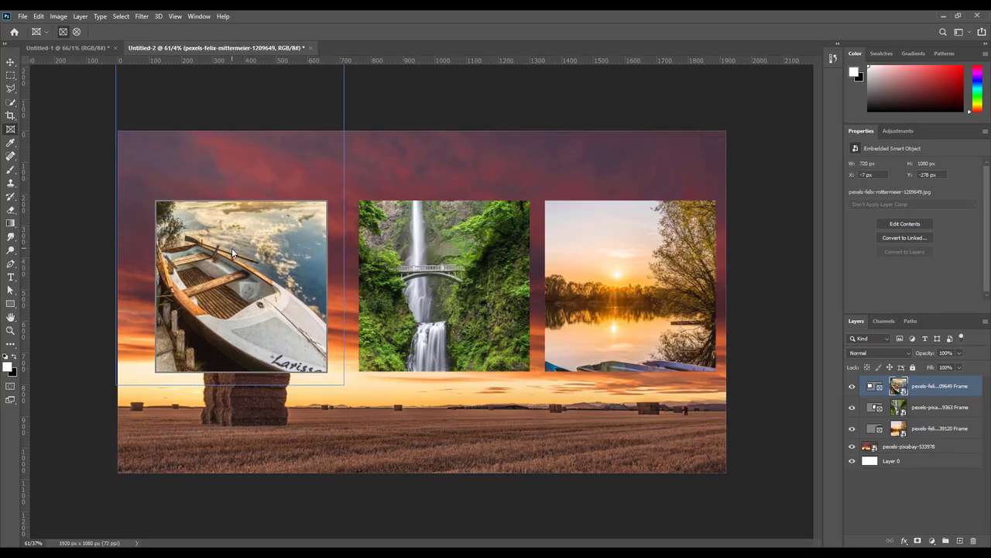
Step: Scale the rowboat image down inside its frame so the whole boat shows
{"action": "key", "text": "ctrl+t"}
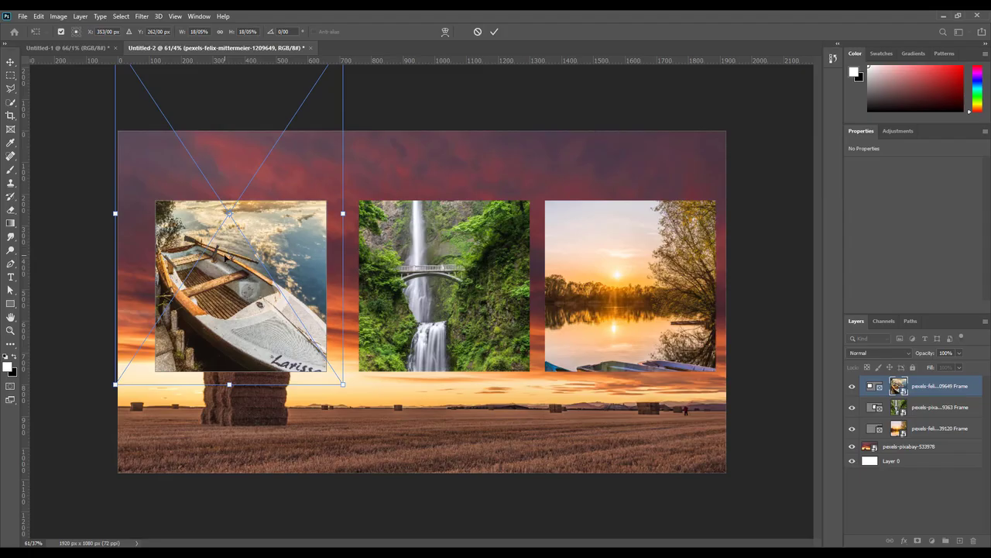
{"action": "key", "text": "ctrl+minus"}
{"action": "left_click_drag", "start_coordinate": [166, 84], "coordinate": [190, 137]}
{"action": "left_click_drag", "start_coordinate": [356, 370], "coordinate": [349, 358]}
{"action": "left_click_drag", "start_coordinate": [317, 323], "coordinate": [314, 326]}
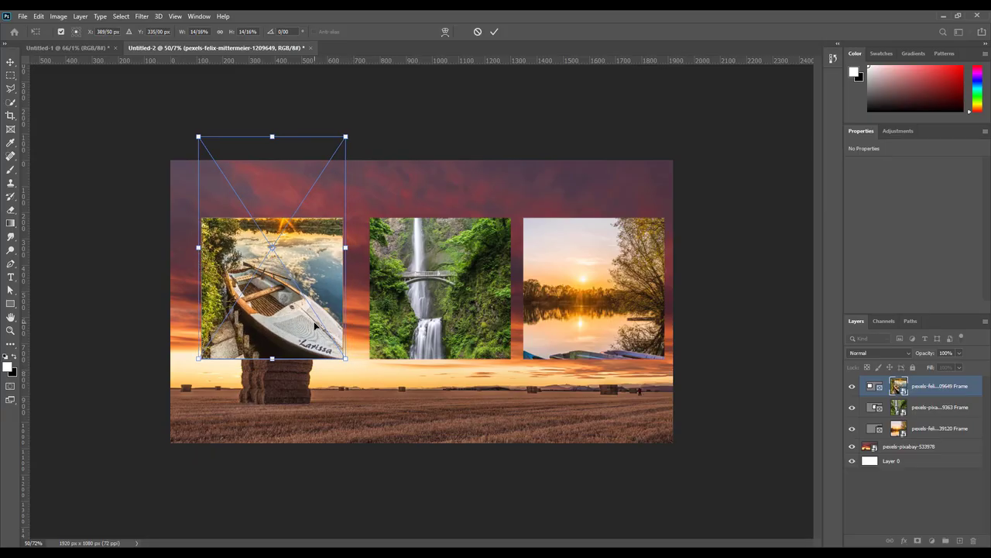
{"action": "key", "text": "Return"}
{"action": "key", "text": "ctrl+0"}
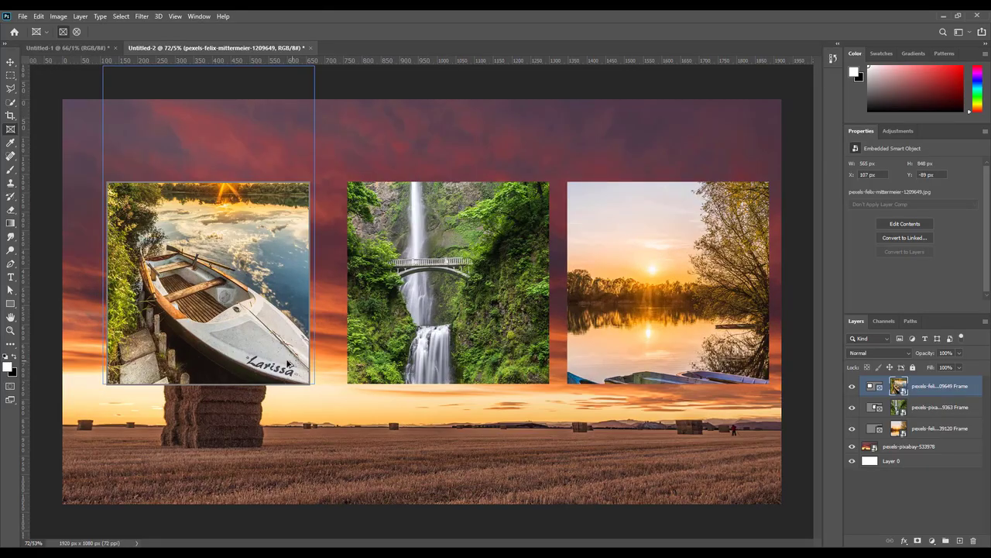
{"action": "scroll", "coordinate": [287, 364], "scroll_direction": "up", "scroll_amount": 1}
Step: Select the waterfall image inside its centre frame and move it up
{"action": "left_click", "coordinate": [488, 319]}
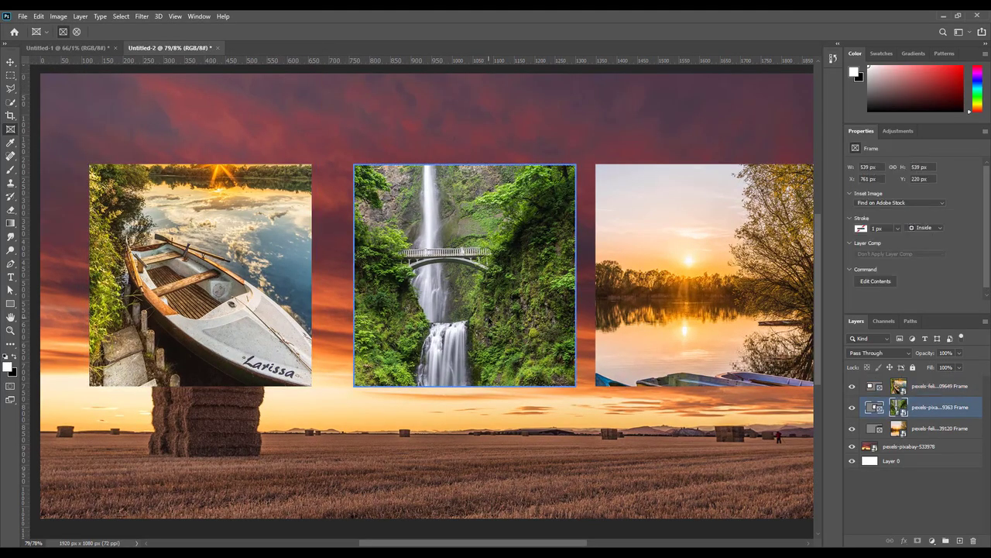
{"action": "left_click", "coordinate": [488, 317]}
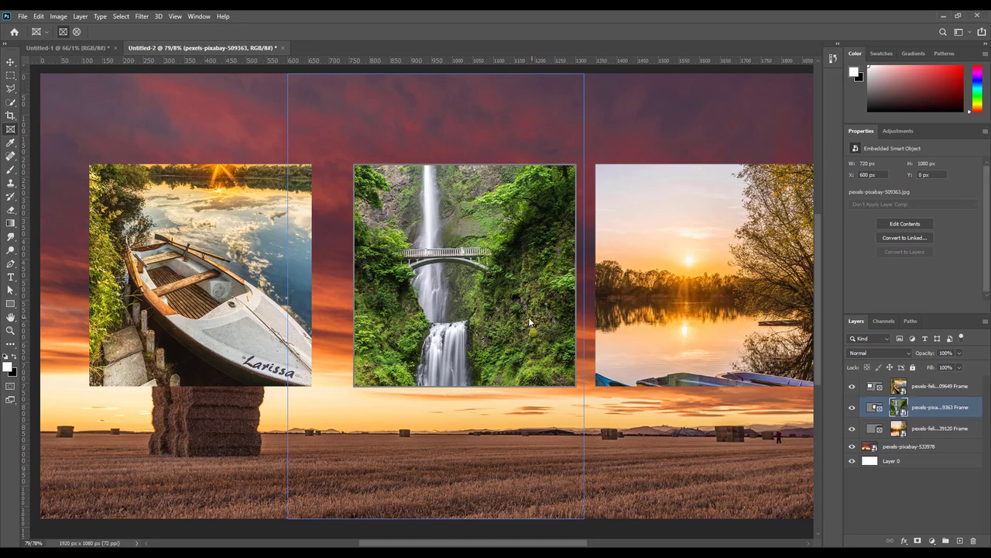
{"action": "left_click_drag", "start_coordinate": [518, 327], "coordinate": [518, 268]}
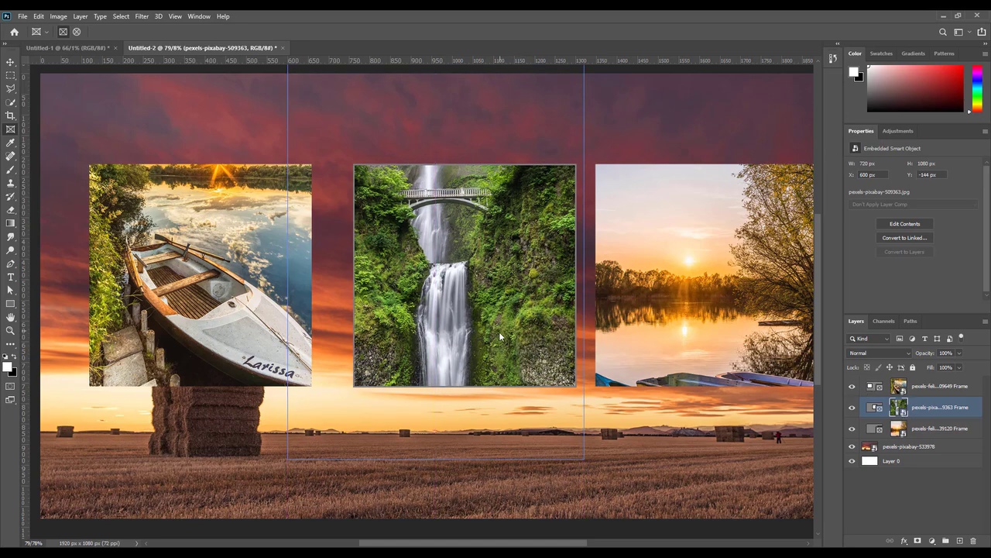
{"action": "left_click_drag", "start_coordinate": [500, 335], "coordinate": [497, 327]}
Step: Shrink the waterfall image to 15.63% so the bridge and full cascade show
{"action": "key", "text": "ctrl+t"}
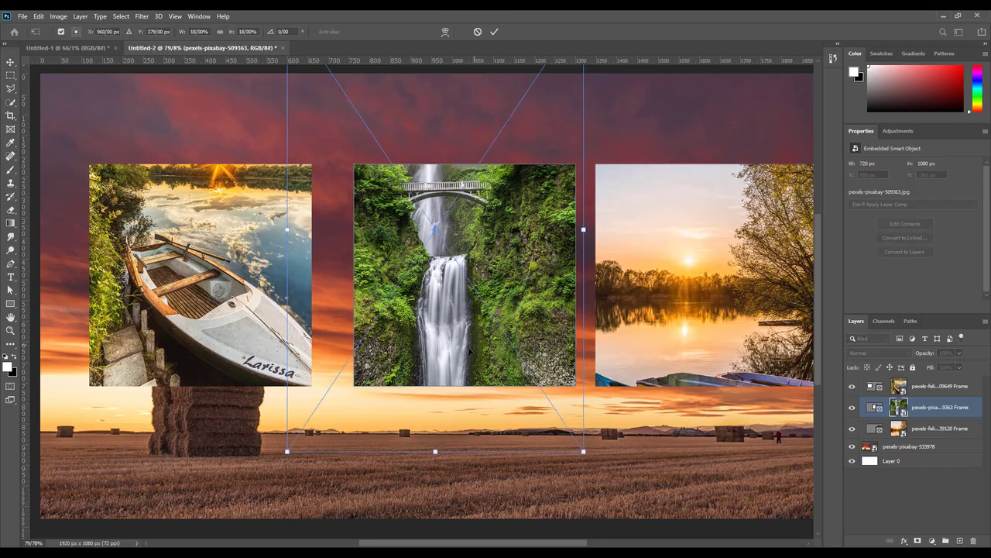
{"action": "left_click_drag", "start_coordinate": [287, 450], "coordinate": [348, 424]}
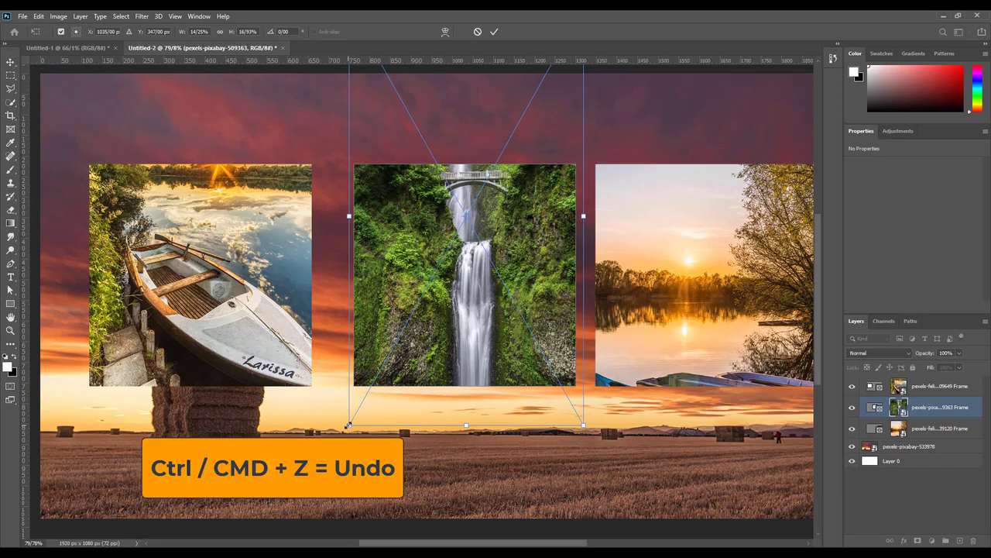
{"action": "key", "text": "ctrl+z"}
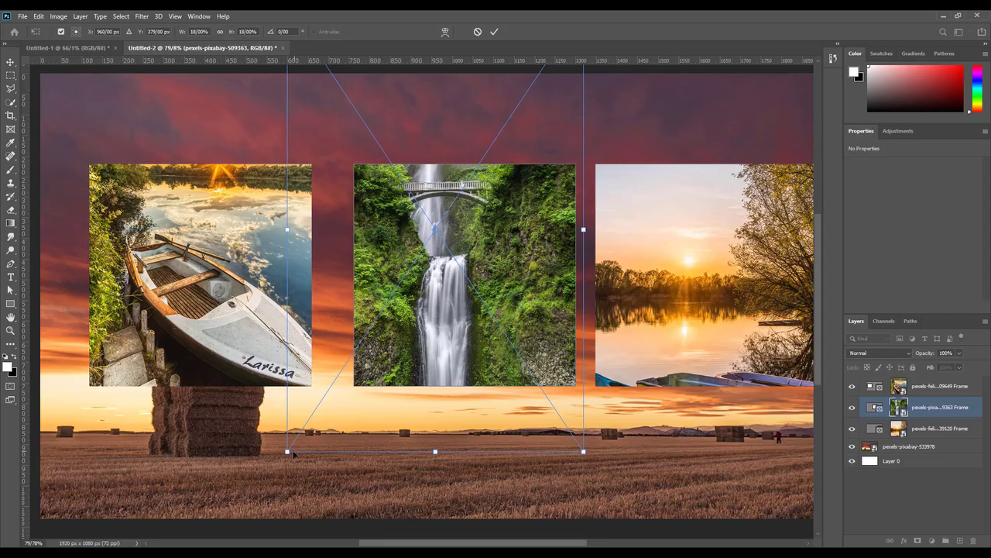
{"action": "left_click_drag", "start_coordinate": [287, 451], "coordinate": [337, 398]}
{"action": "left_click_drag", "start_coordinate": [411, 364], "coordinate": [412, 358]}
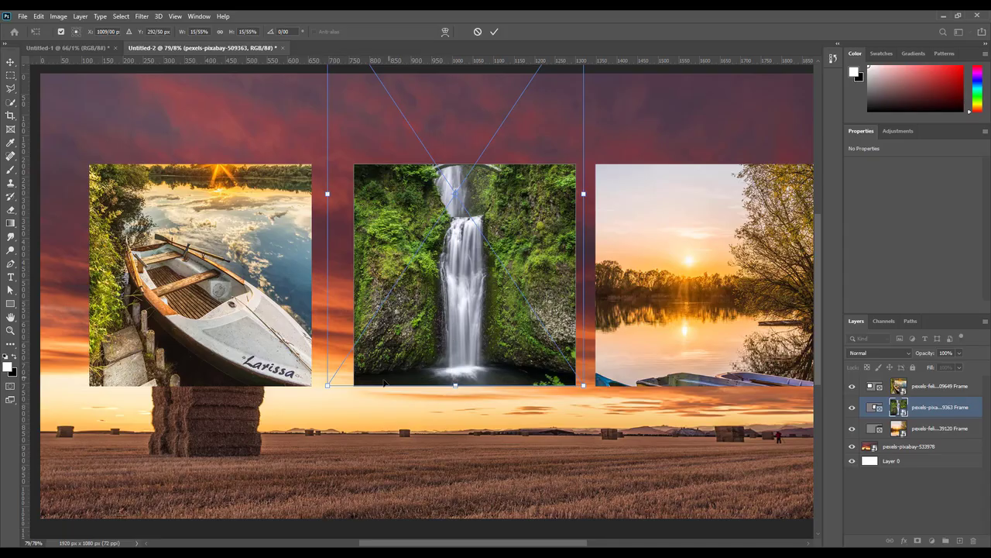
{"action": "mouse_move", "coordinate": [327, 384]}
{"action": "left_mouse_down"}
{"action": "mouse_move", "coordinate": [298, 408]}
{"action": "mouse_move", "coordinate": [330, 388]}
{"action": "left_mouse_up"}
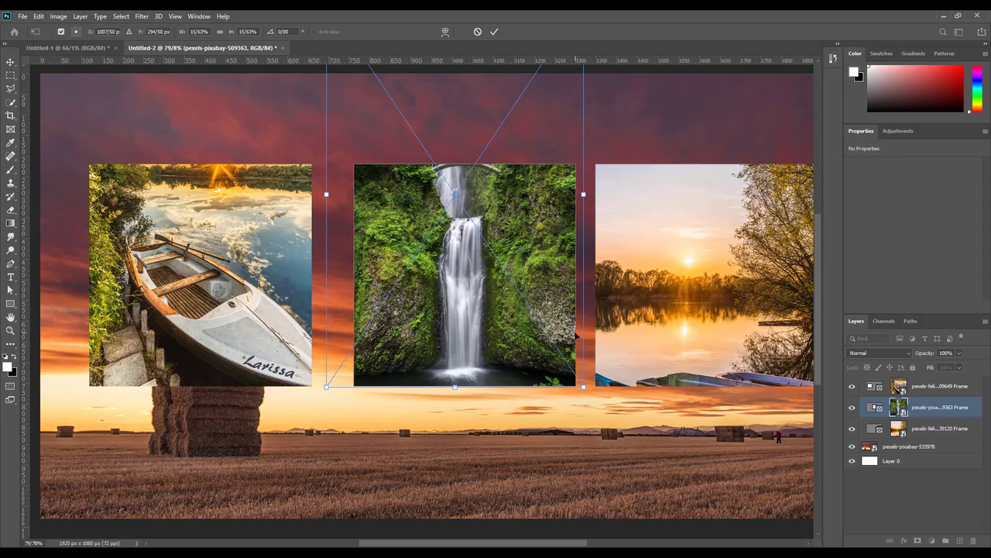
{"action": "key", "text": "Return"}
{"action": "left_click_drag", "start_coordinate": [445, 423], "coordinate": [451, 424]}
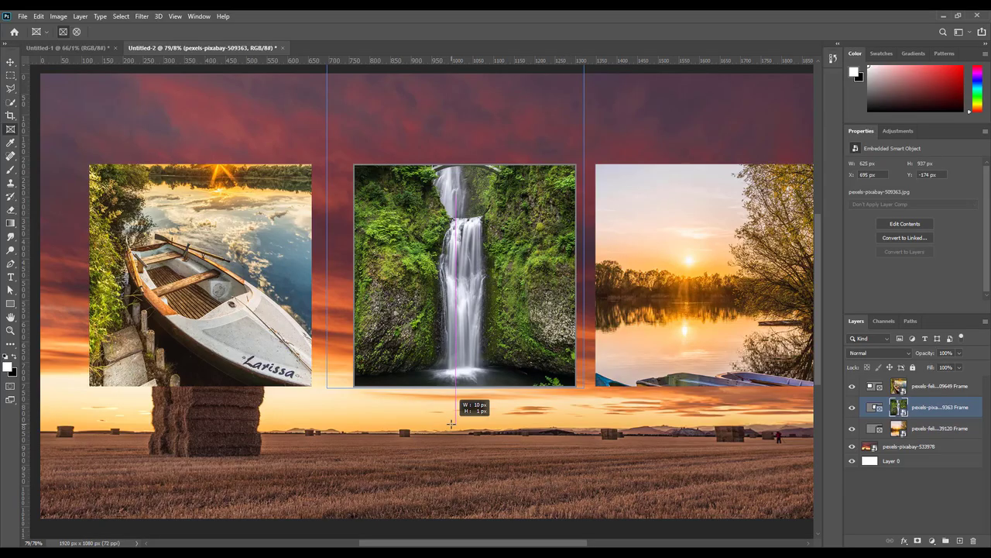
{"action": "left_click", "coordinate": [14, 63]}
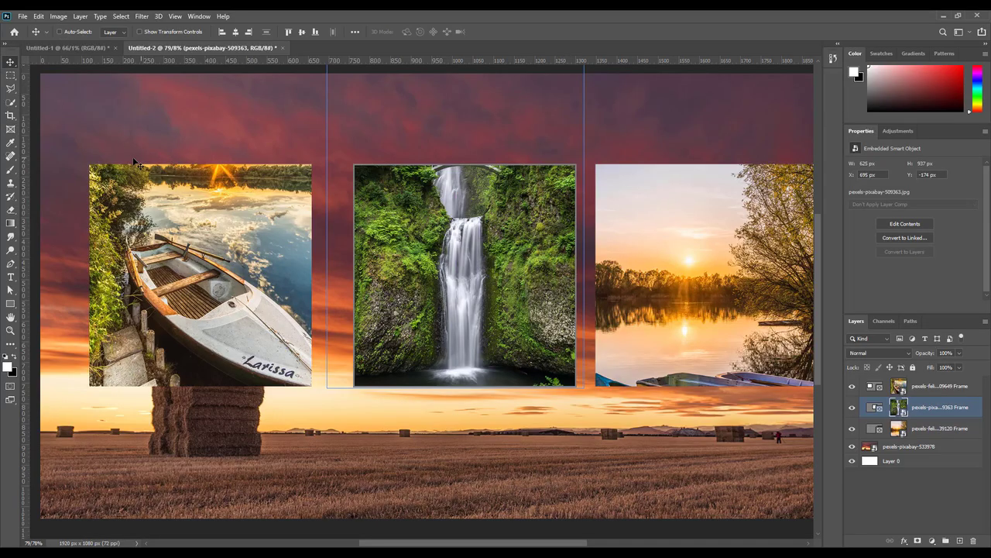
{"action": "left_click", "coordinate": [872, 410]}
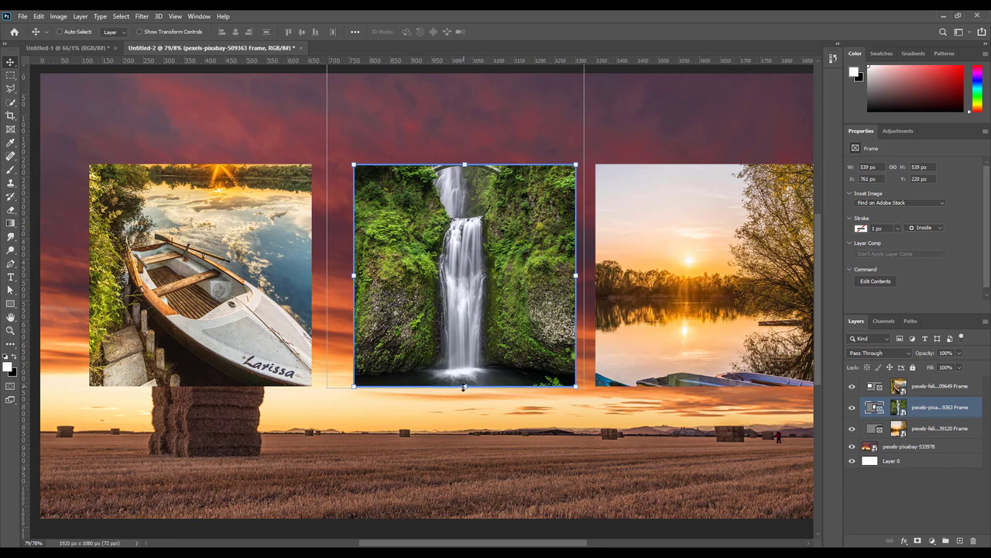
{"action": "left_click_drag", "start_coordinate": [465, 164], "coordinate": [464, 120]}
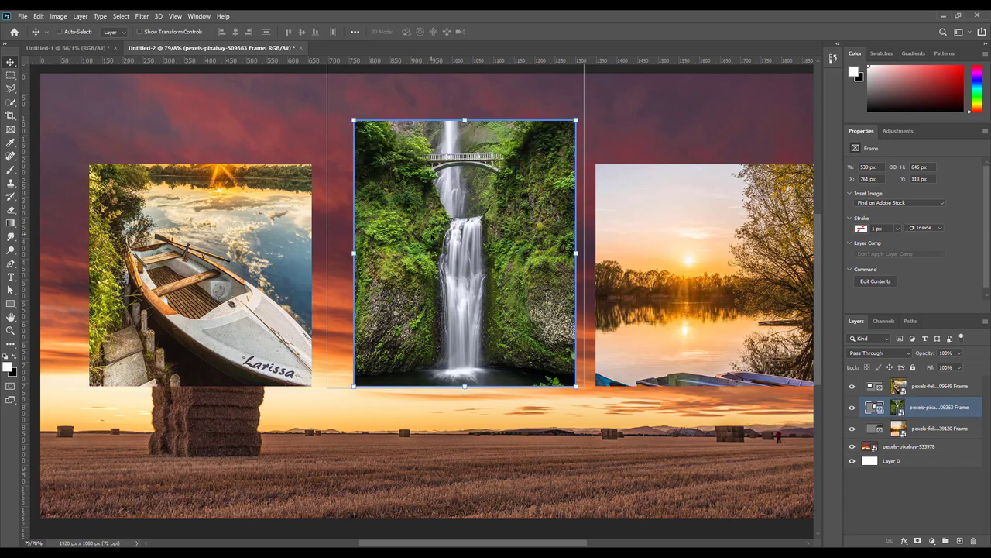
{"action": "key", "text": "ctrl+z"}
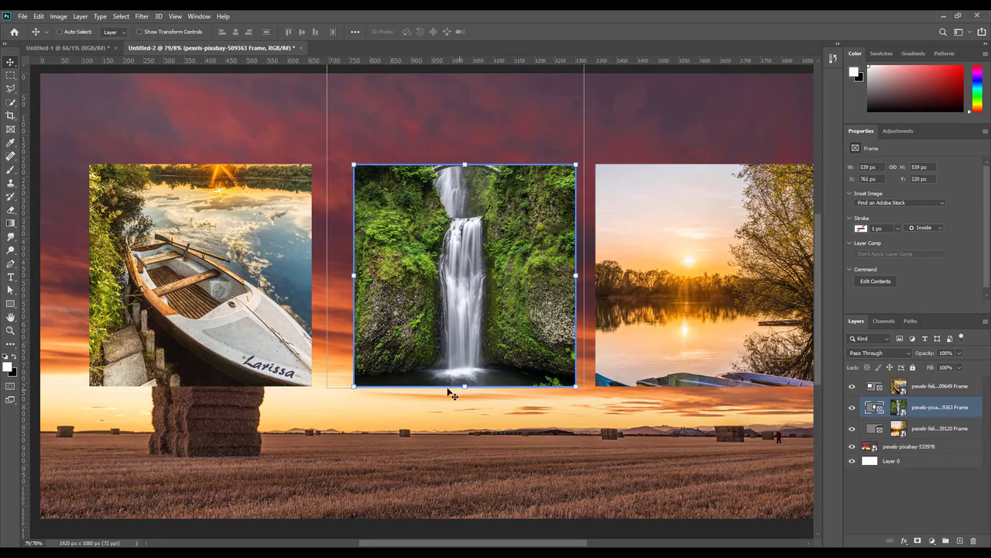
{"action": "left_click", "coordinate": [941, 446]}
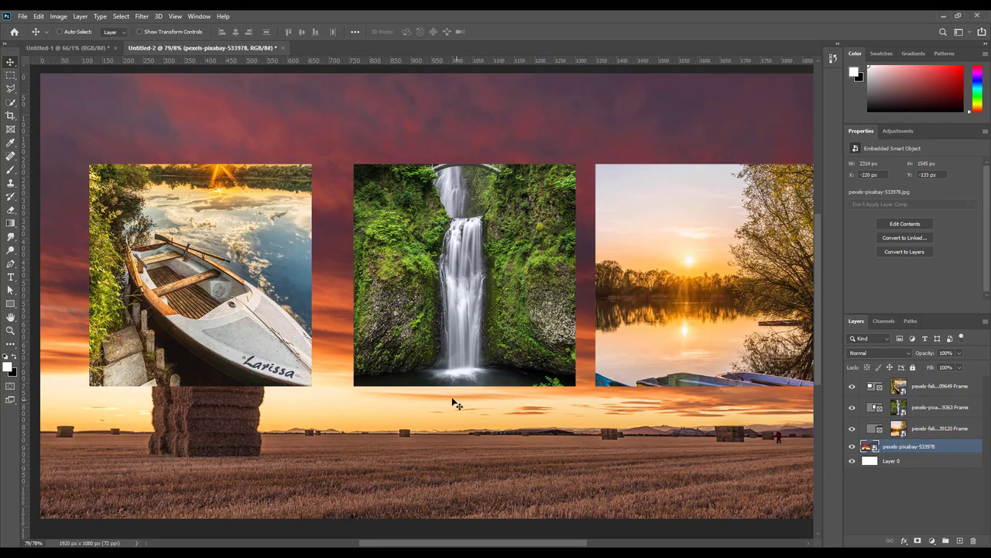
{"action": "scroll", "coordinate": [422, 388], "scroll_direction": "down", "scroll_amount": 1}
{"action": "scroll", "coordinate": [422, 389], "scroll_direction": "down", "scroll_amount": 1}
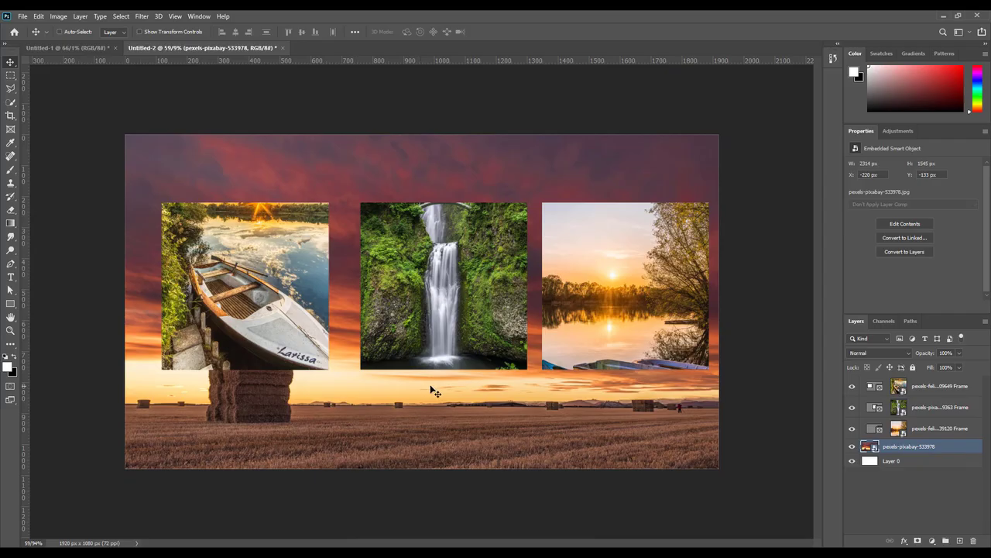
{"action": "left_click", "coordinate": [917, 430]}
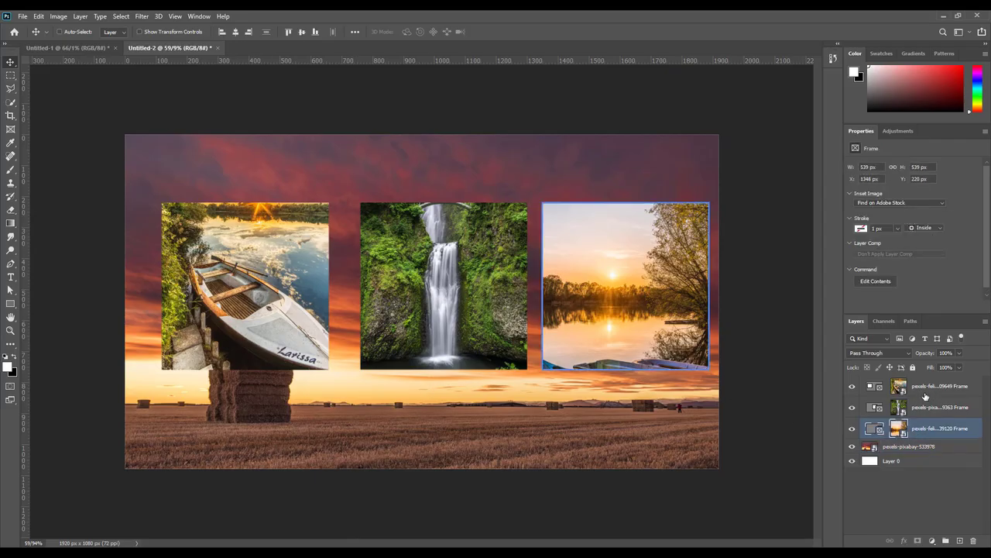
{"action": "scroll", "coordinate": [347, 229], "scroll_direction": "up", "scroll_amount": 4}
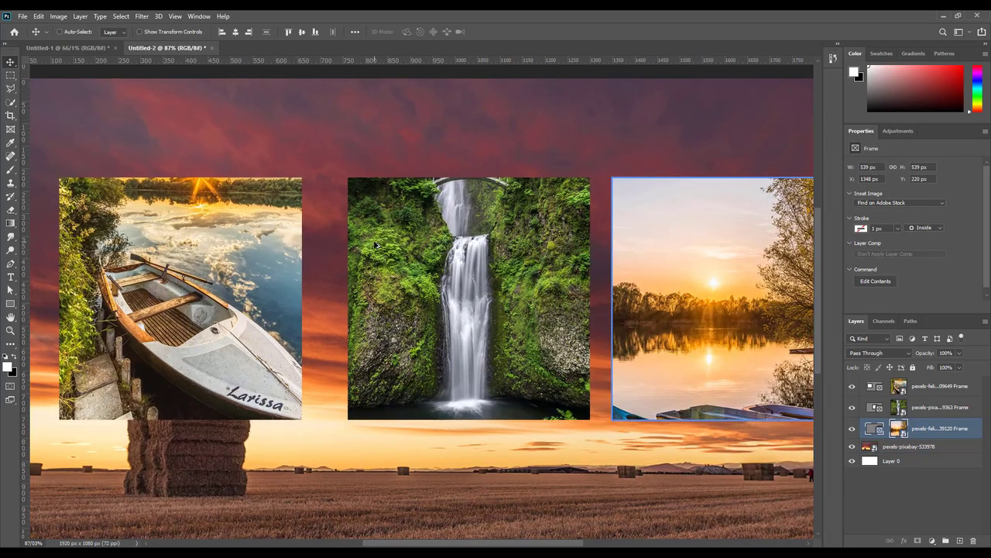
{"action": "scroll", "coordinate": [453, 294], "scroll_direction": "down", "scroll_amount": 2}
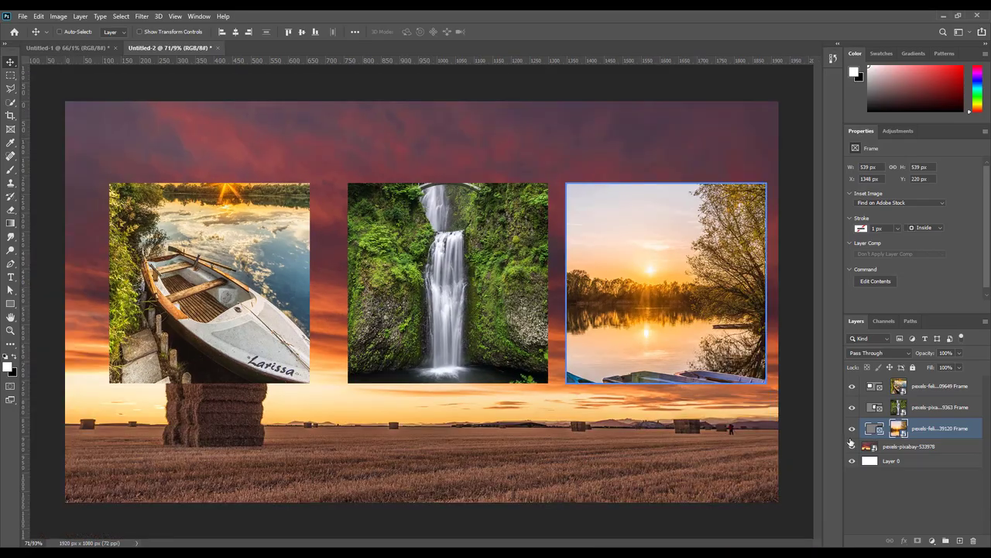
Step: Select all three frames, distribute their horizontal centres, and move the row up to X 76, Y 69 px
{"action": "left_click", "coordinate": [928, 388], "text": "shift"}
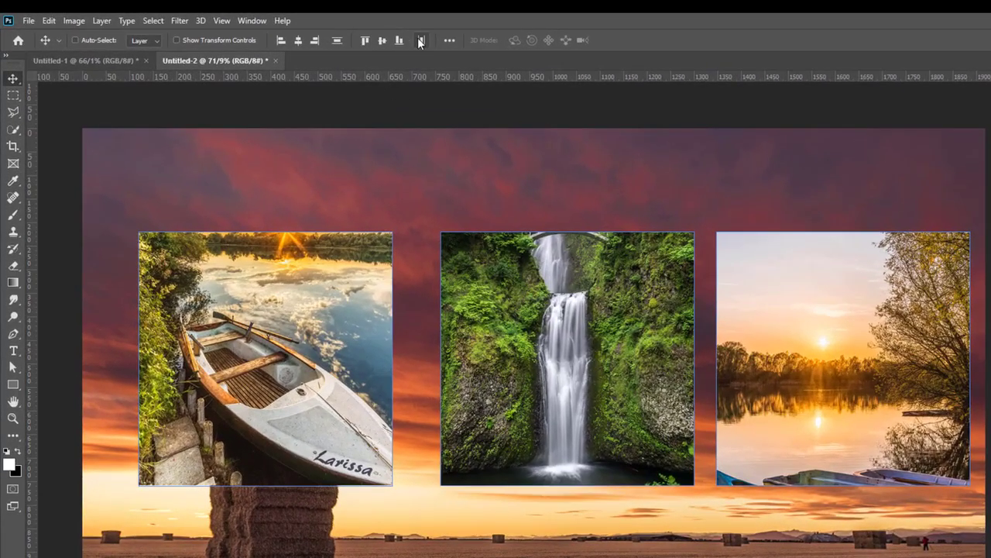
{"action": "left_click", "coordinate": [420, 40]}
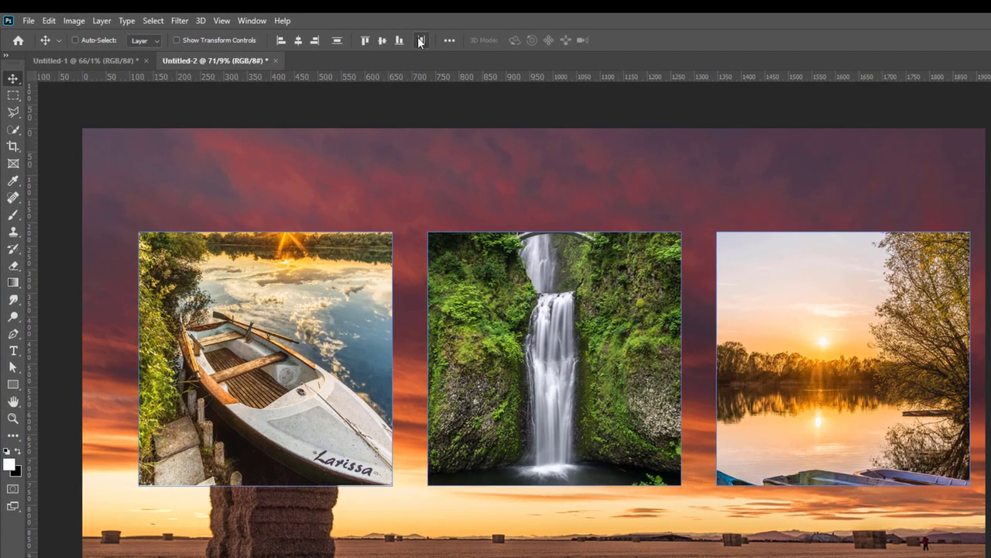
{"action": "left_click_drag", "start_coordinate": [550, 292], "coordinate": [489, 220]}
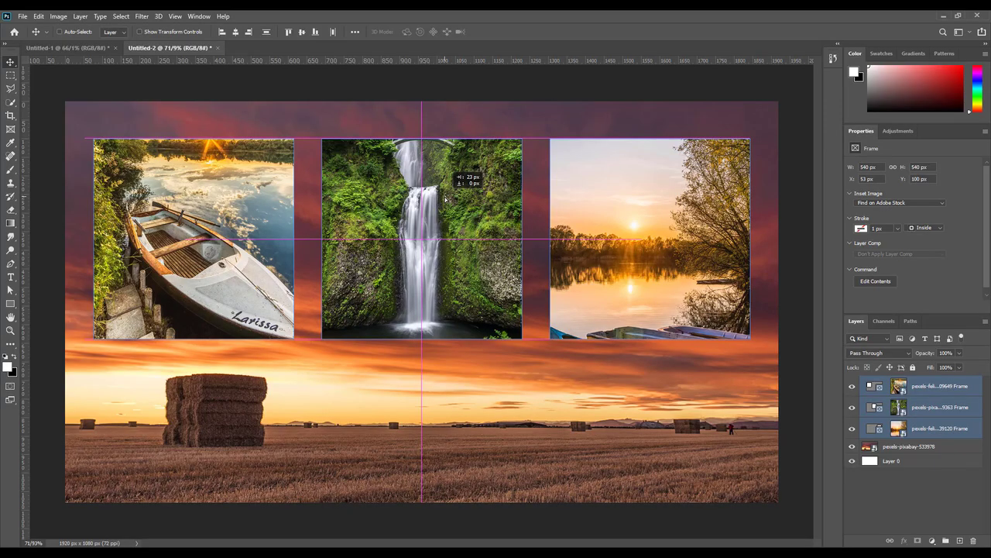
{"action": "mouse_move", "coordinate": [445, 199]}
{"action": "left_mouse_down"}
{"action": "mouse_move", "coordinate": [444, 210]}
{"action": "mouse_move", "coordinate": [445, 199]}
{"action": "left_mouse_up"}
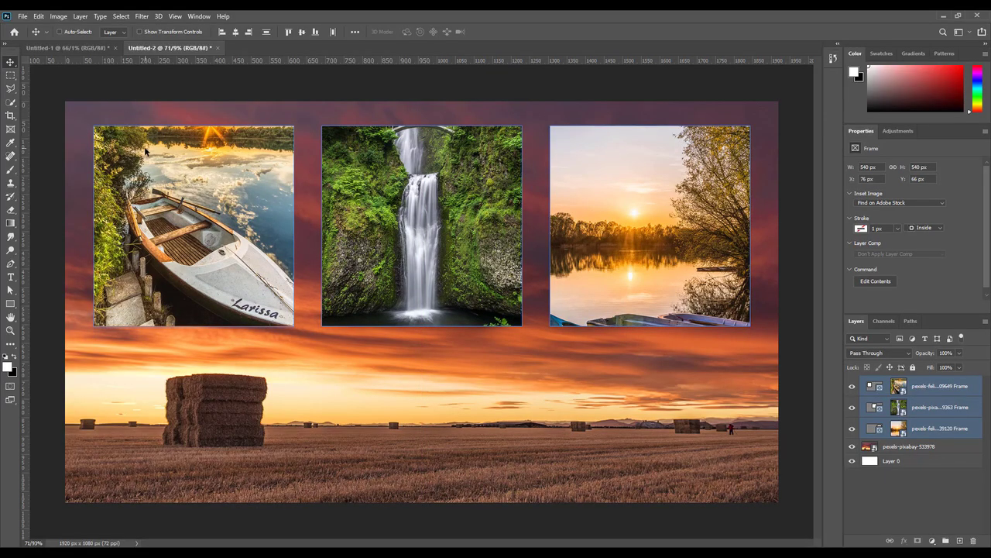
{"action": "left_click_drag", "start_coordinate": [146, 155], "coordinate": [146, 158]}
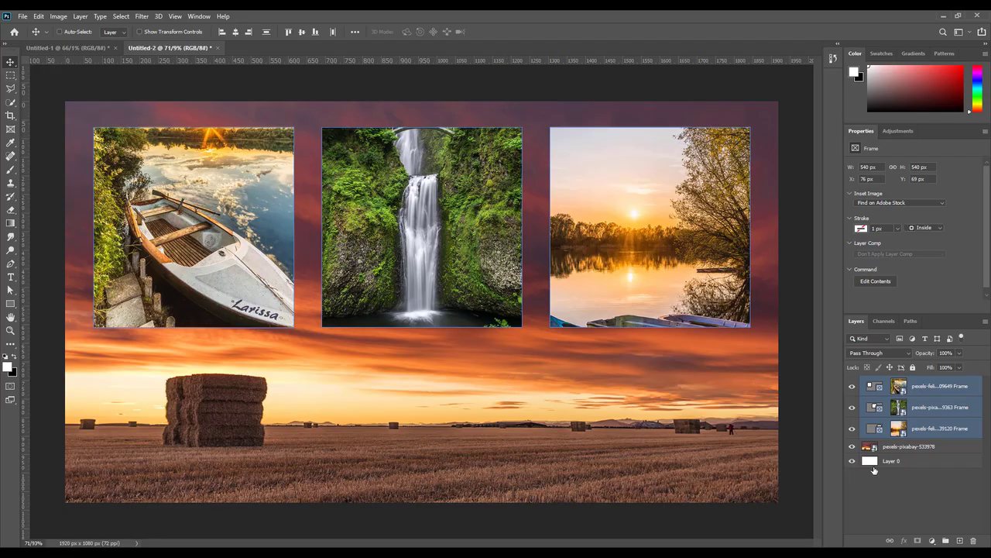
Step: Select the pixabay background layer and apply Filter > Blur > Gaussian Blur at radius 2.8 px
{"action": "left_click", "coordinate": [920, 450]}
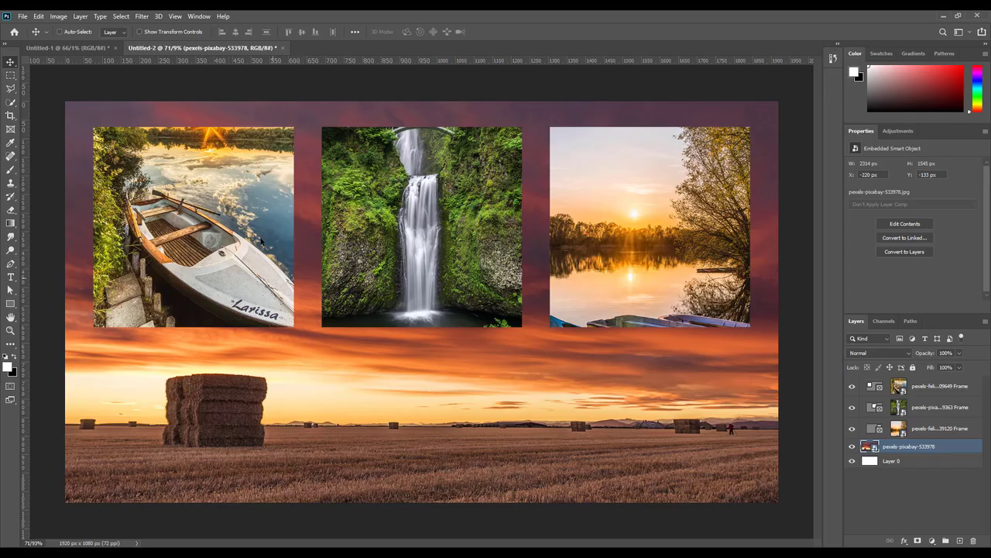
{"action": "left_click", "coordinate": [142, 16]}
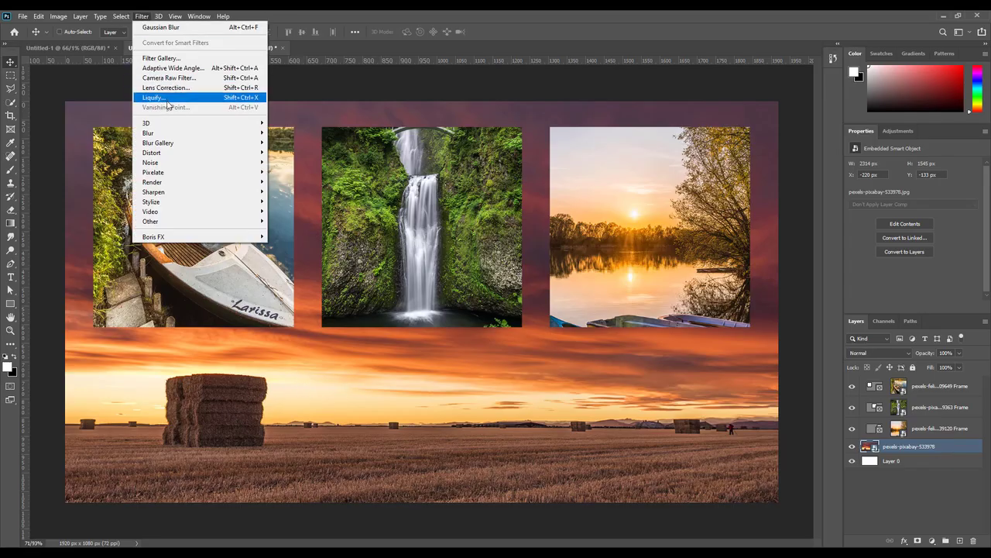
{"action": "mouse_move", "coordinate": [240, 134]}
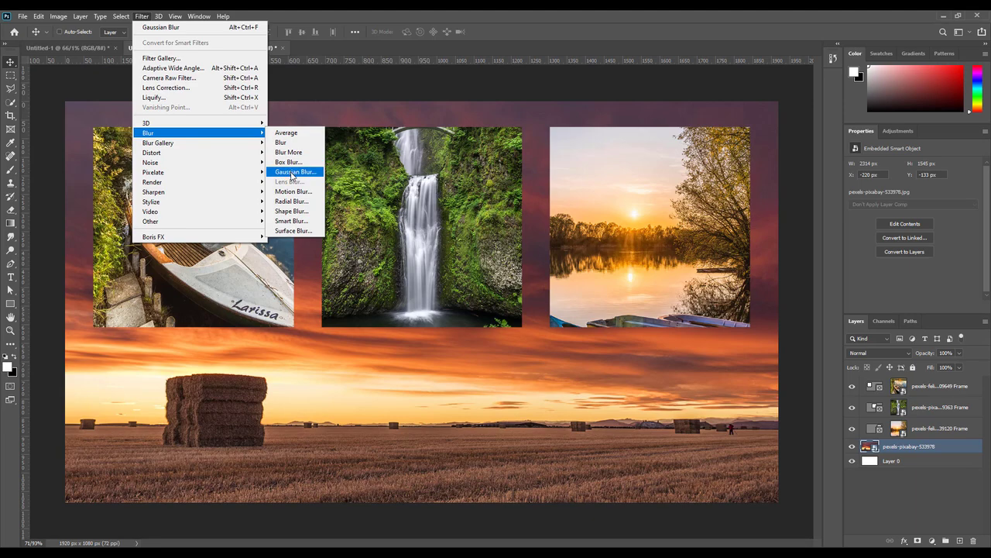
{"action": "left_click", "coordinate": [292, 173]}
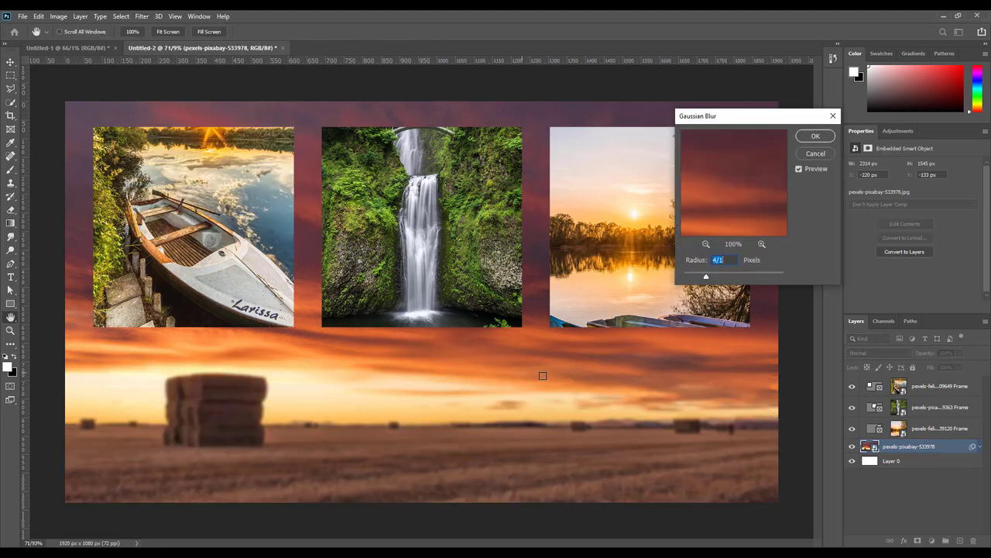
{"action": "left_click_drag", "start_coordinate": [705, 276], "coordinate": [700, 277]}
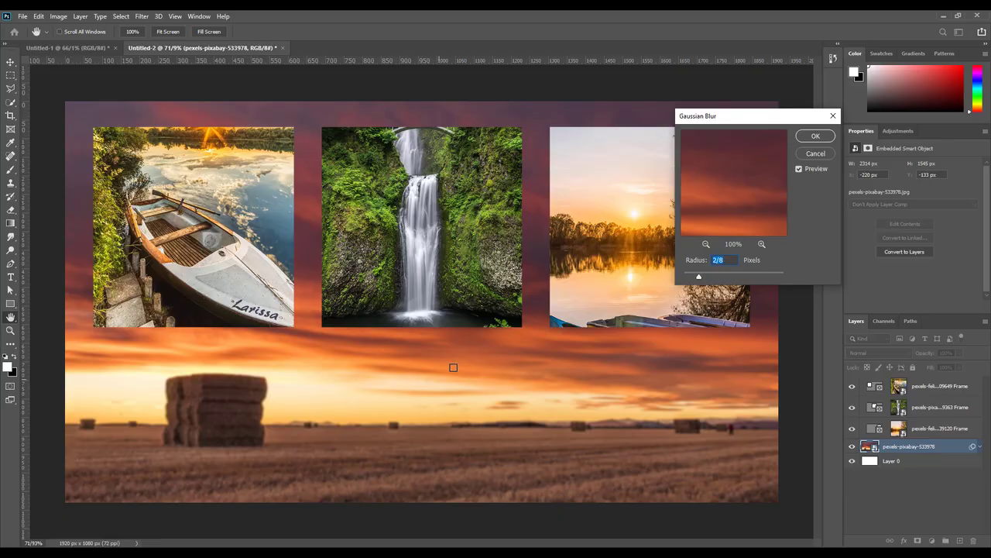
{"action": "left_click", "coordinate": [801, 138]}
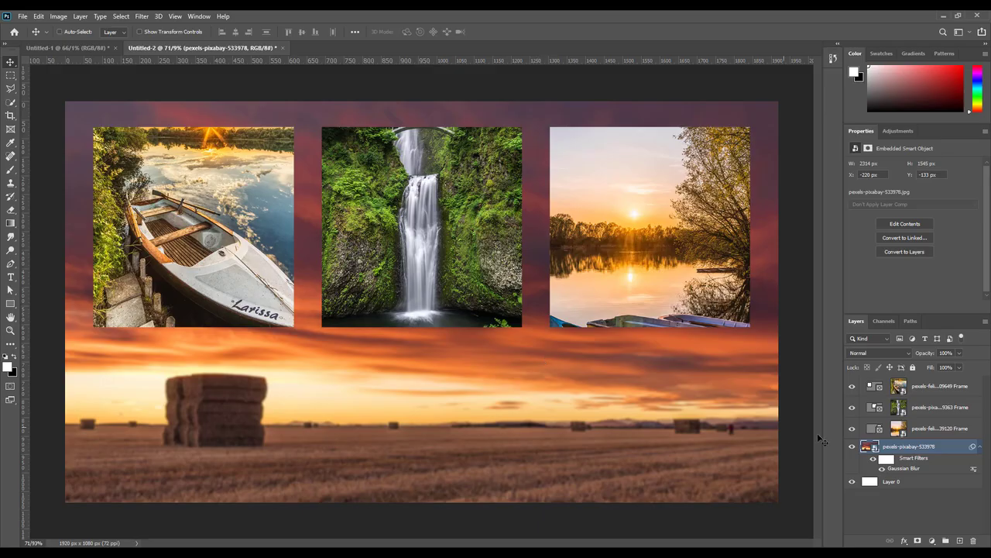
Step: Shift the sunrise photo inside the right frame so the moored blue boats show
{"action": "left_click", "coordinate": [896, 429]}
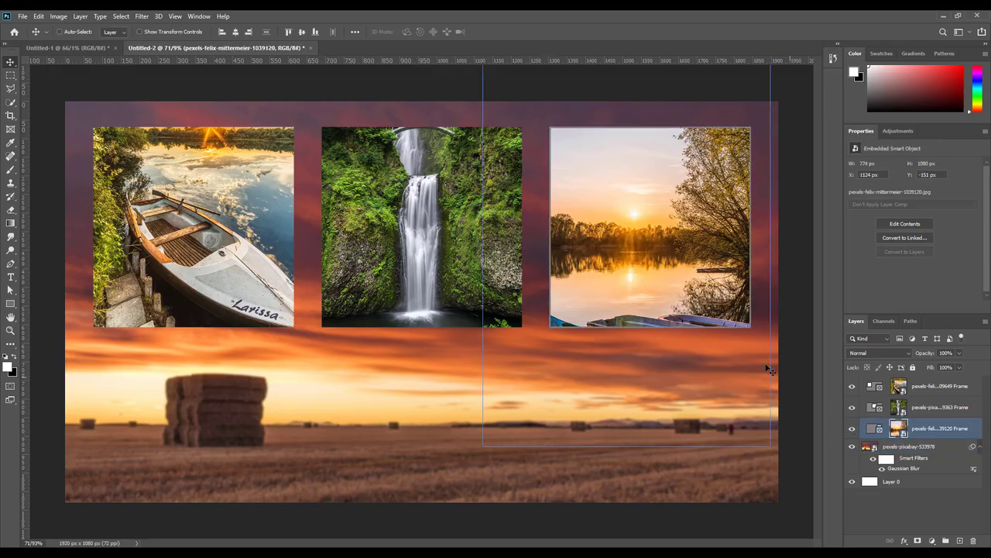
{"action": "left_click_drag", "start_coordinate": [663, 268], "coordinate": [647, 197]}
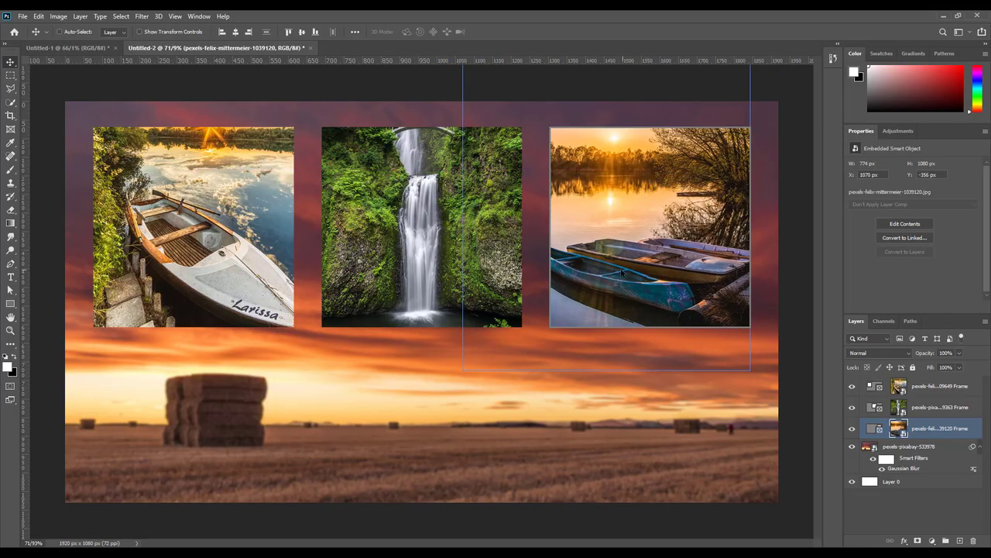
{"action": "left_click_drag", "start_coordinate": [621, 272], "coordinate": [621, 280]}
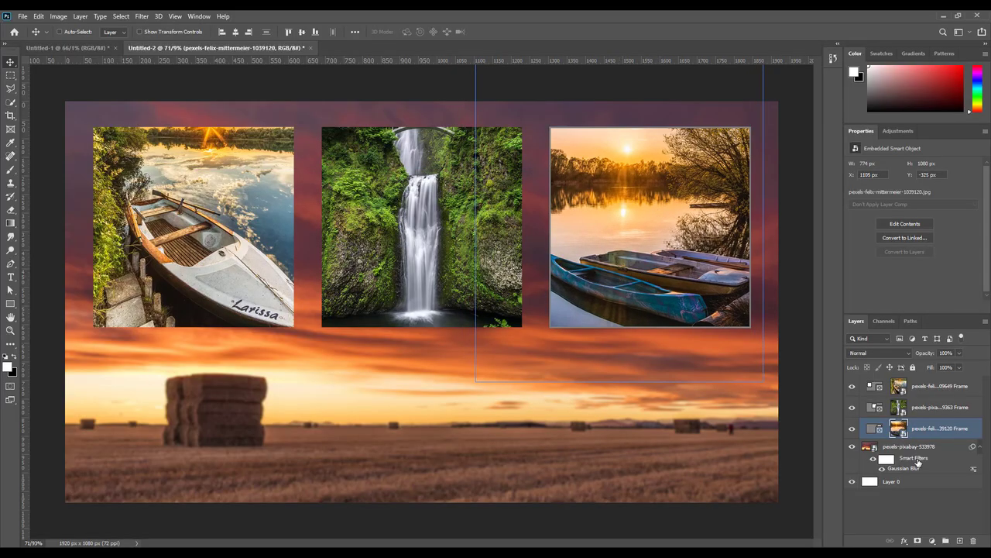
Step: Collapse the background's smart filter list and select the background image layer
{"action": "left_click", "coordinate": [979, 447]}
{"action": "left_click", "coordinate": [978, 447]}
{"action": "left_click", "coordinate": [978, 447]}
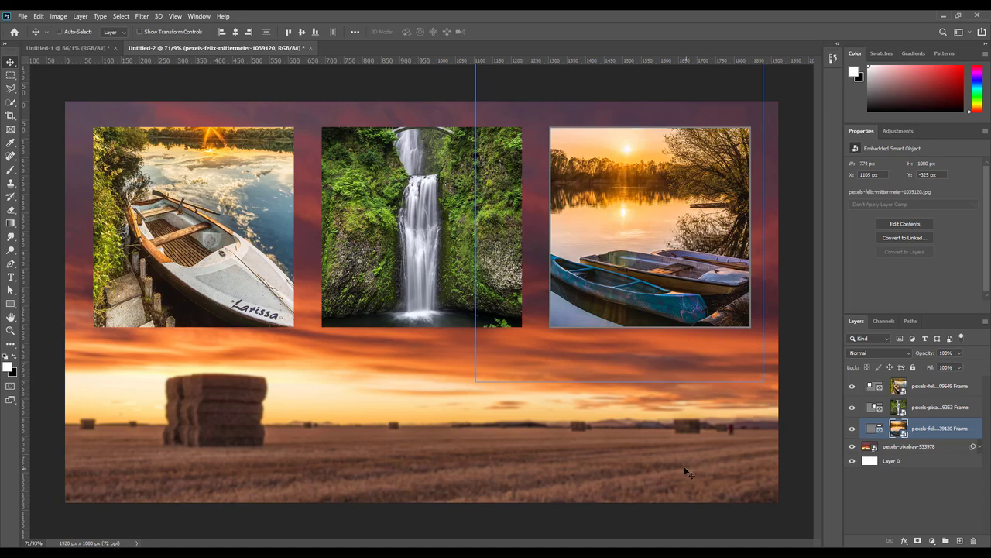
{"action": "left_click", "coordinate": [906, 447]}
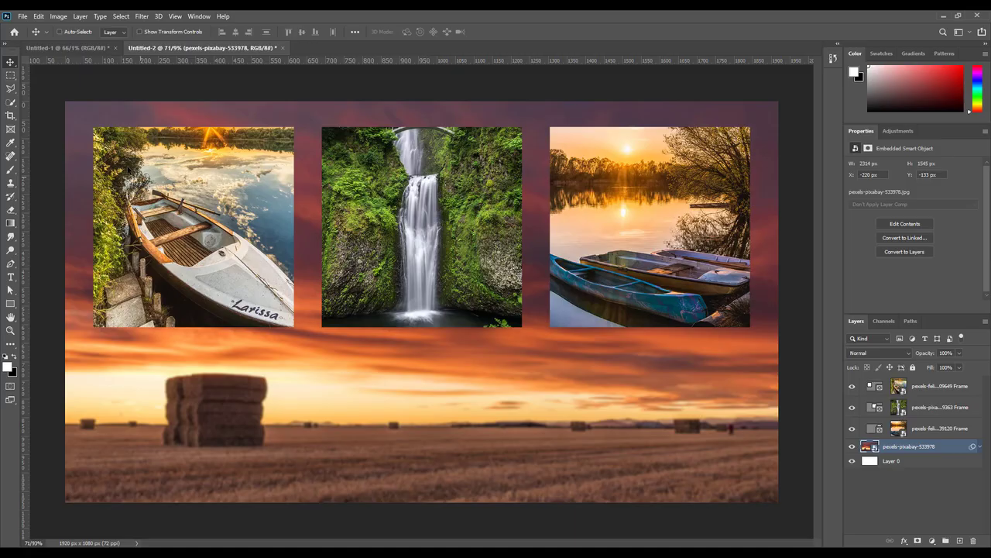
Step: Make the boat frame's stroke white and widen it
{"action": "left_click", "coordinate": [875, 387]}
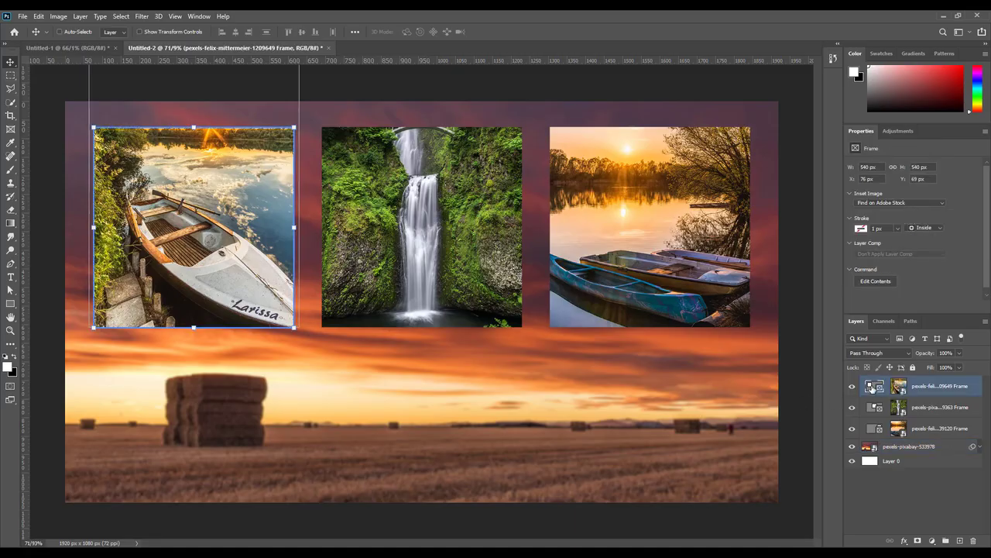
{"action": "left_click", "coordinate": [862, 229]}
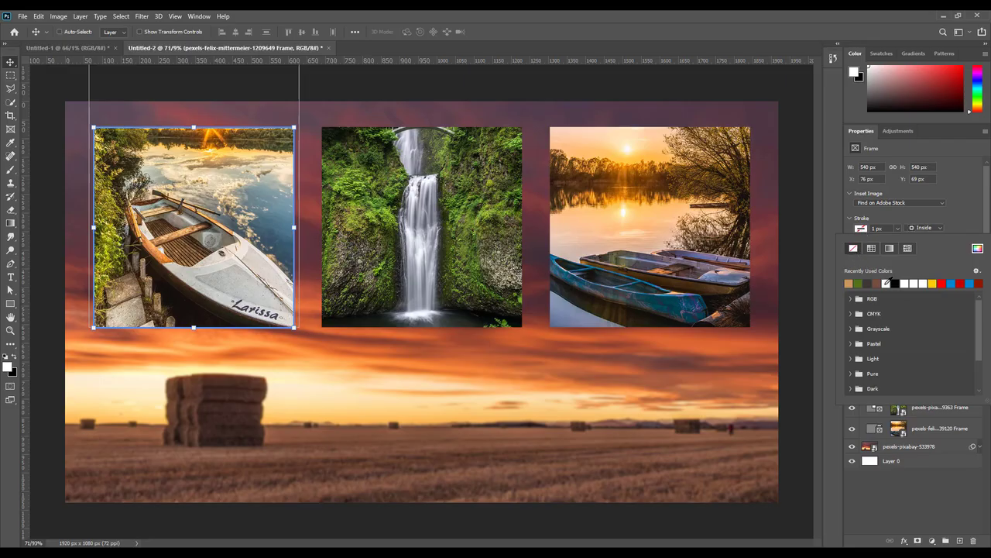
{"action": "left_click", "coordinate": [888, 282]}
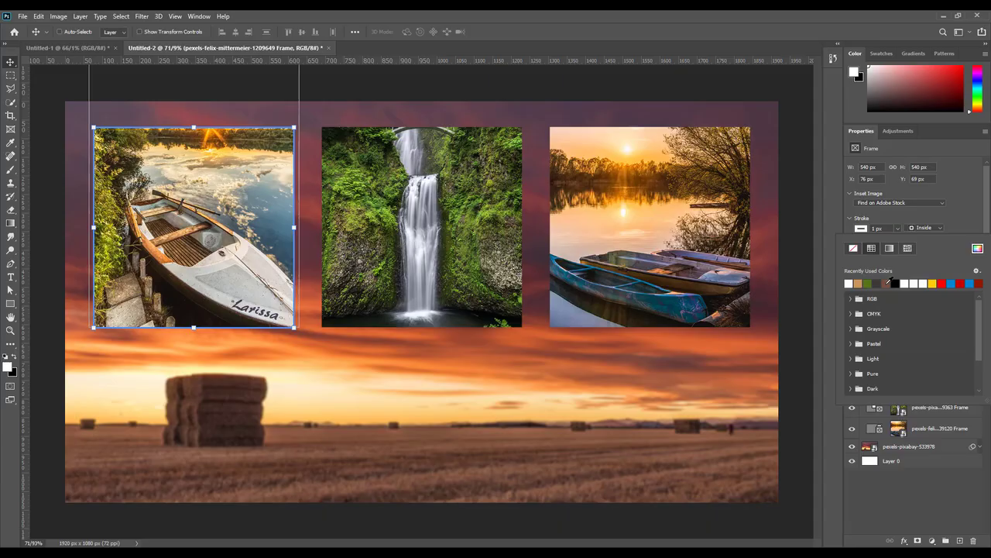
{"action": "left_click", "coordinate": [906, 216]}
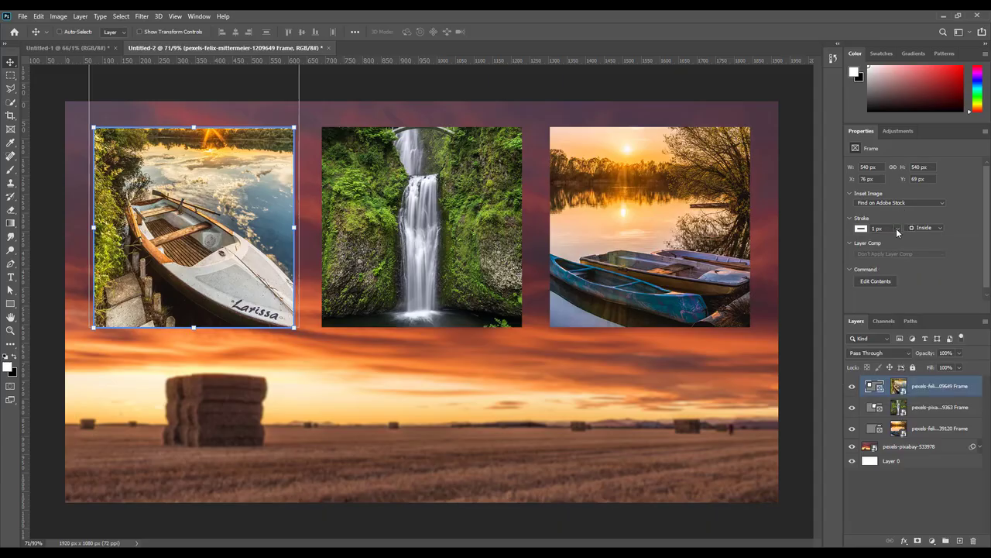
{"action": "left_click_drag", "start_coordinate": [901, 243], "coordinate": [903, 237]}
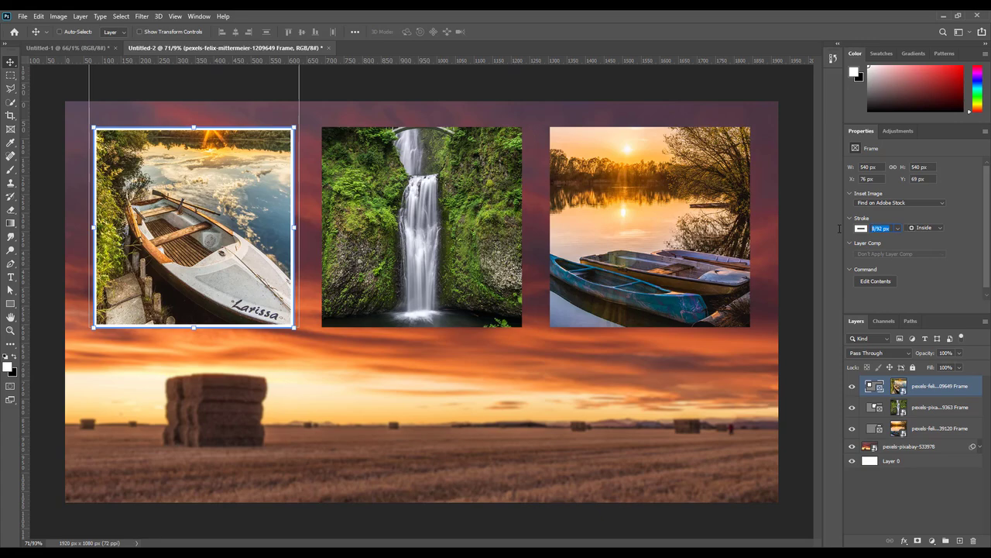
{"action": "type", "text": "3"}
{"action": "left_click", "coordinate": [892, 449]}
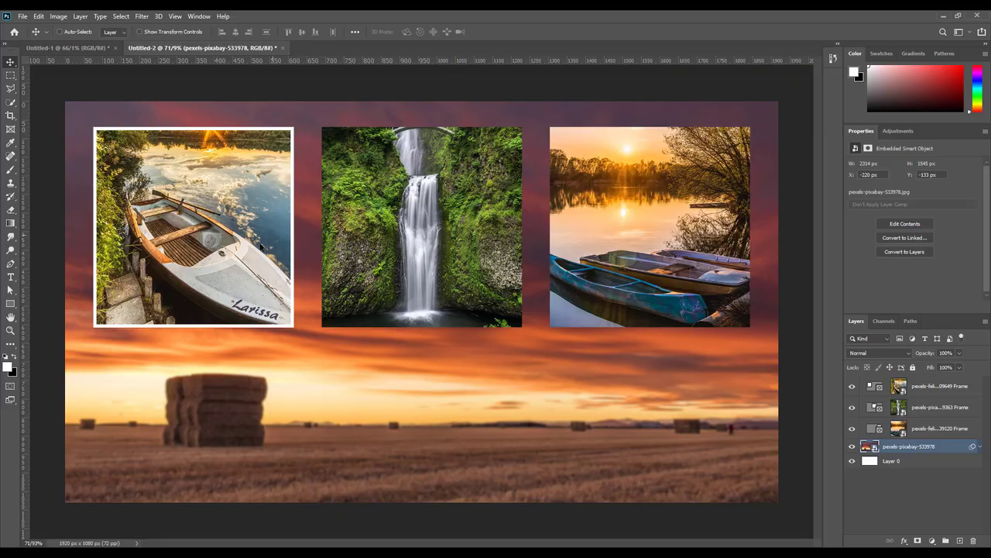
Step: Change the waterfall frame's stroke width
{"action": "left_click", "coordinate": [871, 409]}
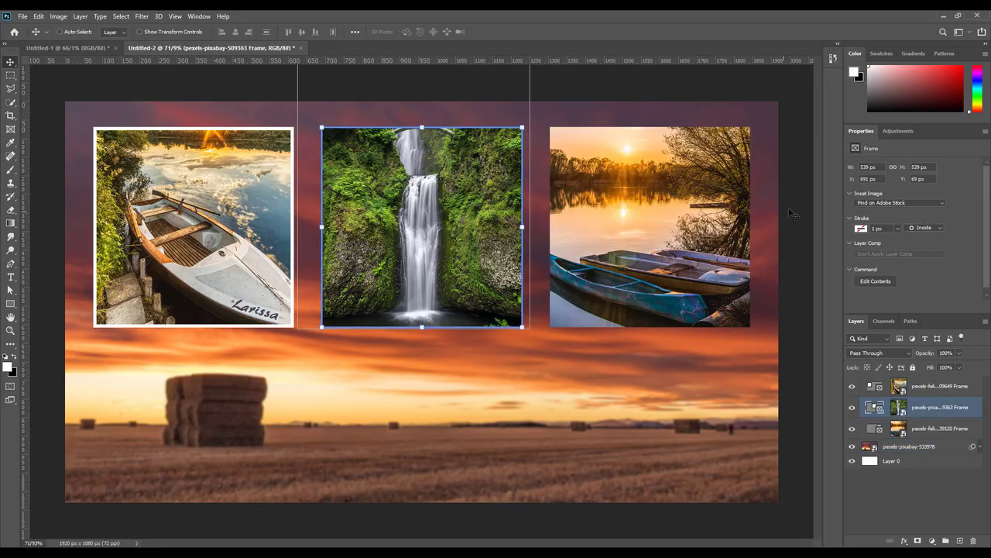
{"action": "left_click", "coordinate": [859, 230]}
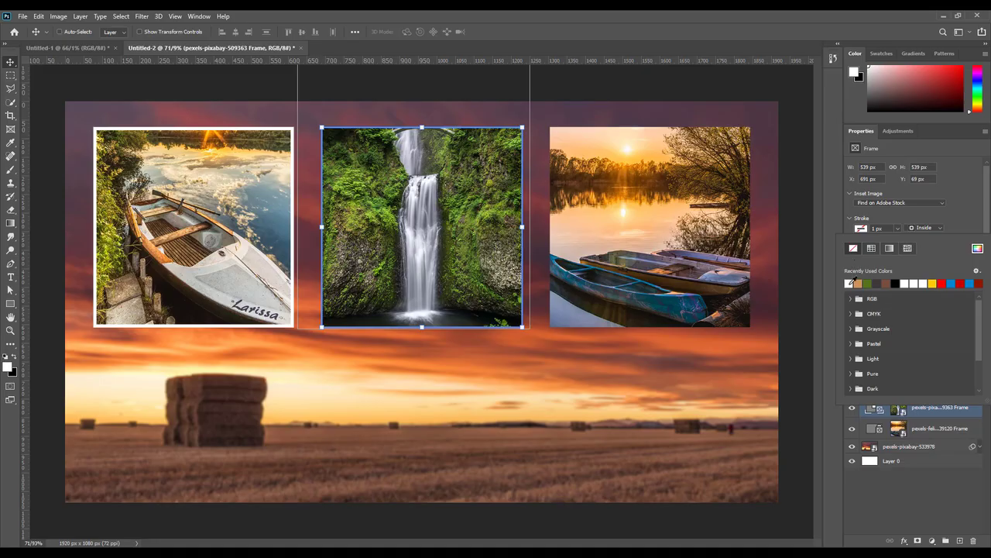
{"action": "left_click", "coordinate": [877, 227]}
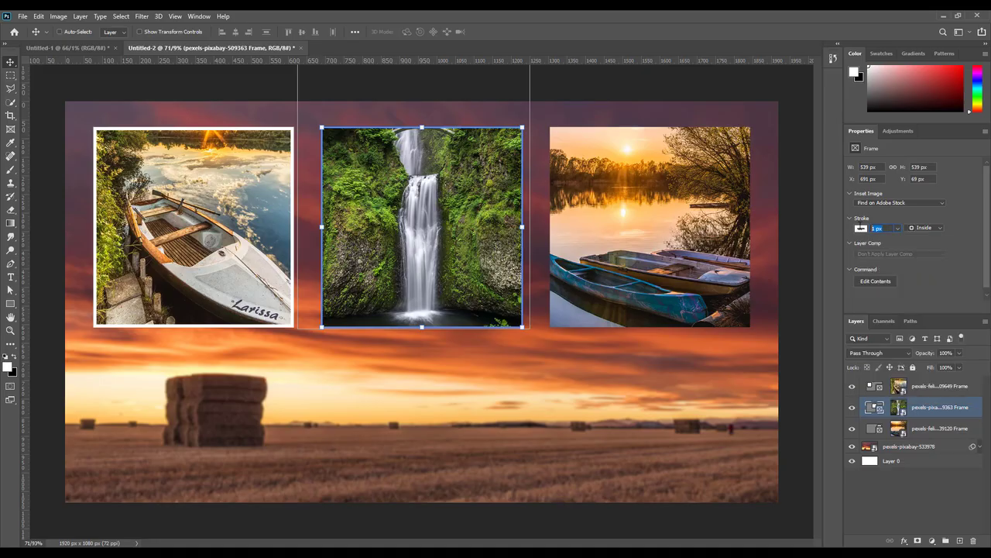
{"action": "type", "text": "3"}
{"action": "key", "text": "Return"}
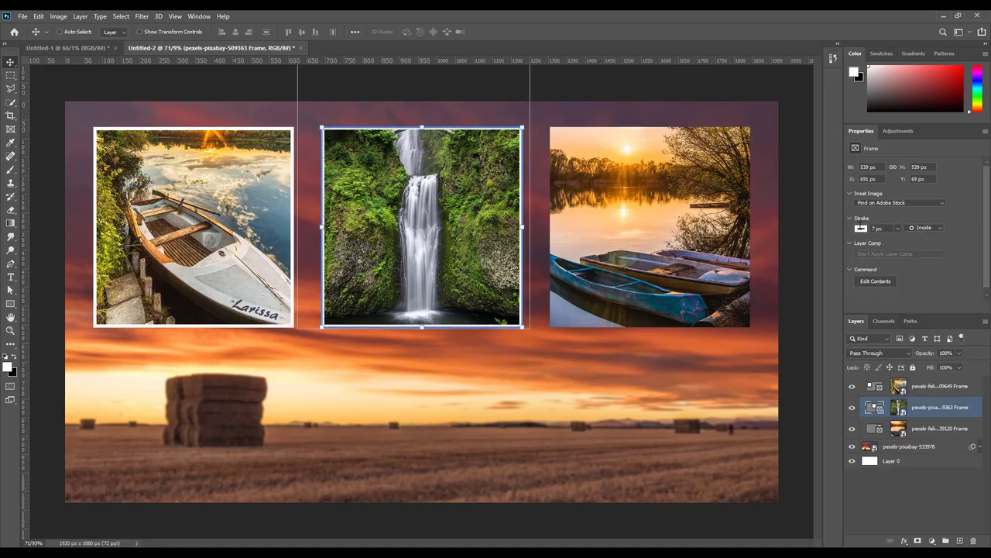
Step: Give the sunset frame a 7 px stroke positioned Outside
{"action": "left_click", "coordinate": [874, 429]}
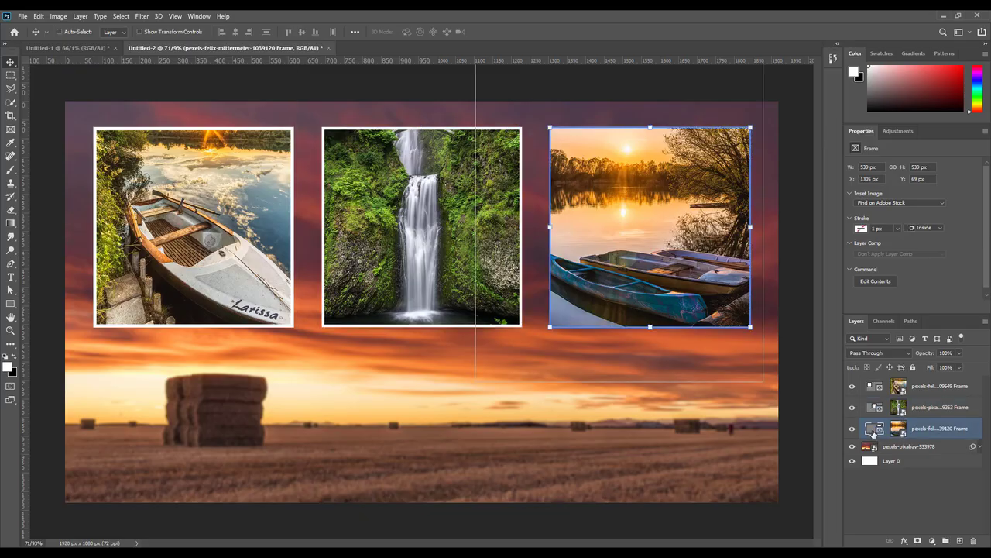
{"action": "left_click", "coordinate": [860, 228]}
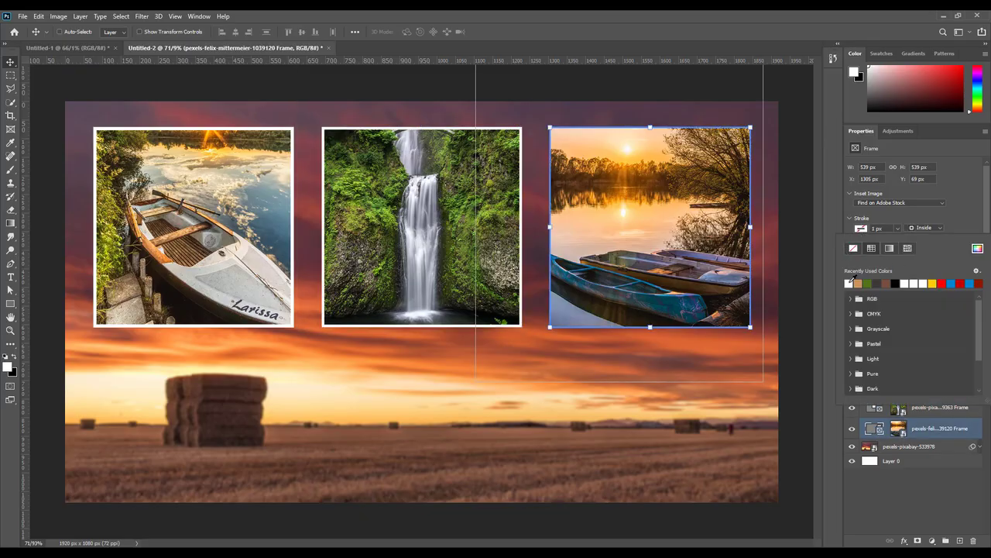
{"action": "left_click_drag", "start_coordinate": [892, 227], "coordinate": [844, 228]}
{"action": "type", "text": "7"}
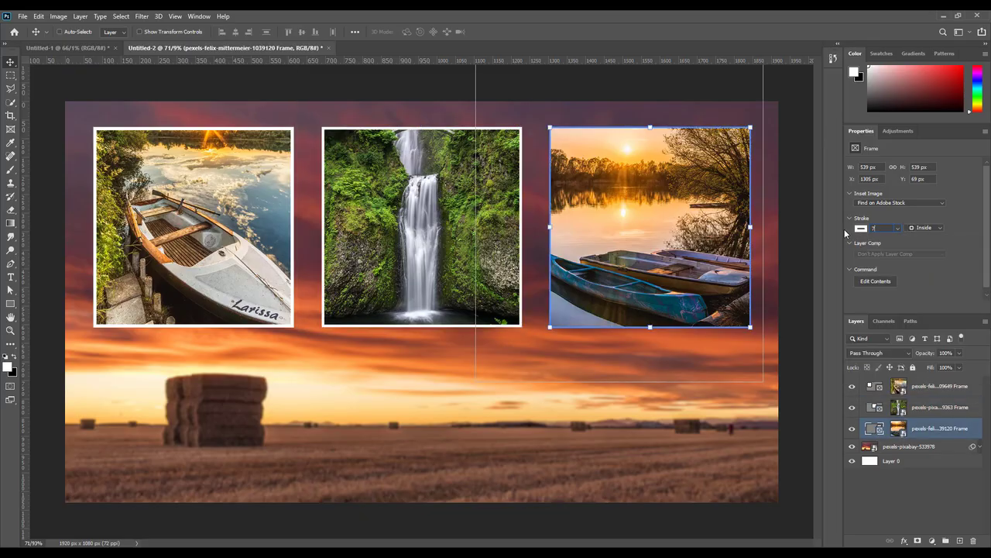
{"action": "key", "text": "Return"}
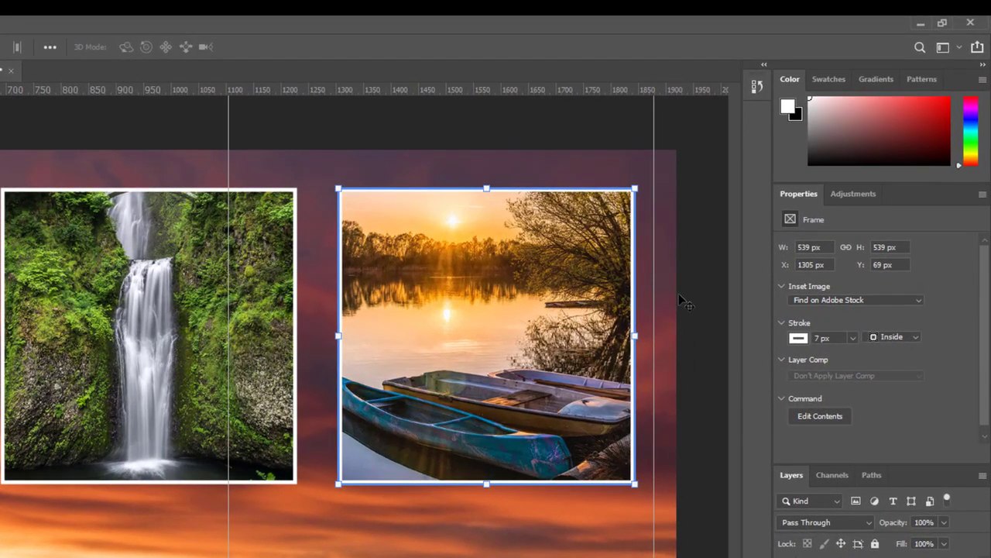
{"action": "left_click", "coordinate": [918, 341]}
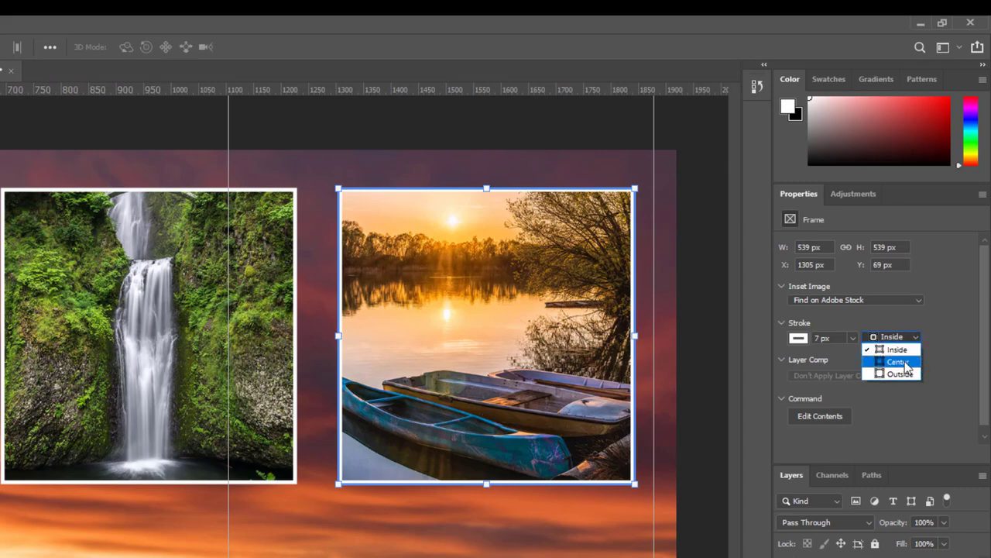
{"action": "left_click", "coordinate": [898, 362]}
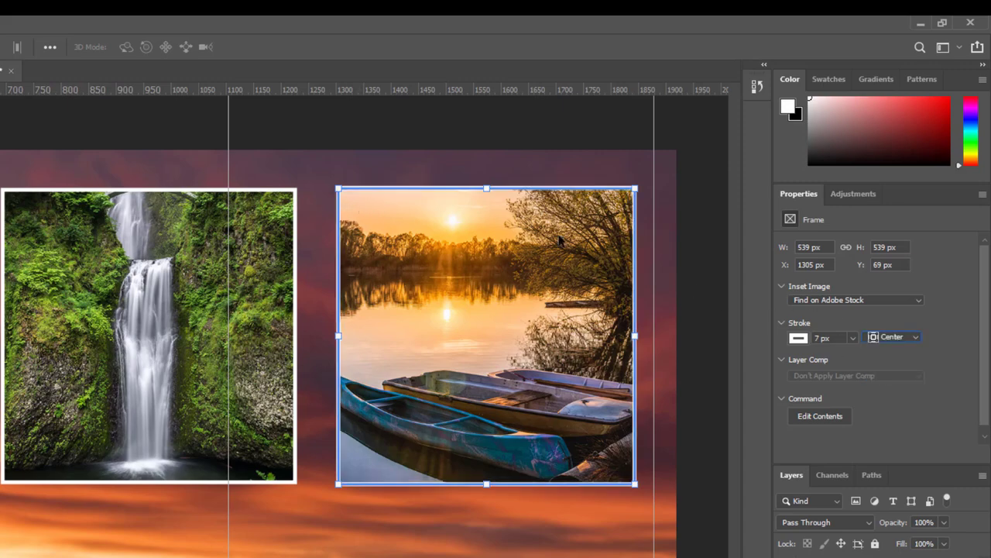
{"action": "left_click", "coordinate": [915, 337]}
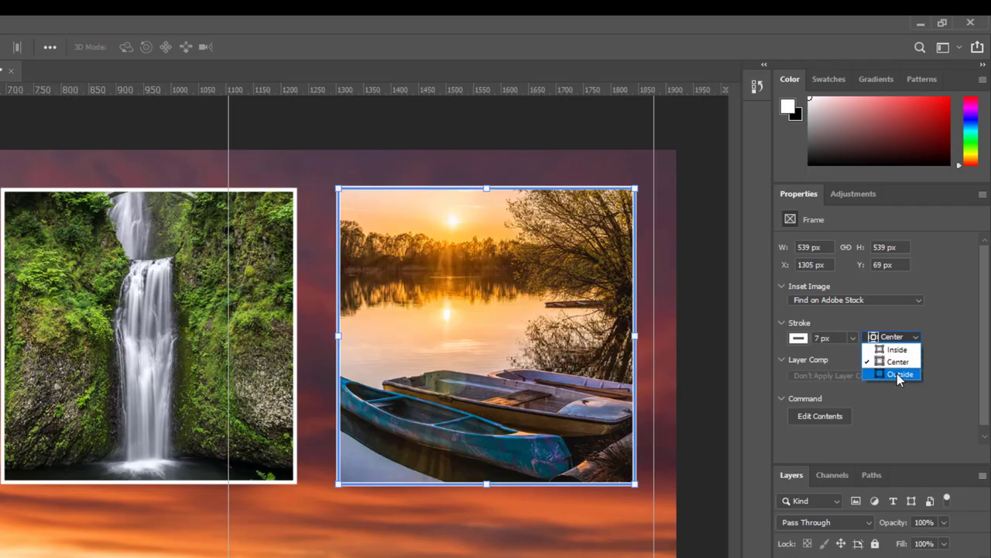
{"action": "left_click", "coordinate": [896, 373]}
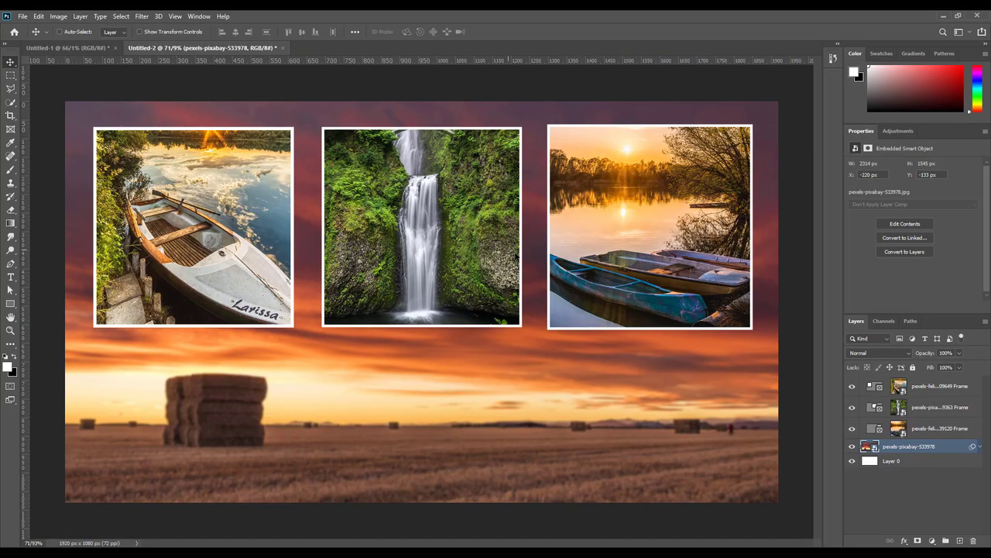
Step: Move the waterfall and boat frames' strokes to Outside
{"action": "left_click", "coordinate": [877, 411]}
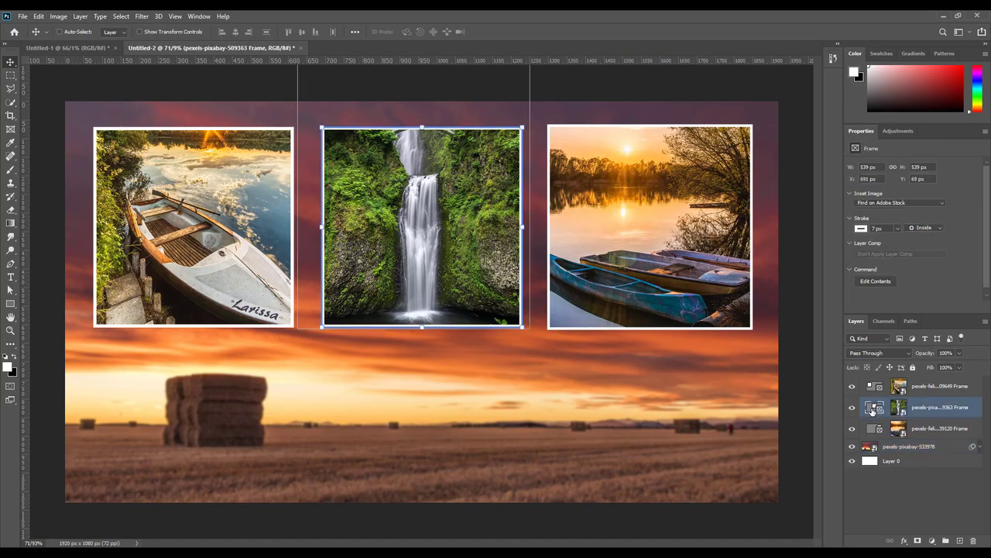
{"action": "left_click", "coordinate": [927, 236]}
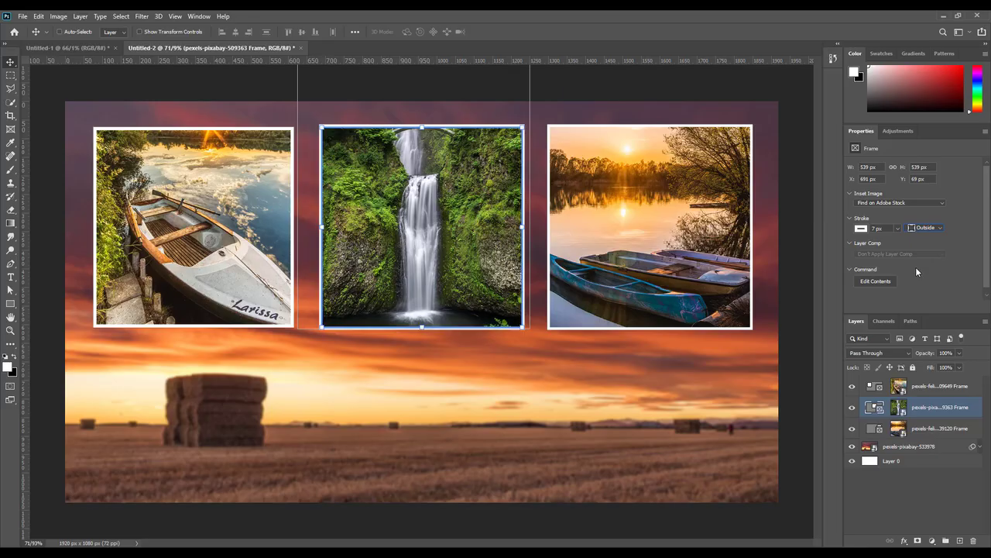
{"action": "left_click", "coordinate": [883, 385]}
{"action": "left_click", "coordinate": [925, 227]}
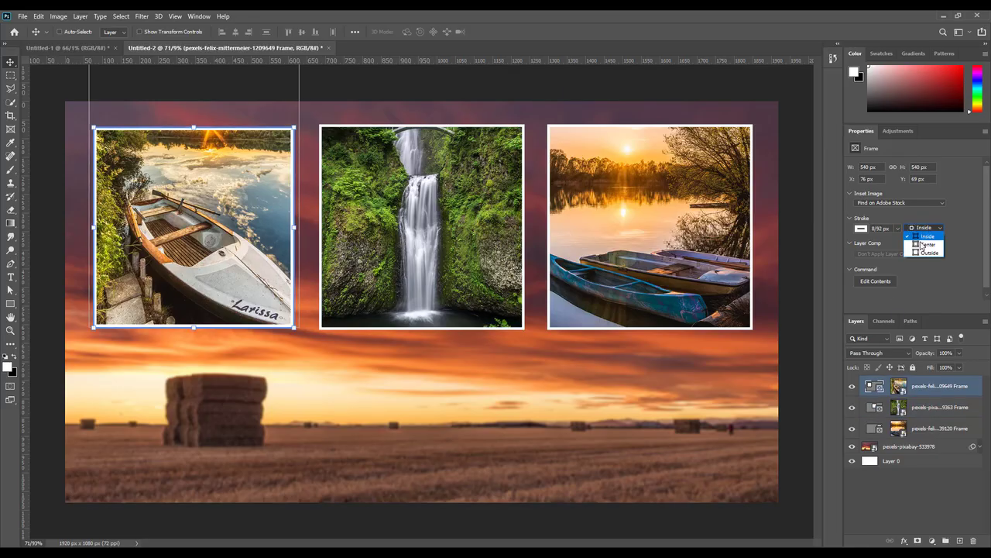
{"action": "left_click", "coordinate": [918, 252]}
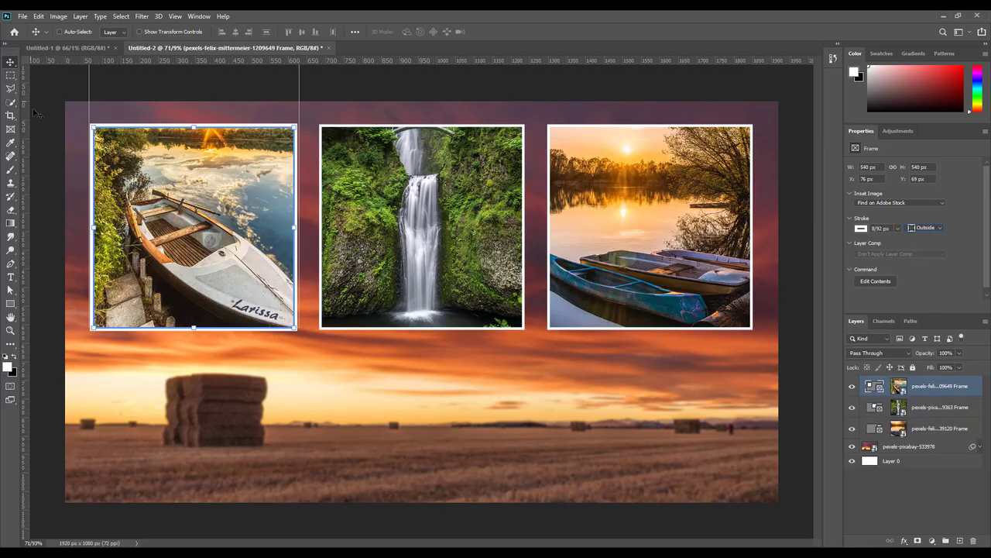
Step: Set the boat frame's stroke width to 7 px, then reselect the blurred background layer
{"action": "left_click", "coordinate": [918, 447]}
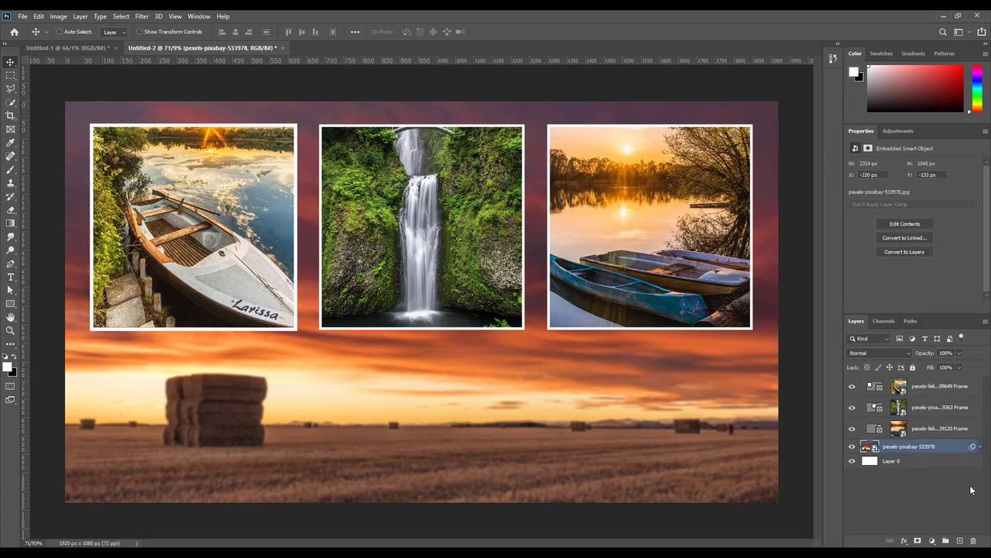
{"action": "left_click", "coordinate": [922, 461]}
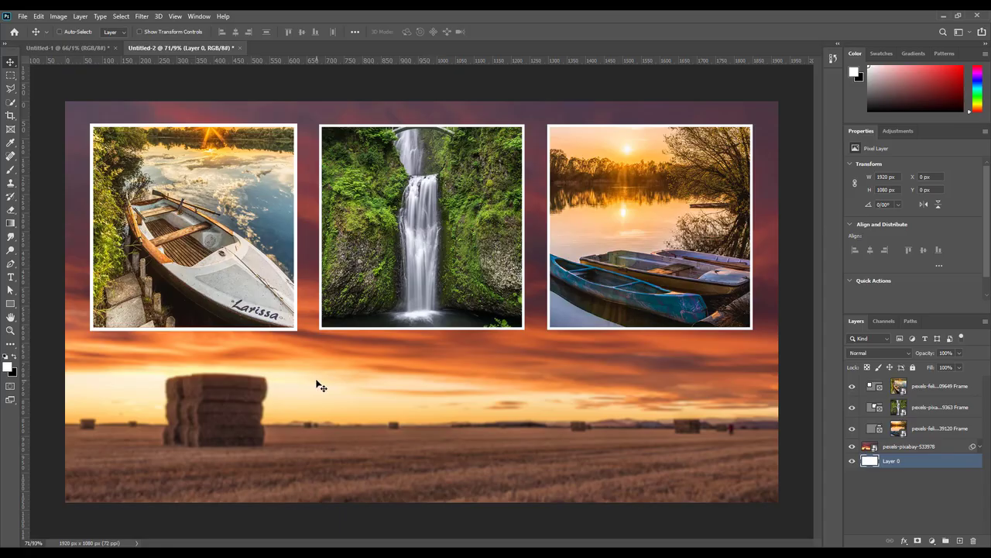
{"action": "scroll", "coordinate": [280, 278], "scroll_direction": "up", "scroll_amount": 3}
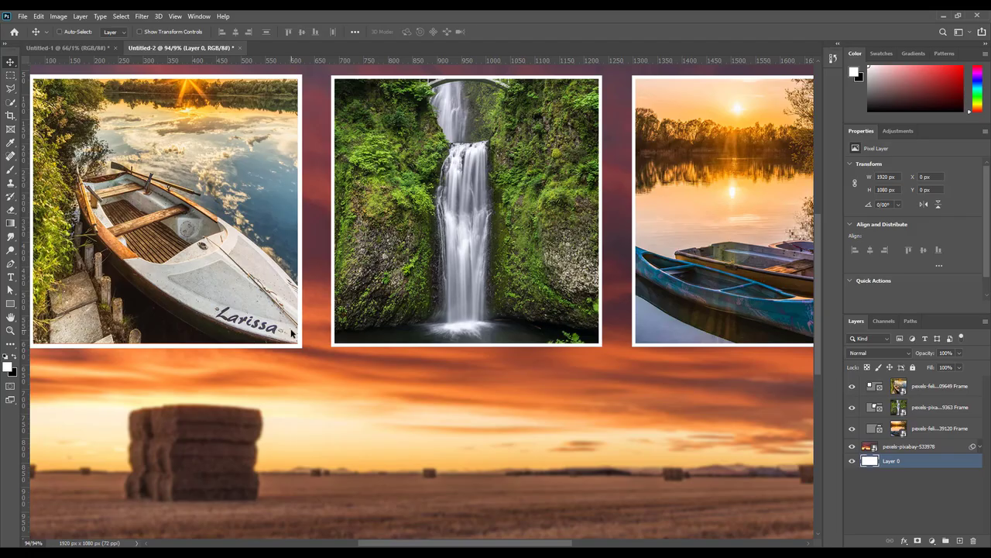
{"action": "key", "text": "ctrl"}
{"action": "left_click", "coordinate": [877, 386]}
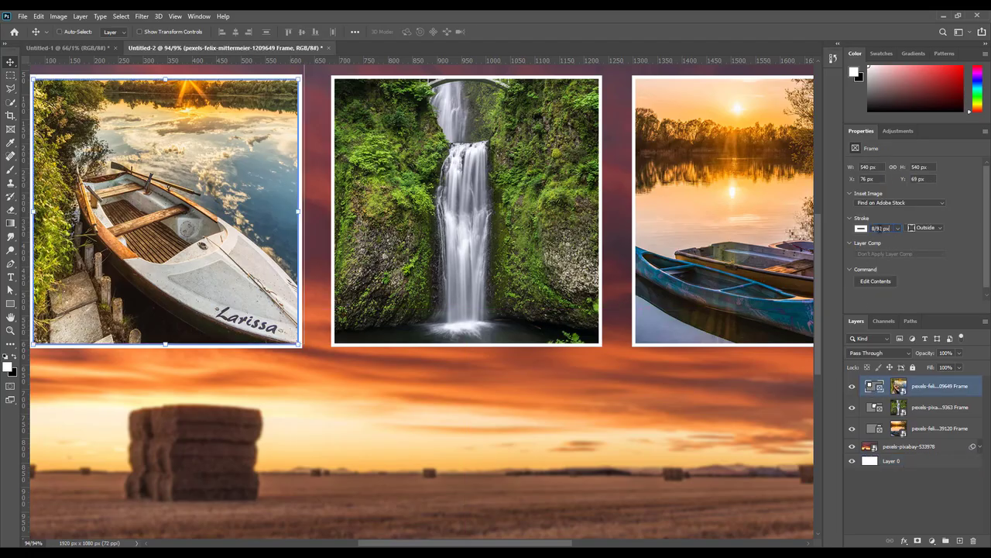
{"action": "type", "text": "3"}
{"action": "key", "text": "Return"}
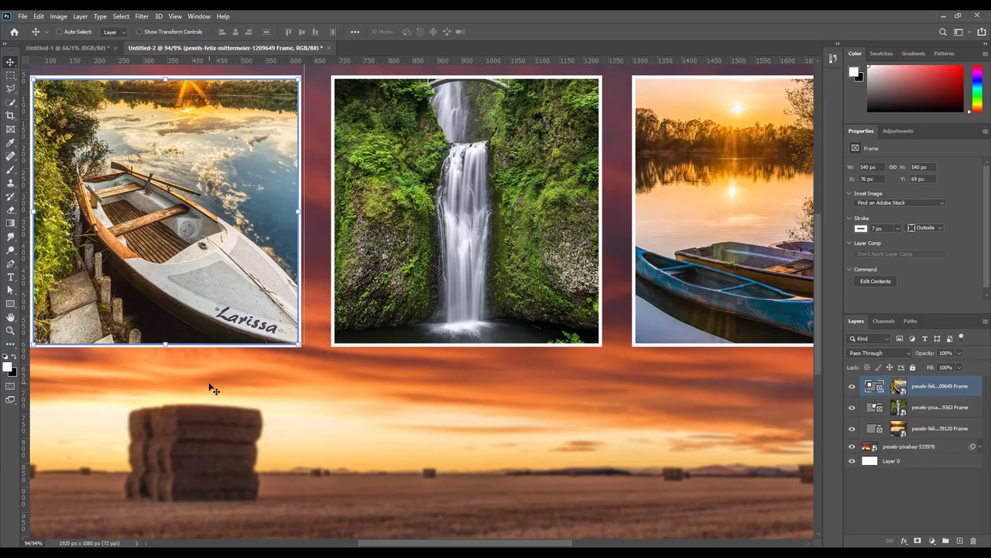
{"action": "left_click", "coordinate": [905, 447]}
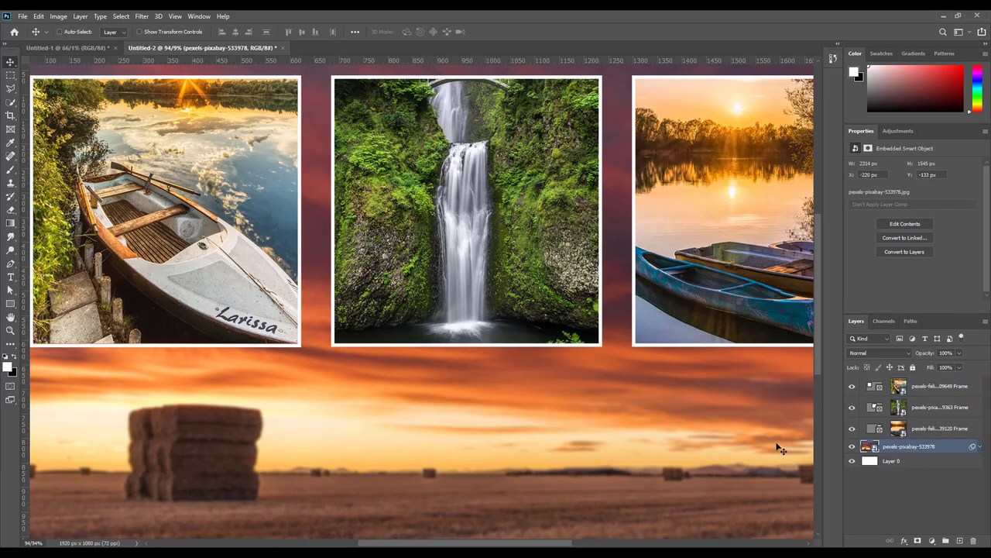
{"action": "scroll", "coordinate": [420, 380], "scroll_direction": "down", "scroll_amount": 1}
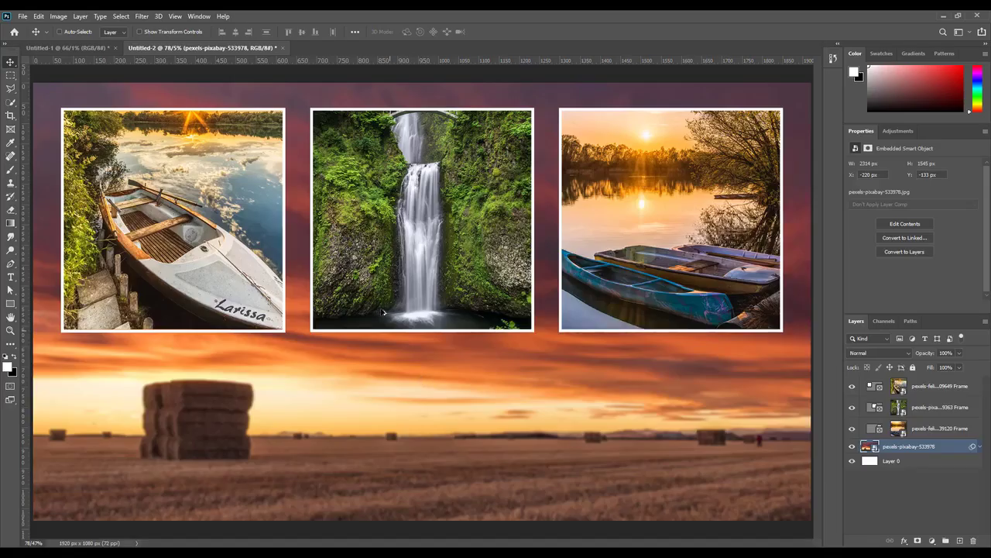
{"action": "scroll", "coordinate": [347, 274], "scroll_direction": "down", "scroll_amount": 1}
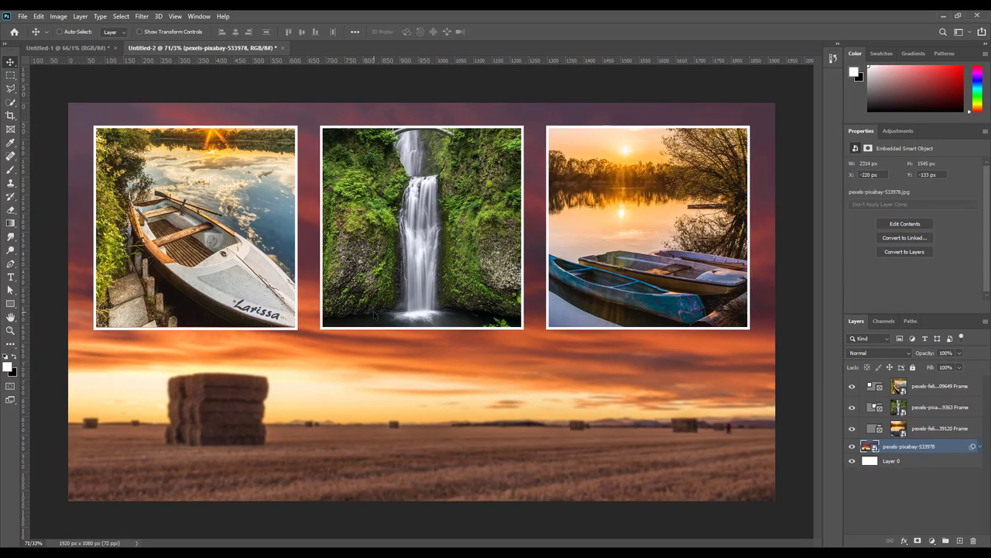
Step: Add a 100 pt text label reading 'Boat' below the boat photo
{"action": "key", "text": "t"}
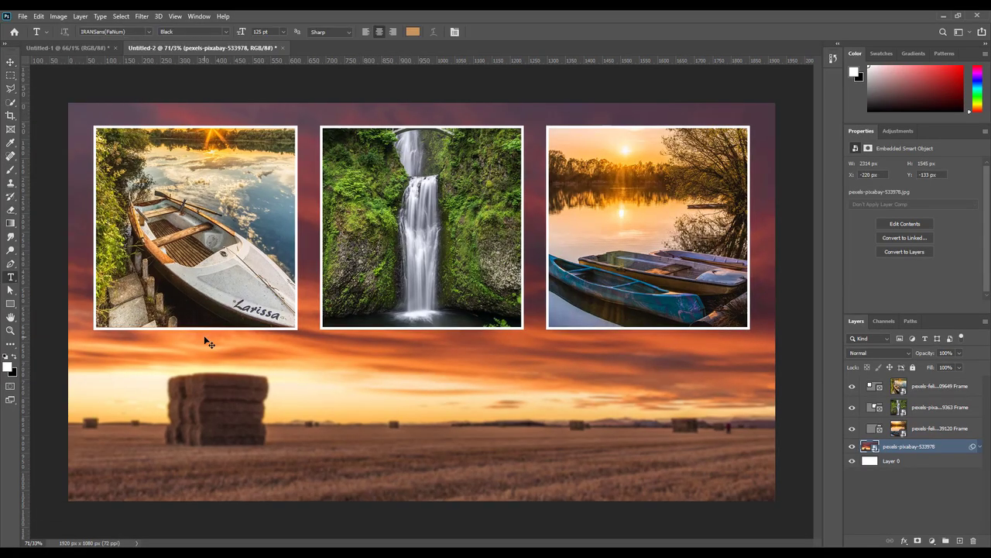
{"action": "left_click", "coordinate": [156, 352]}
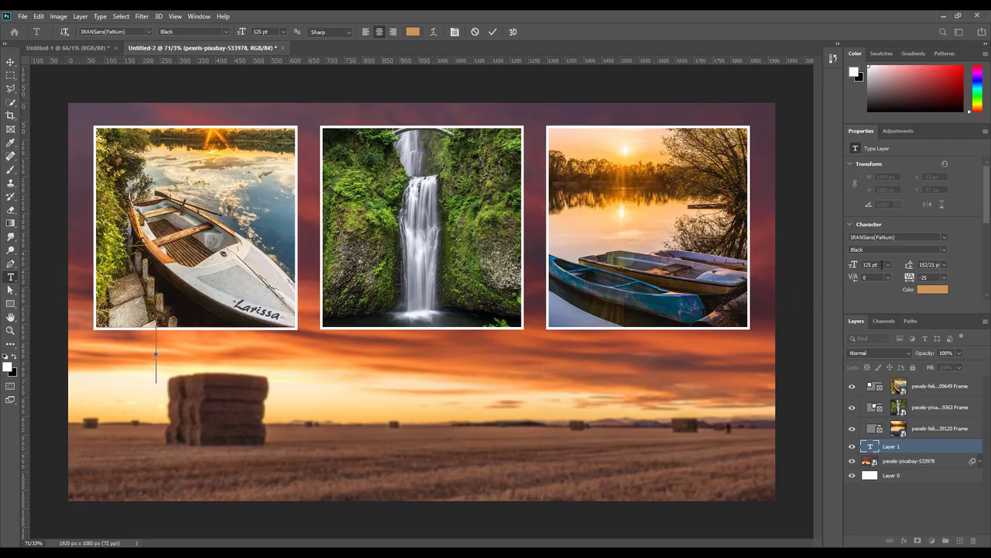
{"action": "left_click", "coordinate": [871, 264]}
{"action": "type", "text": "100"}
{"action": "key", "text": "Return"}
{"action": "type", "text": "Boat"}
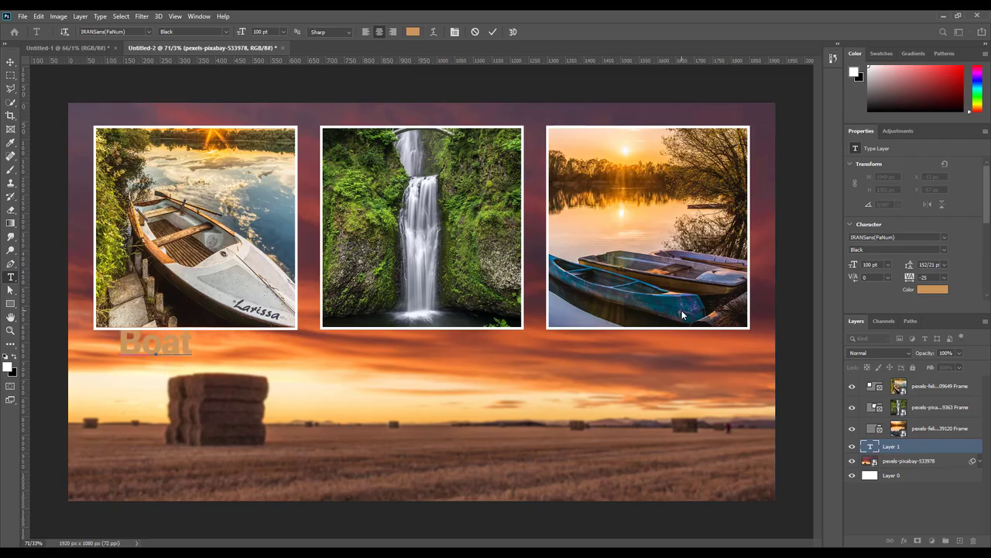
{"action": "left_click", "coordinate": [10, 62]}
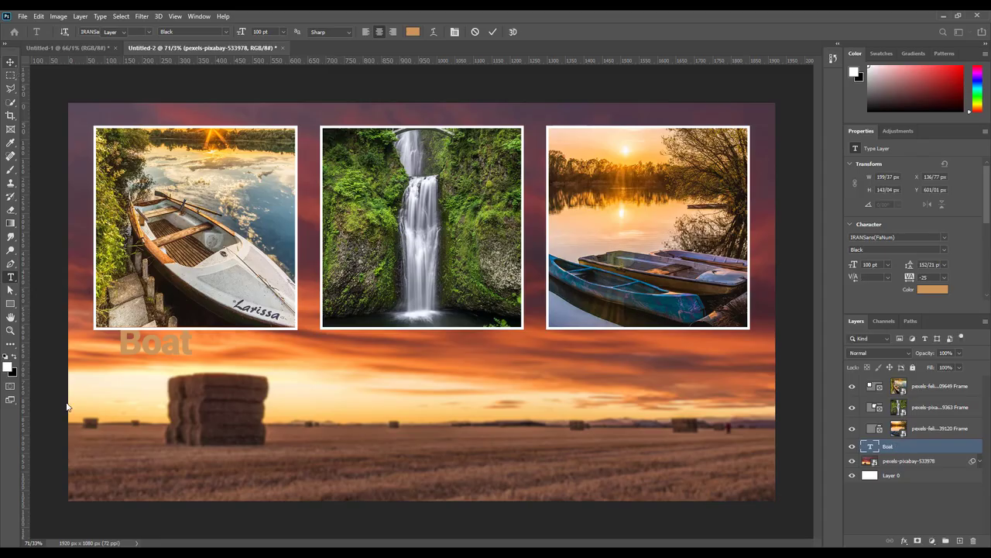
Step: Set the Boat label's text colour to white
{"action": "left_click", "coordinate": [931, 292]}
{"action": "left_click", "coordinate": [670, 93]}
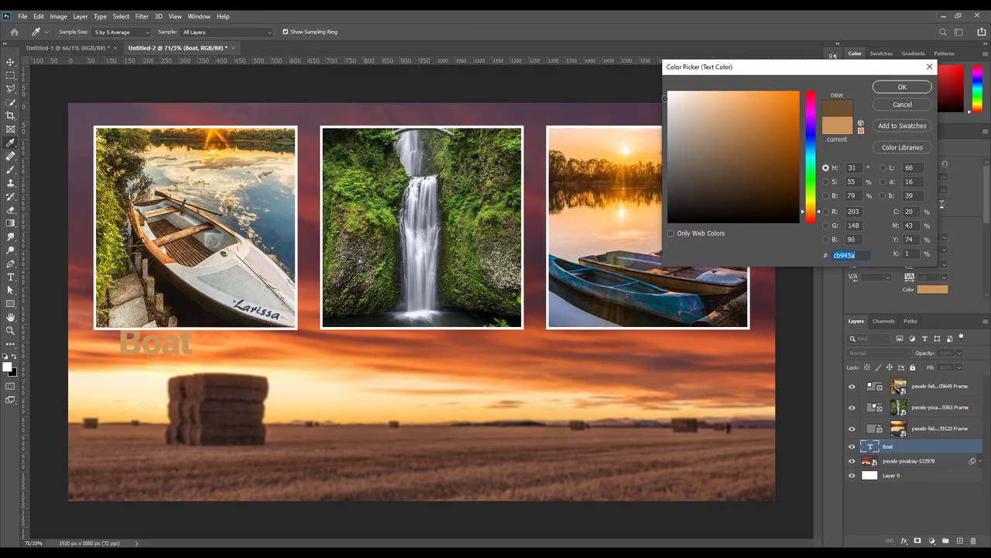
{"action": "left_click", "coordinate": [880, 91]}
Step: Centre the Boat label under its photo and move a duplicate under the waterfall photo
{"action": "left_click_drag", "start_coordinate": [155, 341], "coordinate": [197, 357]}
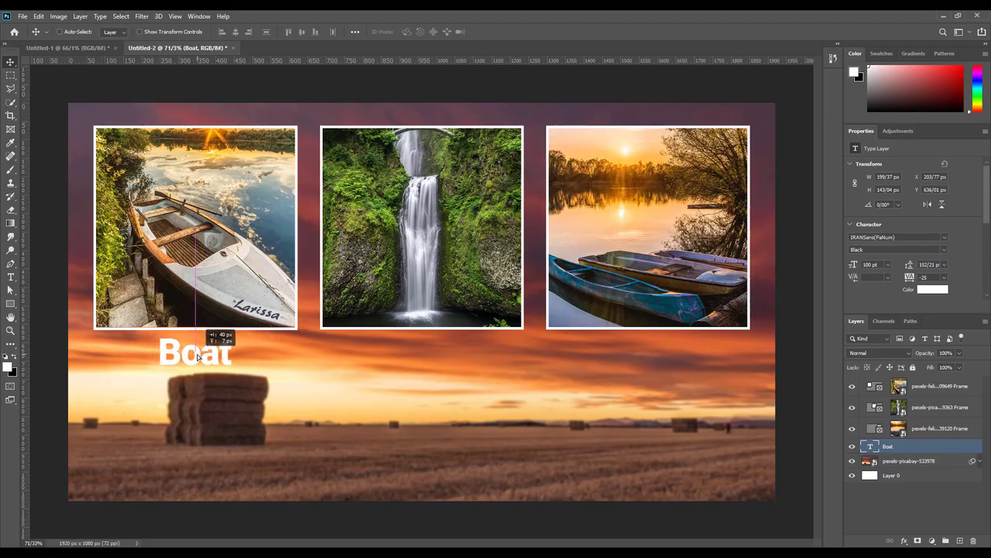
{"action": "left_click_drag", "start_coordinate": [198, 356], "coordinate": [198, 358]}
{"action": "left_click_drag", "start_coordinate": [908, 451], "coordinate": [960, 540]}
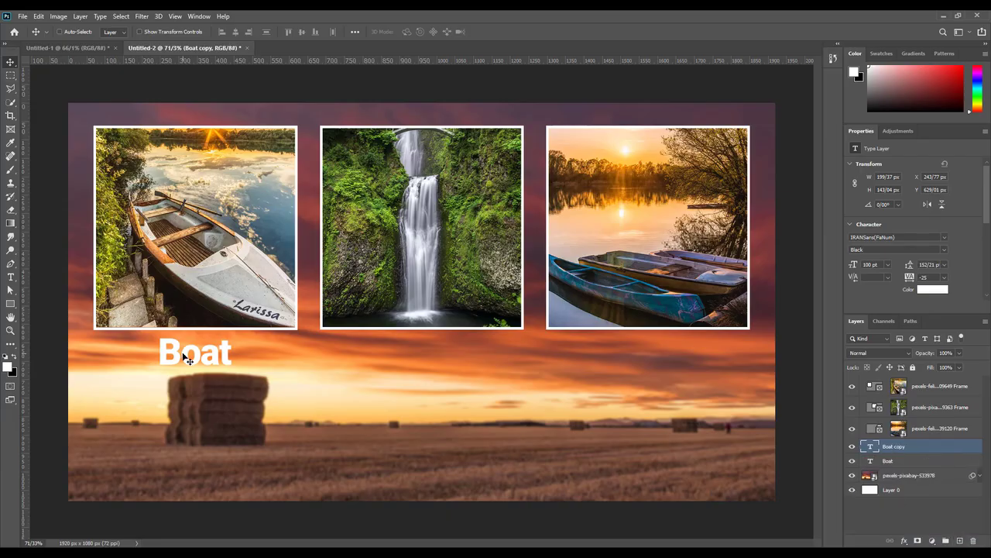
{"action": "left_click_drag", "start_coordinate": [187, 356], "coordinate": [412, 336]}
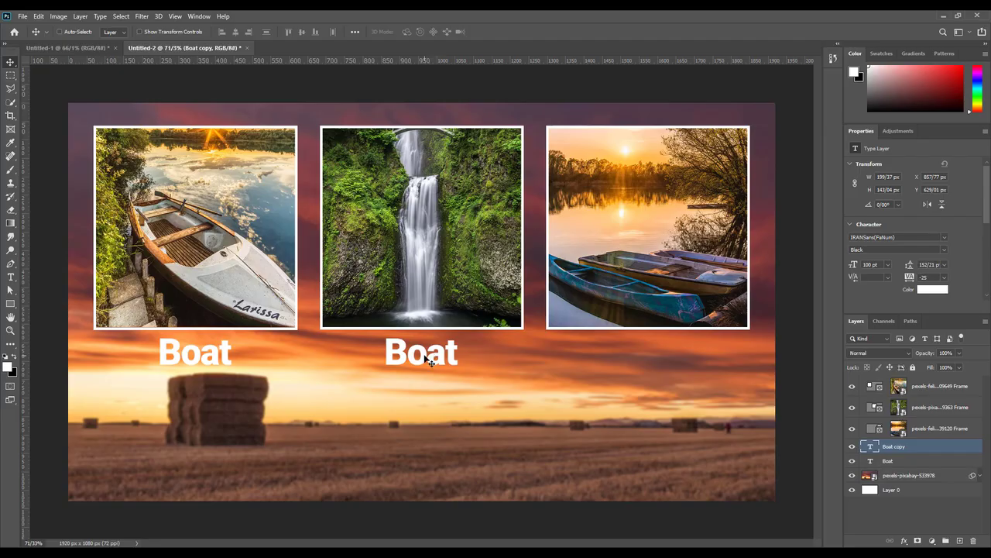
Step: Retype the copied label as 'Waterfall'
{"action": "double_click", "coordinate": [431, 359]}
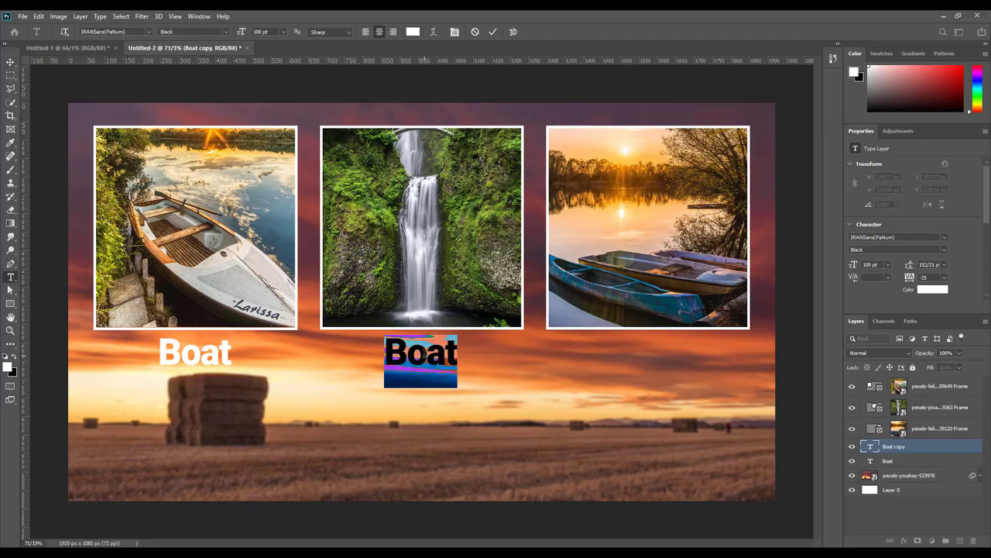
{"action": "type", "text": "W"}
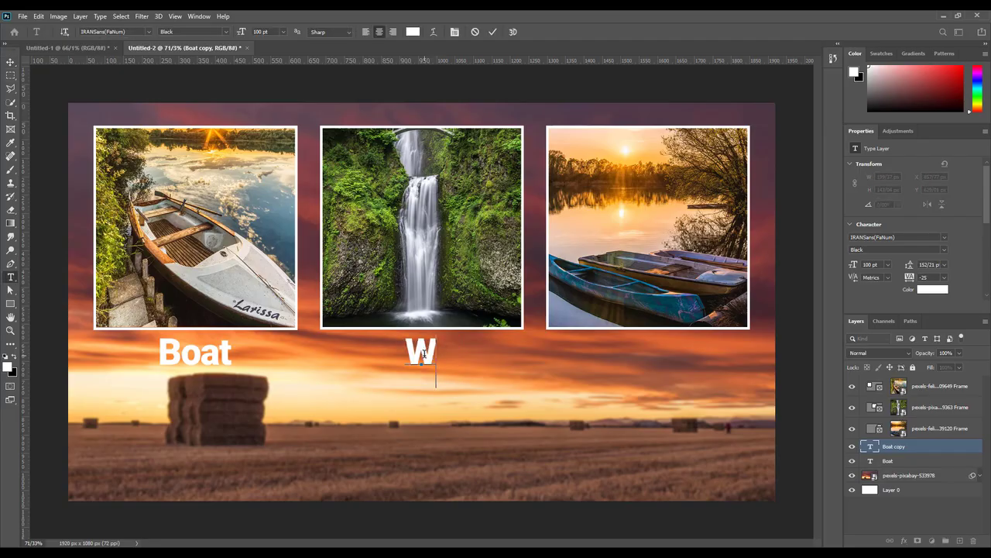
{"action": "type", "text": "aterfa"}
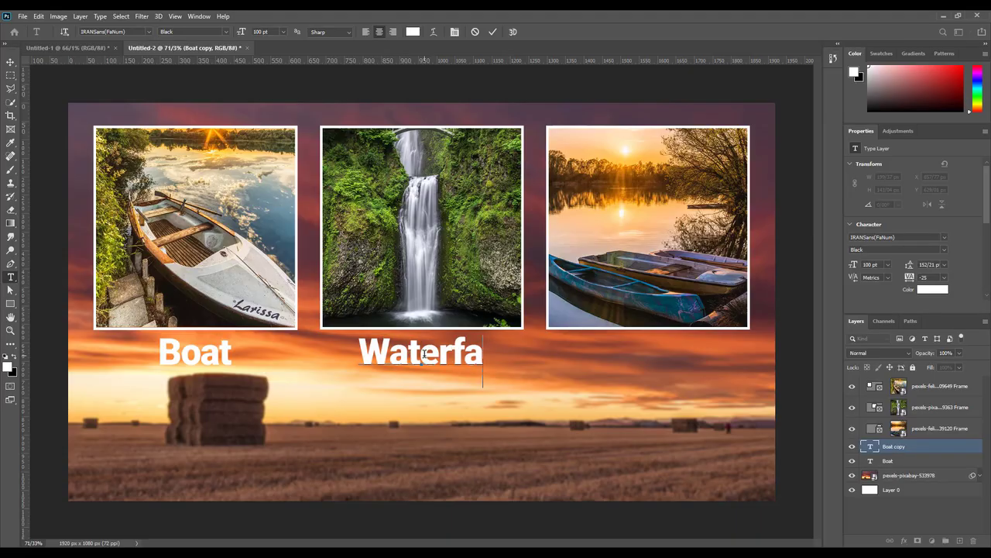
{"action": "type", "text": "ll"}
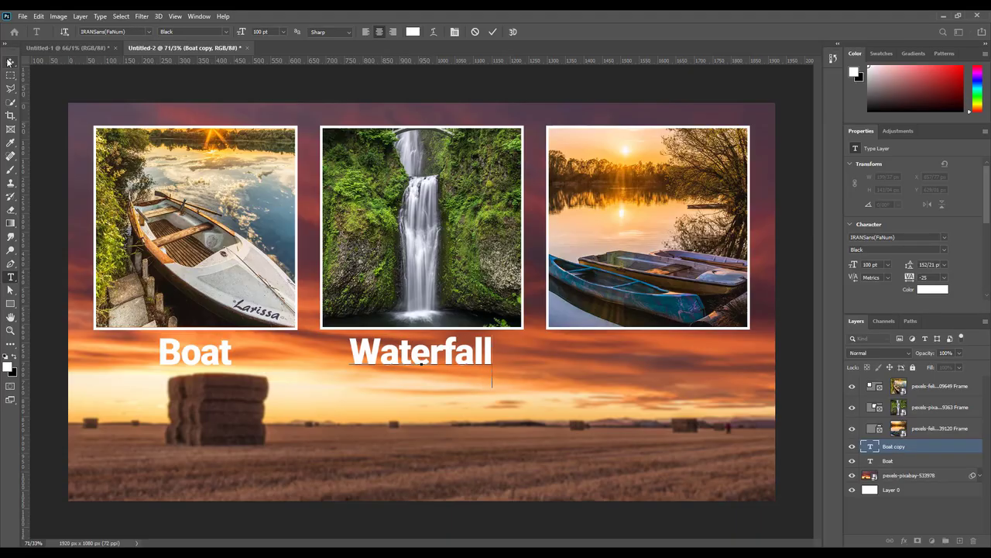
{"action": "left_click", "coordinate": [10, 62]}
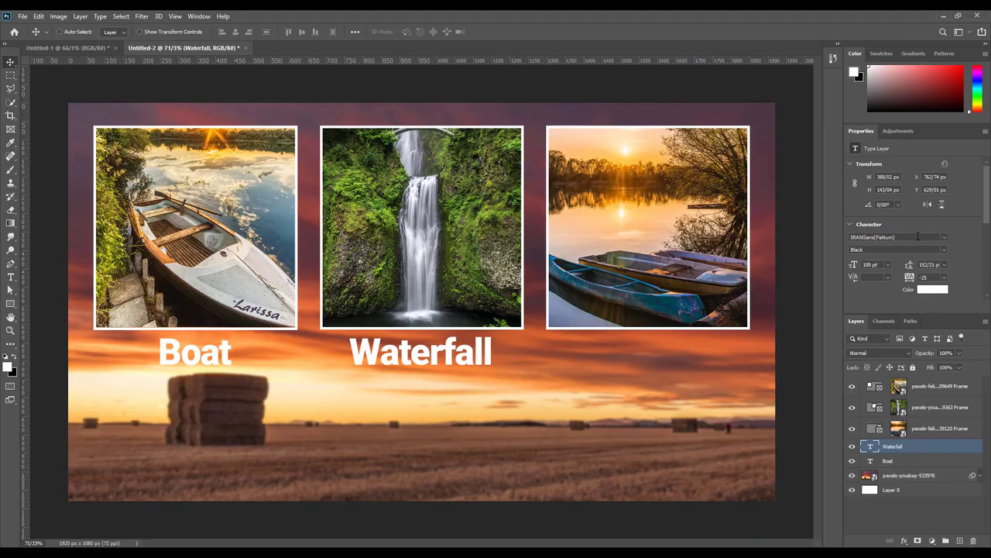
Step: Change the Waterfall label's font to Helvetica Neue LT Std 77 Bold Condensed
{"action": "left_click", "coordinate": [943, 236]}
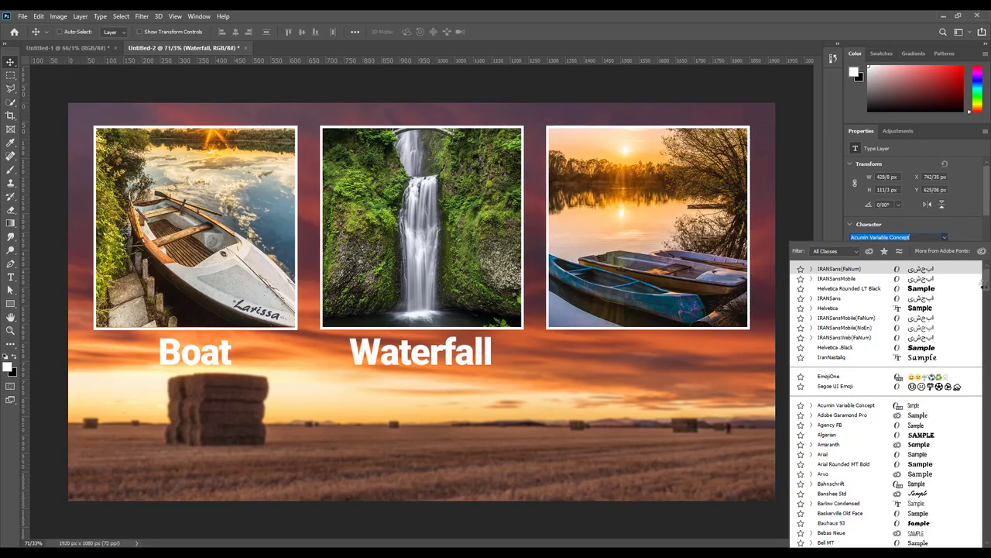
{"action": "left_click_drag", "start_coordinate": [984, 284], "coordinate": [987, 351]}
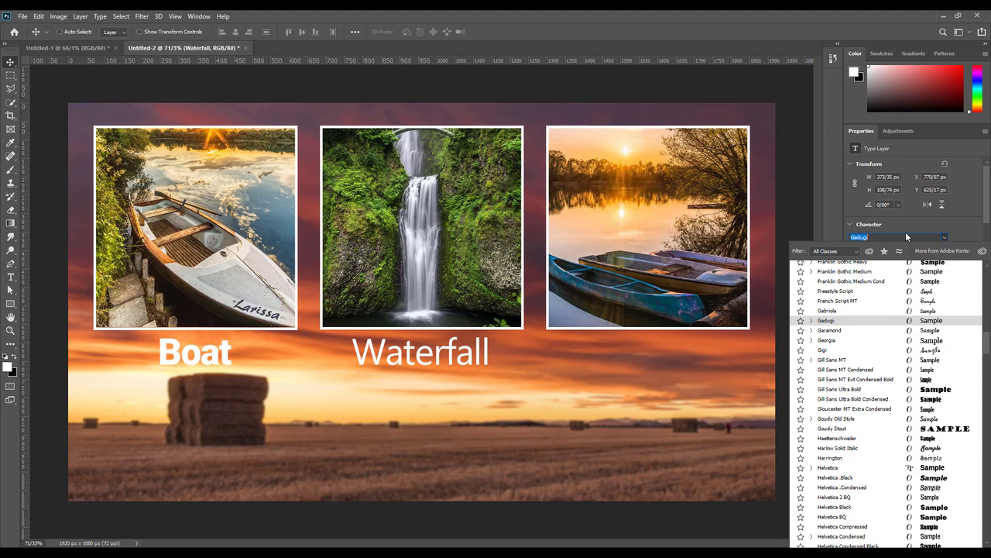
{"action": "type", "text": "he"}
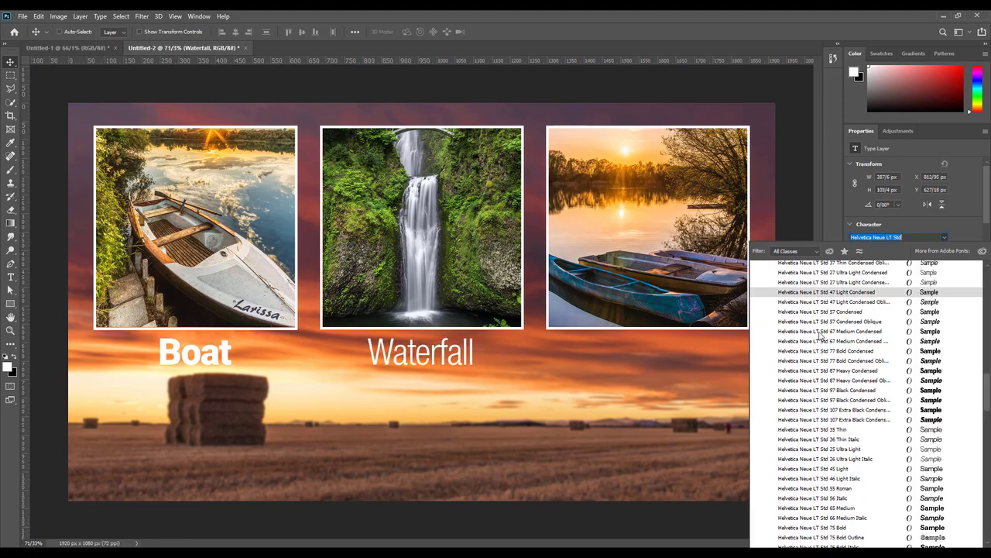
{"action": "key", "text": "Down"}
{"action": "key", "text": "Down"}
{"action": "key", "text": "Down"}
{"action": "key", "text": "Down"}
{"action": "key", "text": "Down"}
{"action": "key", "text": "Down"}
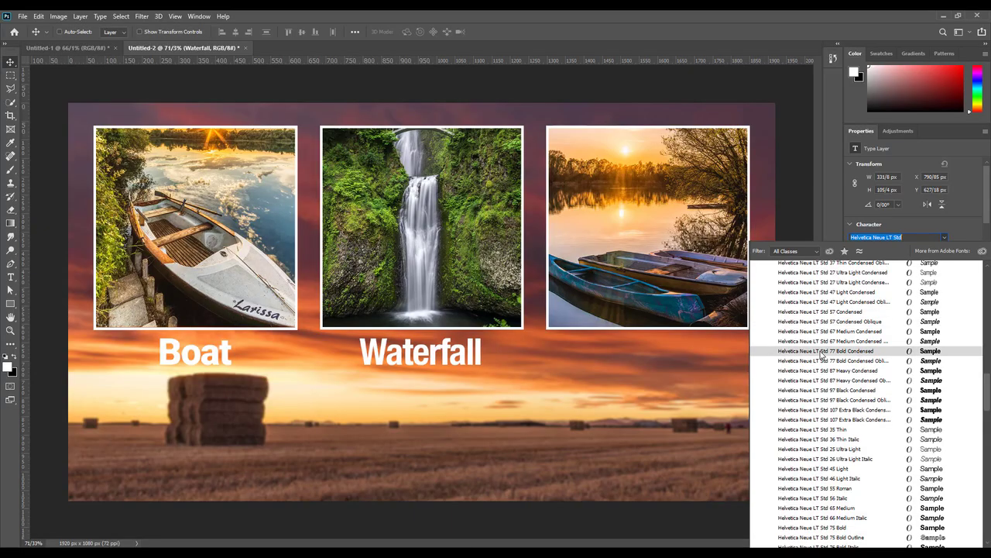
{"action": "left_click", "coordinate": [821, 352]}
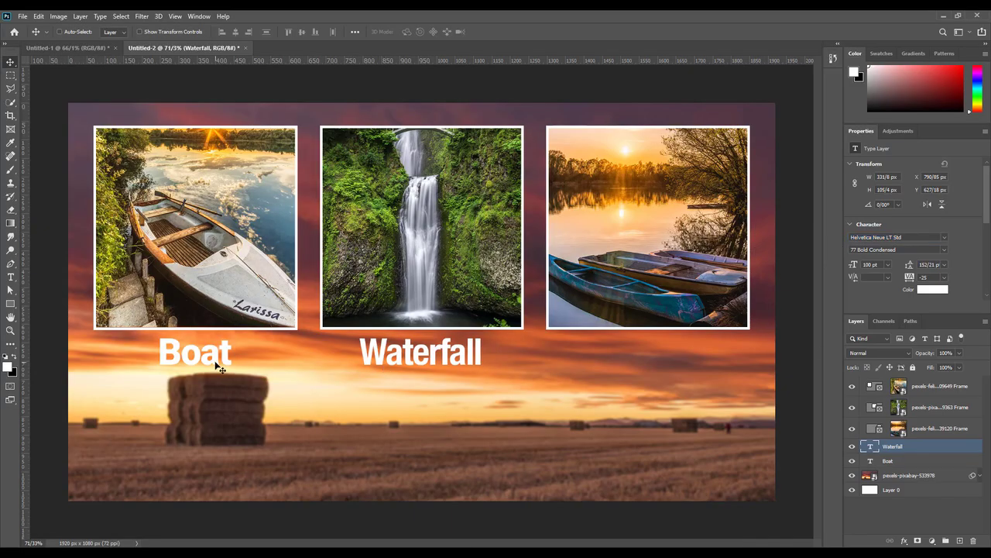
{"action": "left_click", "coordinate": [899, 461]}
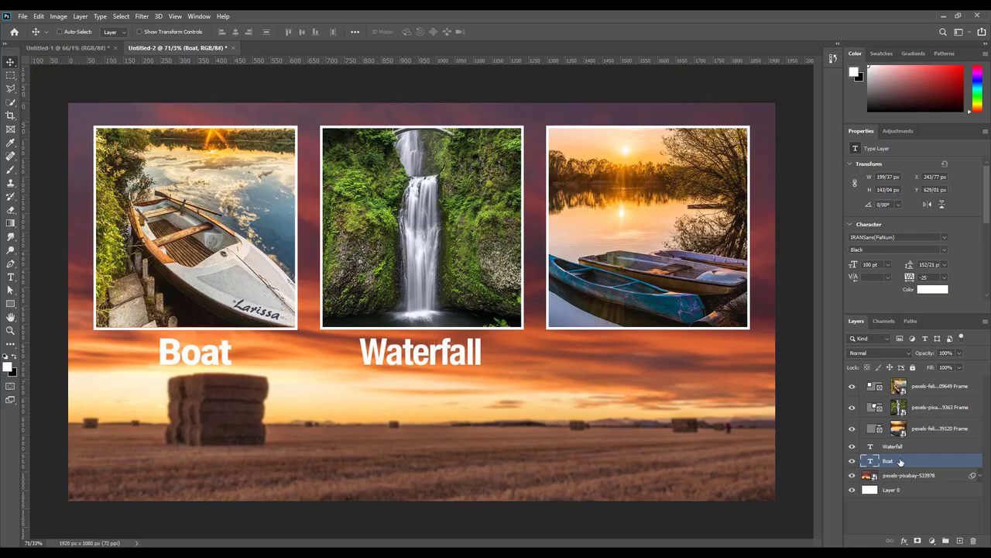
Step: Delete the old Boat layer and move a copy of the Waterfall label under the boat photo
{"action": "left_click_drag", "start_coordinate": [900, 462], "coordinate": [974, 539]}
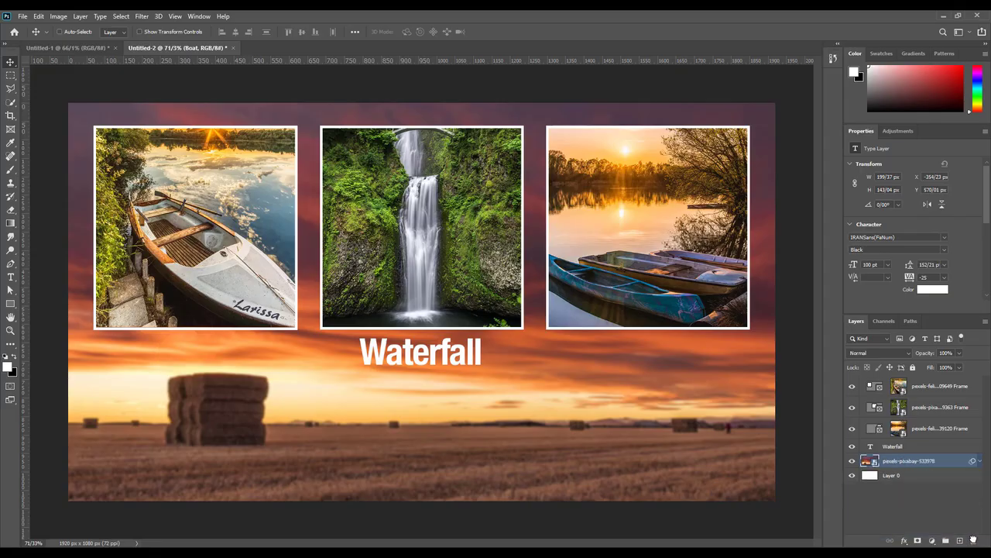
{"action": "left_click", "coordinate": [899, 449]}
{"action": "key", "text": "ctrl+j"}
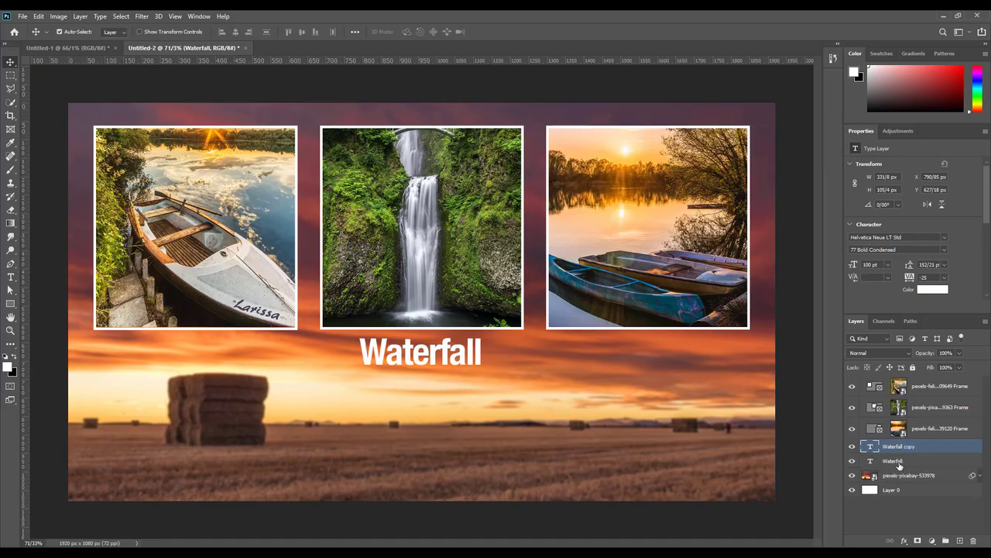
{"action": "left_click_drag", "start_coordinate": [421, 354], "coordinate": [196, 351]}
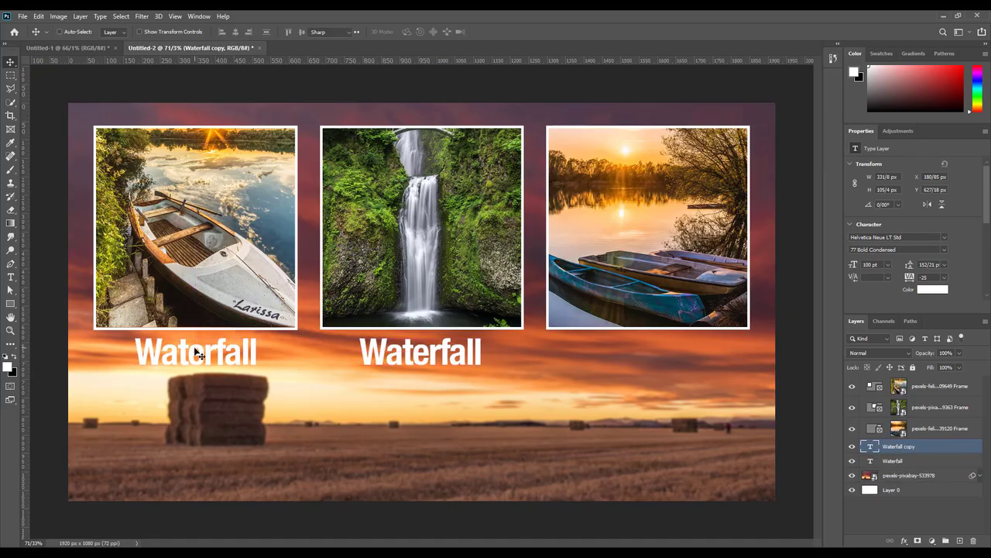
Step: Retype the copied label as 'Boat'
{"action": "double_click", "coordinate": [197, 352]}
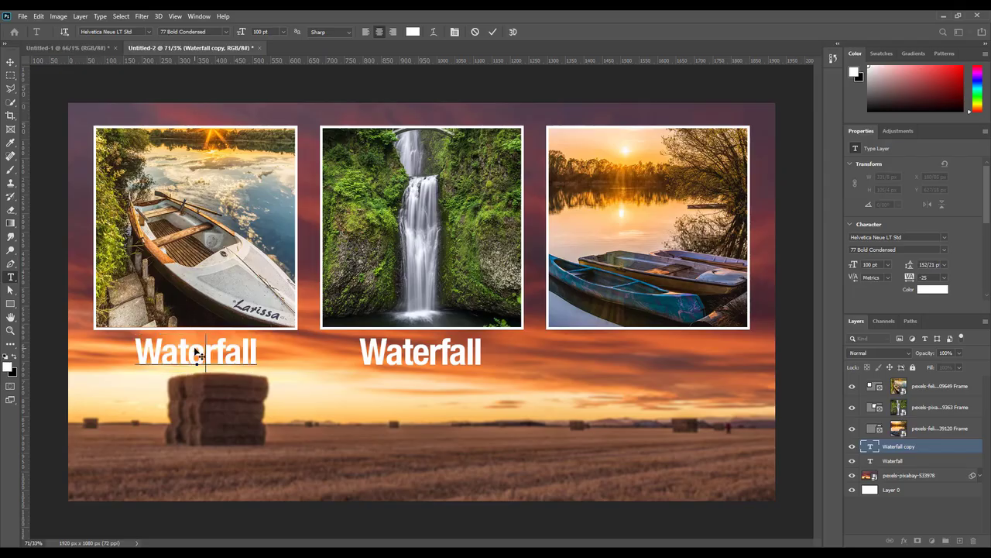
{"action": "type", "text": "B"}
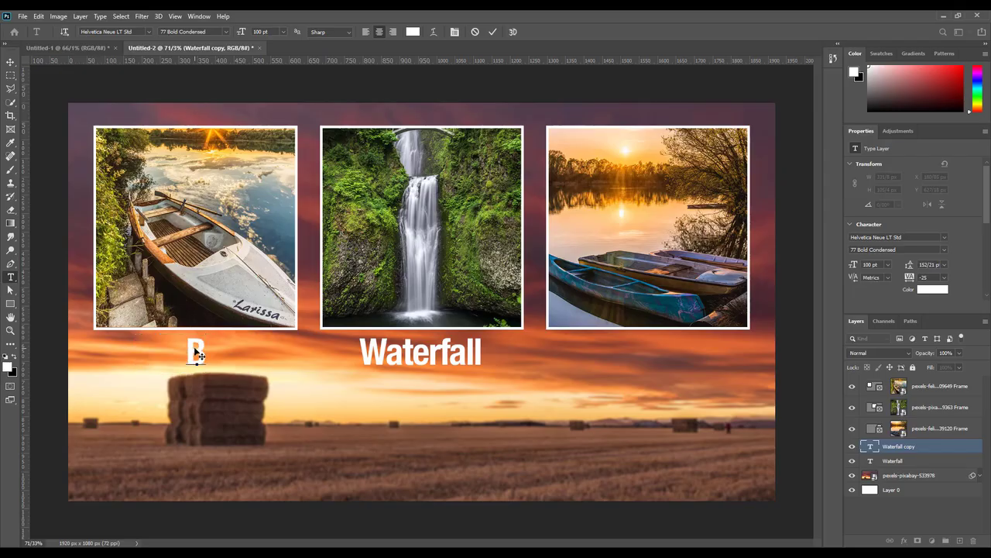
{"action": "type", "text": "oat"}
{"action": "key", "text": "ctrl+Return"}
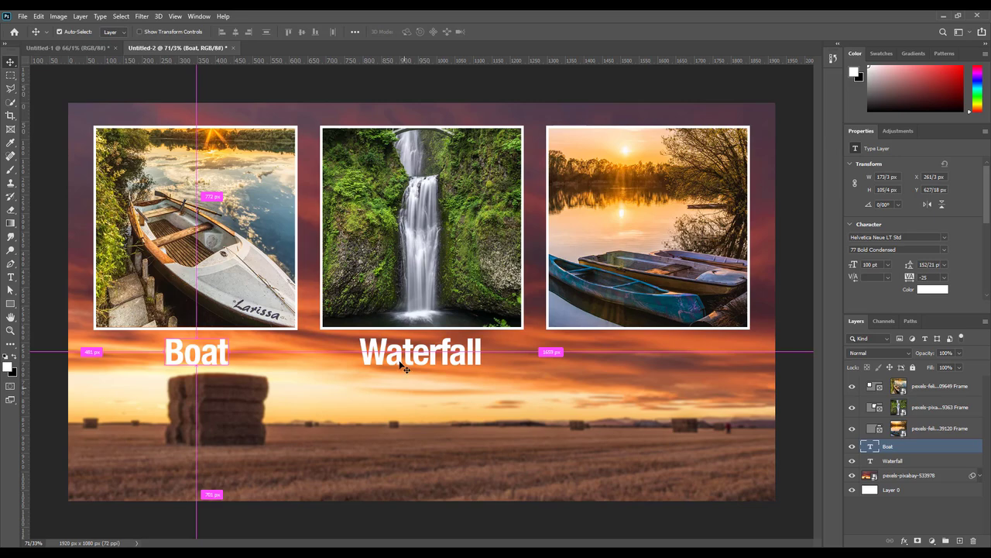
{"action": "left_click", "coordinate": [892, 461]}
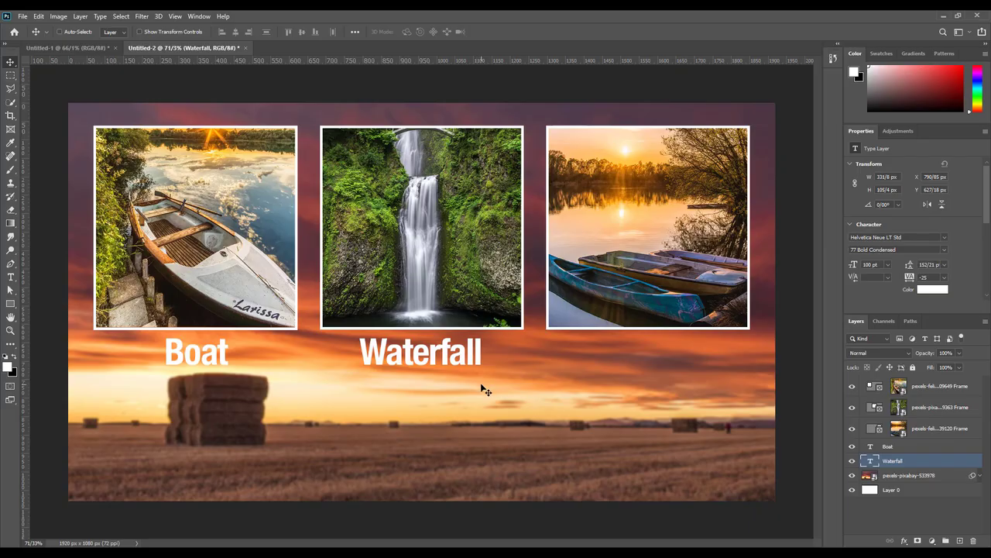
Step: Duplicate the Waterfall label under the right photo and retype it as 'Sunrise'
{"action": "key", "text": "ctrl+j"}
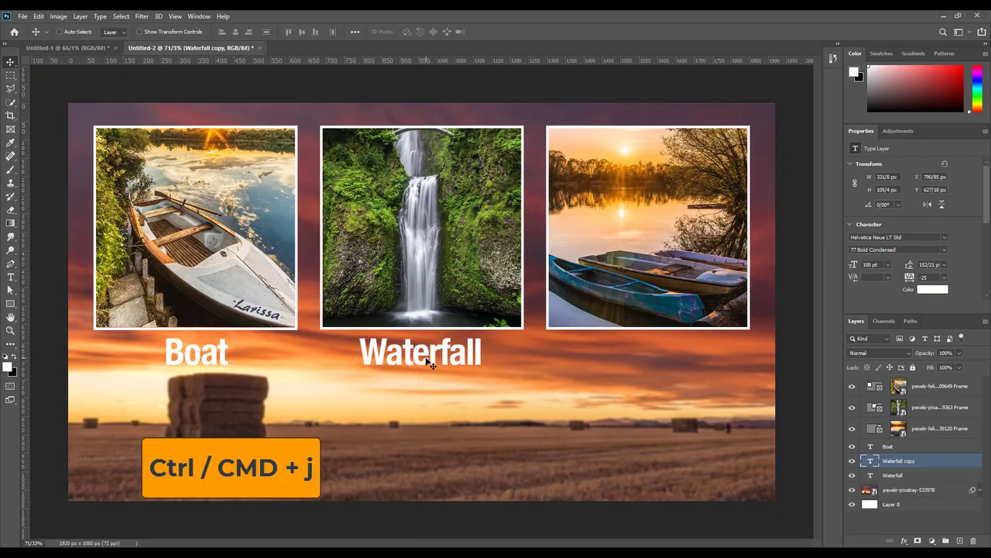
{"action": "left_click_drag", "start_coordinate": [430, 359], "coordinate": [649, 353]}
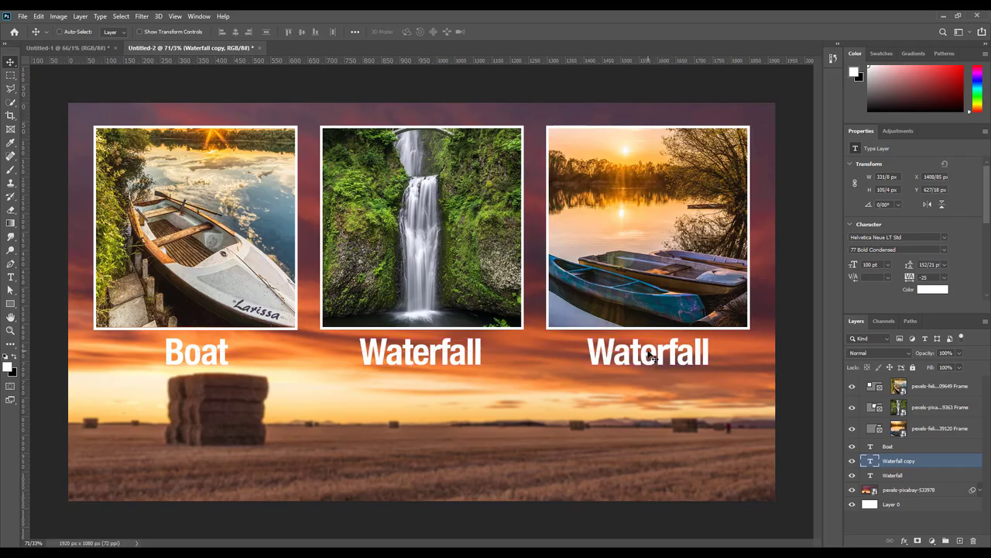
{"action": "double_click", "coordinate": [654, 355]}
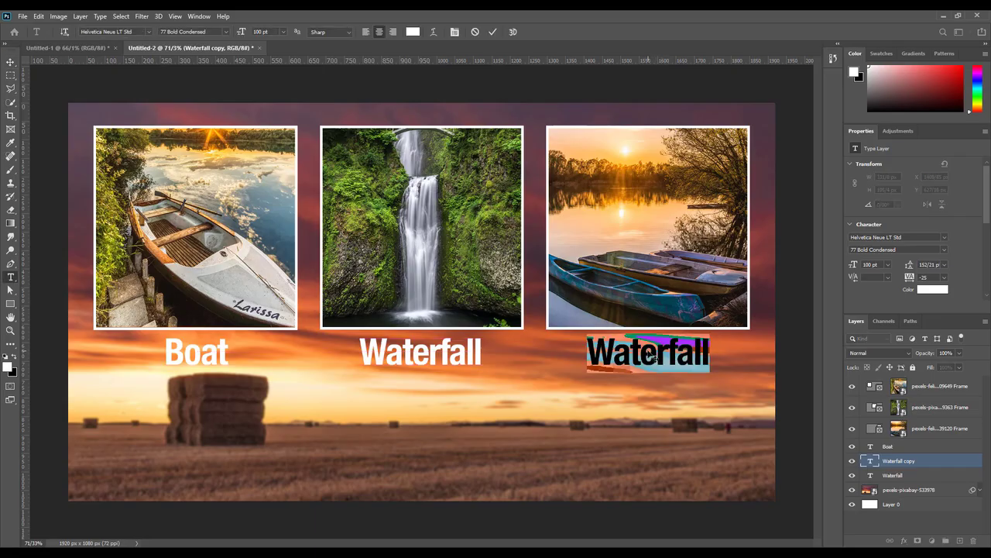
{"action": "type", "text": "Sunri"}
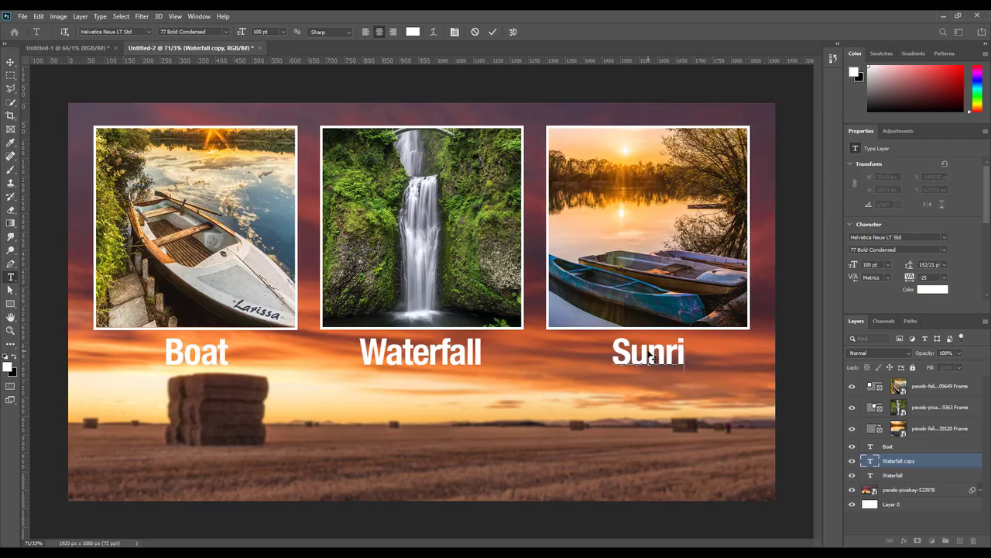
{"action": "type", "text": "se"}
{"action": "left_click", "coordinate": [10, 61]}
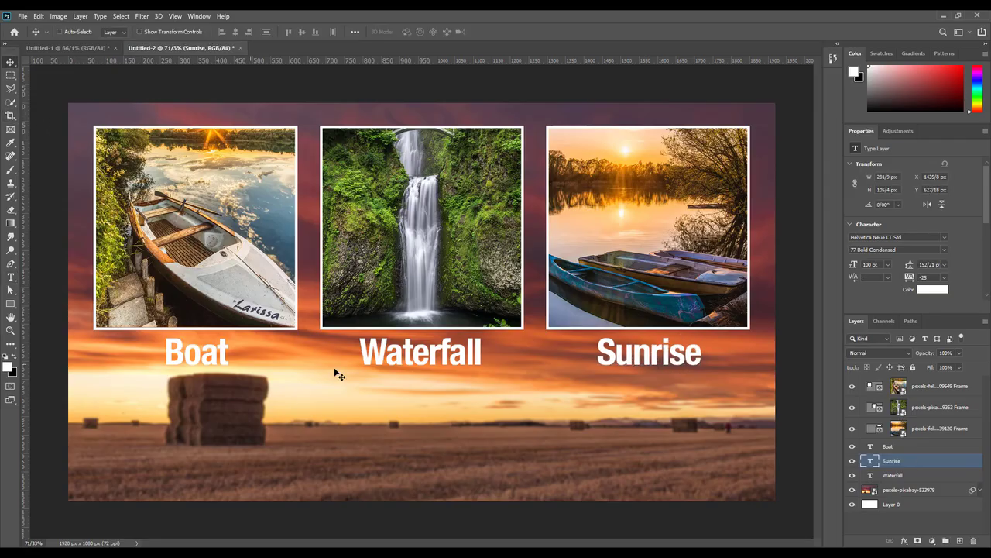
{"action": "left_click", "coordinate": [889, 447]}
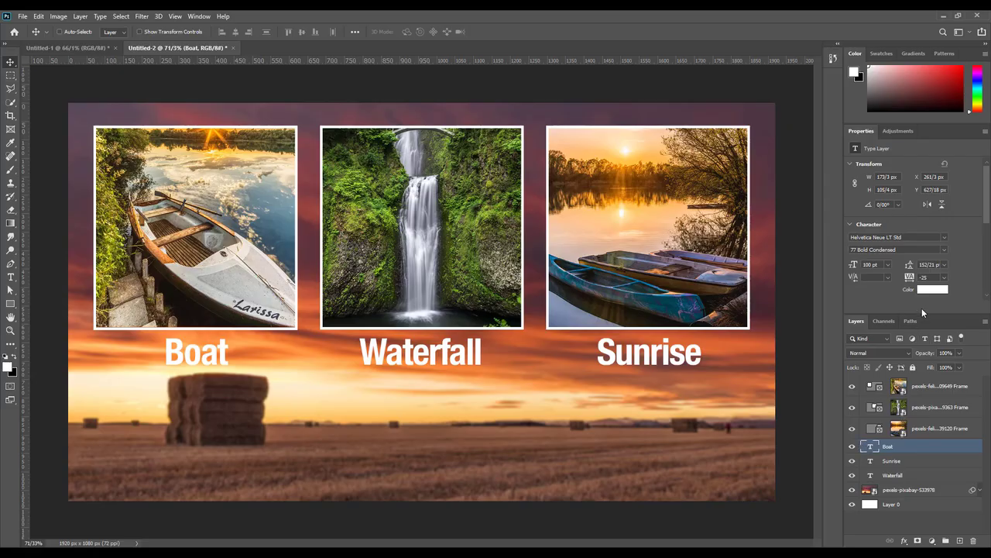
Step: Inspect the Boat label's text colour and the Window menu, leaving both unchanged
{"action": "left_click", "coordinate": [930, 290]}
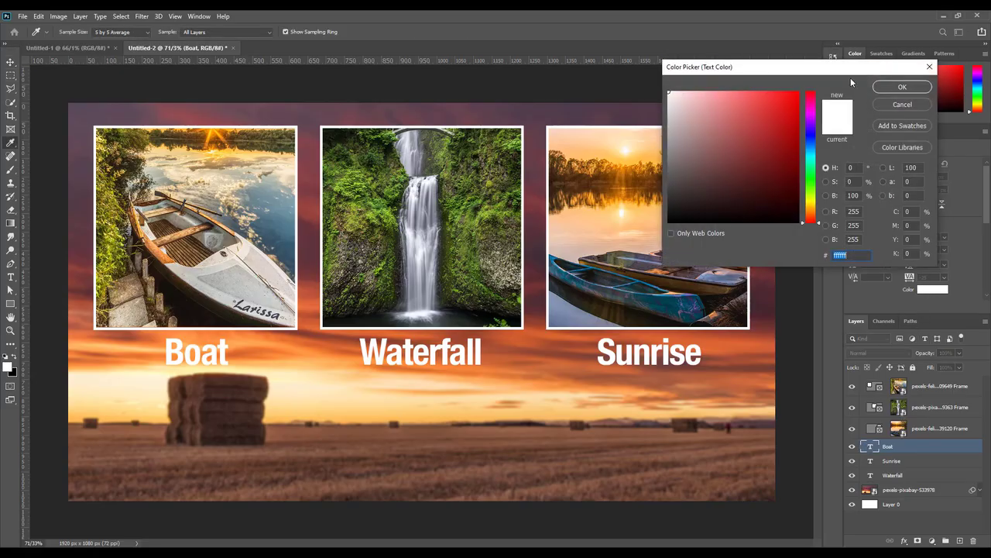
{"action": "left_click_drag", "start_coordinate": [846, 71], "coordinate": [592, 287]}
{"action": "left_click", "coordinate": [652, 322]}
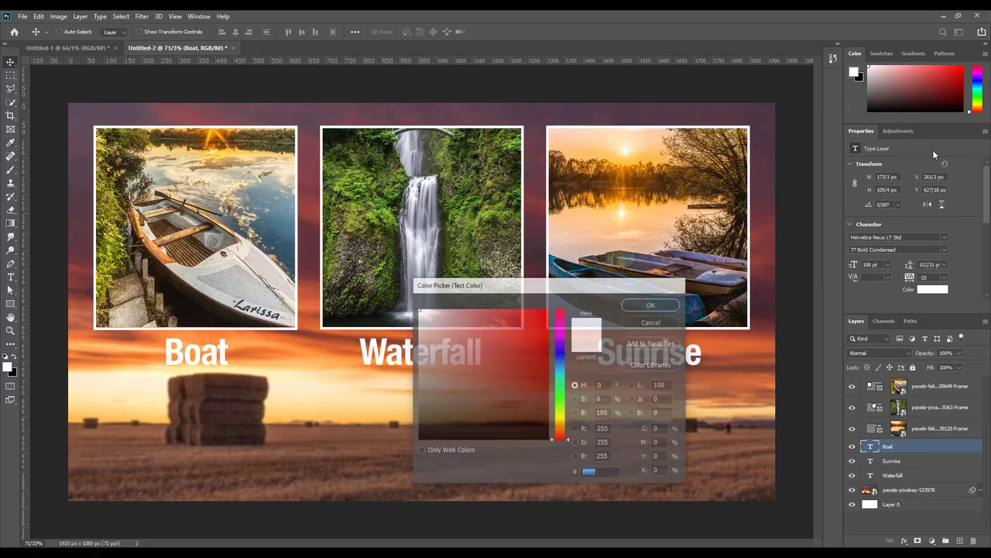
{"action": "left_click", "coordinate": [199, 15]}
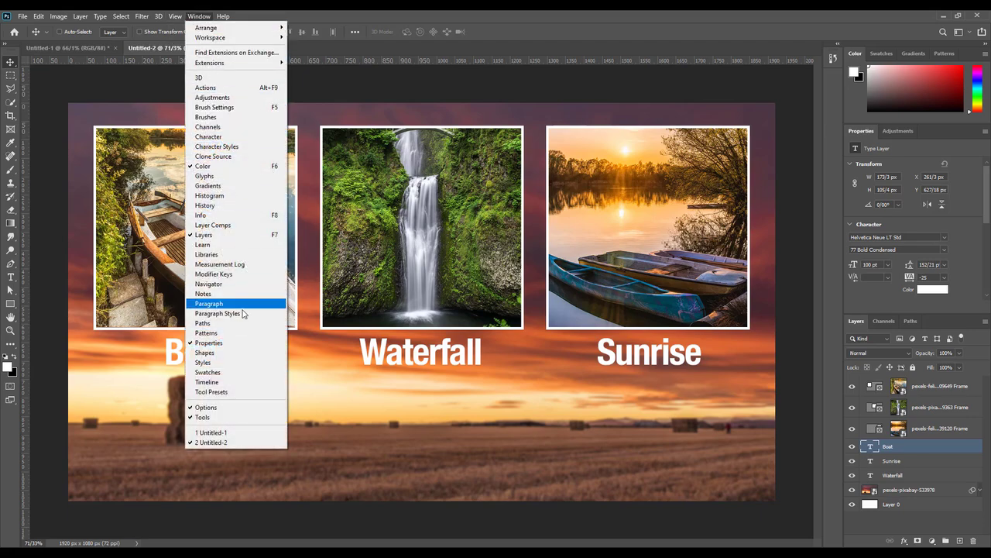
{"action": "left_click", "coordinate": [629, 105]}
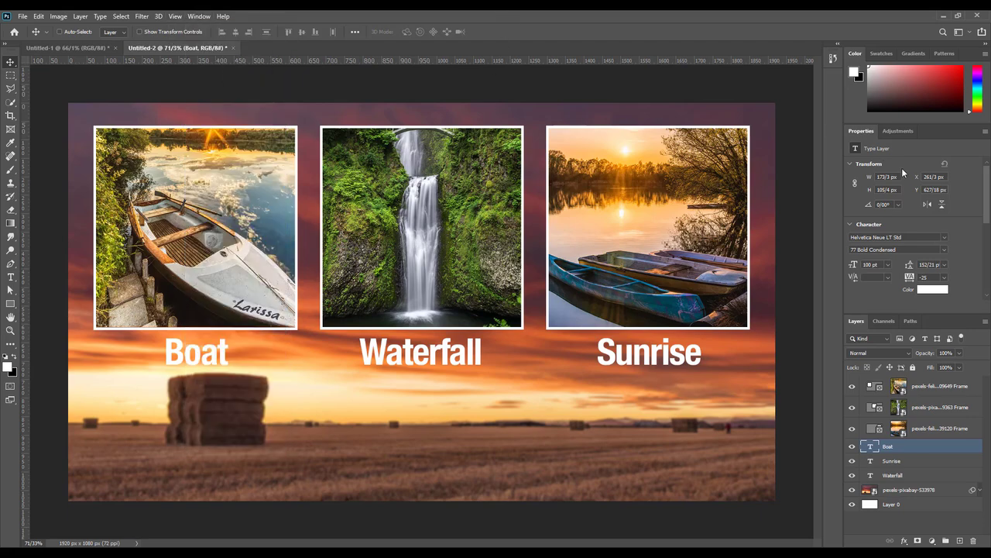
Step: Dock the Properties panel between Adjustments and Layers and enlarge the layers list
{"action": "left_click_drag", "start_coordinate": [865, 130], "coordinate": [831, 79]}
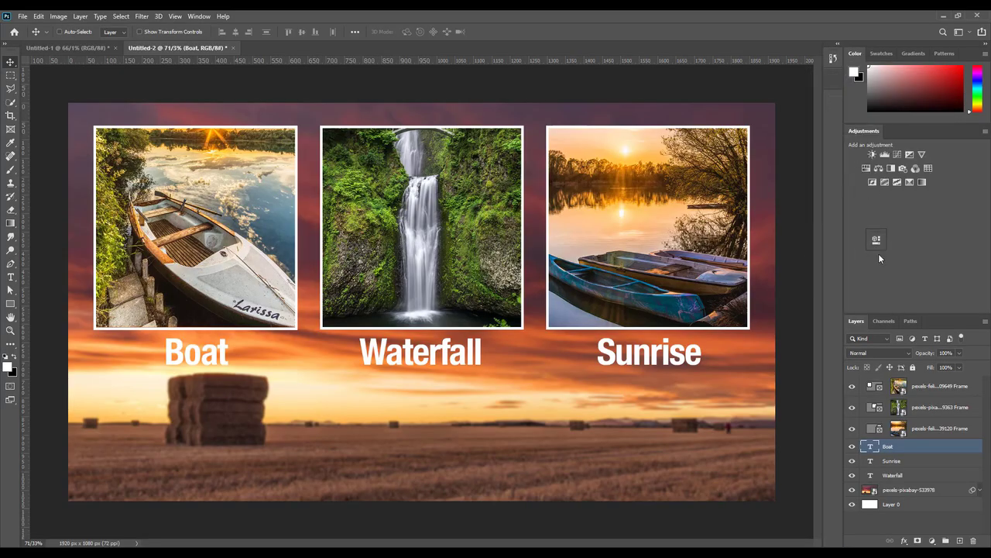
{"action": "left_click_drag", "start_coordinate": [878, 253], "coordinate": [905, 310]}
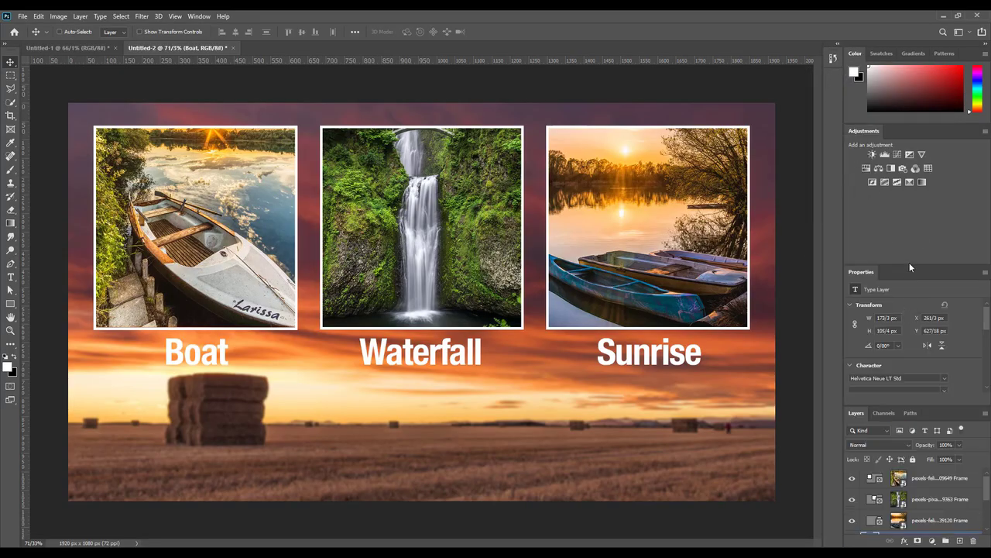
{"action": "left_click_drag", "start_coordinate": [909, 265], "coordinate": [897, 208]}
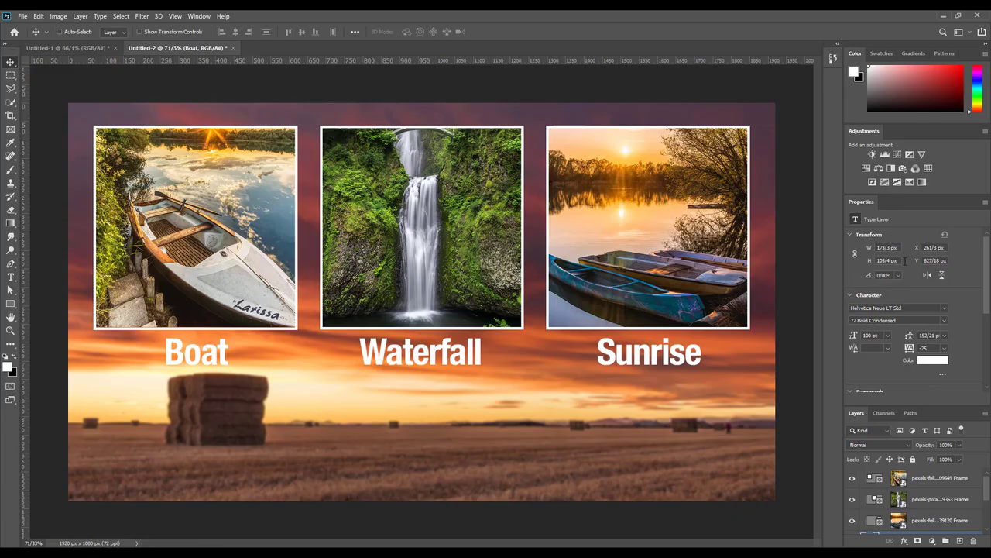
{"action": "left_click_drag", "start_coordinate": [901, 406], "coordinate": [904, 378]}
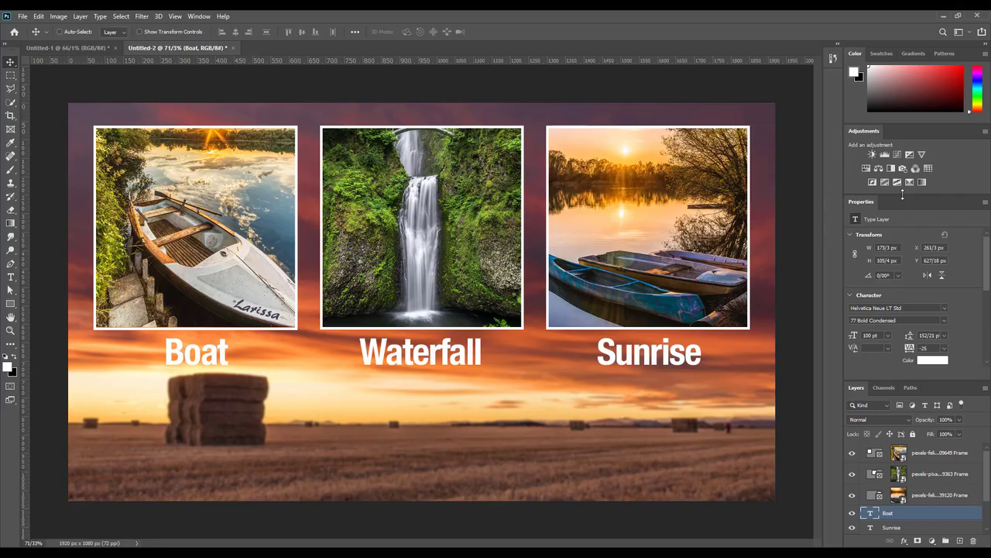
{"action": "left_click_drag", "start_coordinate": [863, 130], "coordinate": [887, 205]}
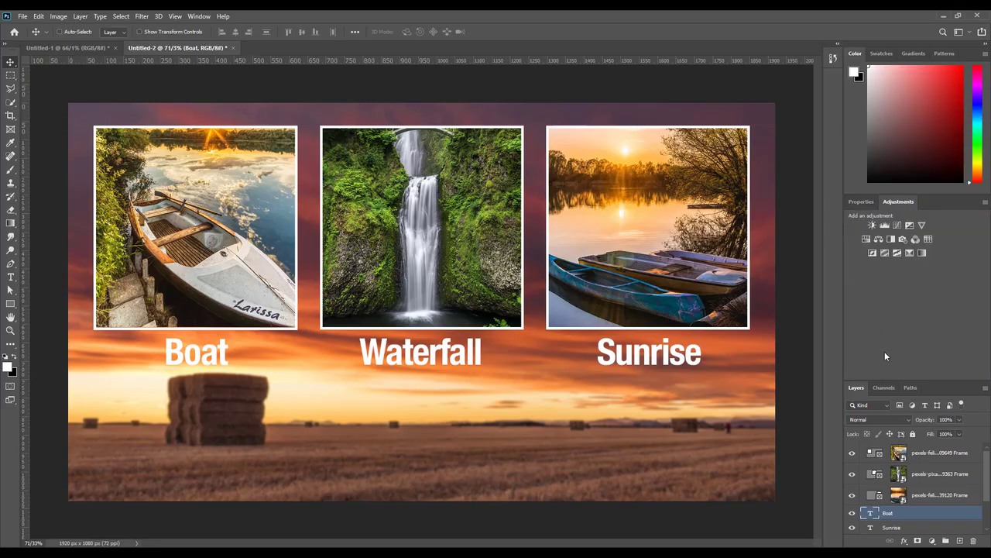
{"action": "left_click", "coordinate": [883, 386]}
{"action": "left_click", "coordinate": [858, 388]}
{"action": "left_click_drag", "start_coordinate": [873, 379], "coordinate": [873, 268]}
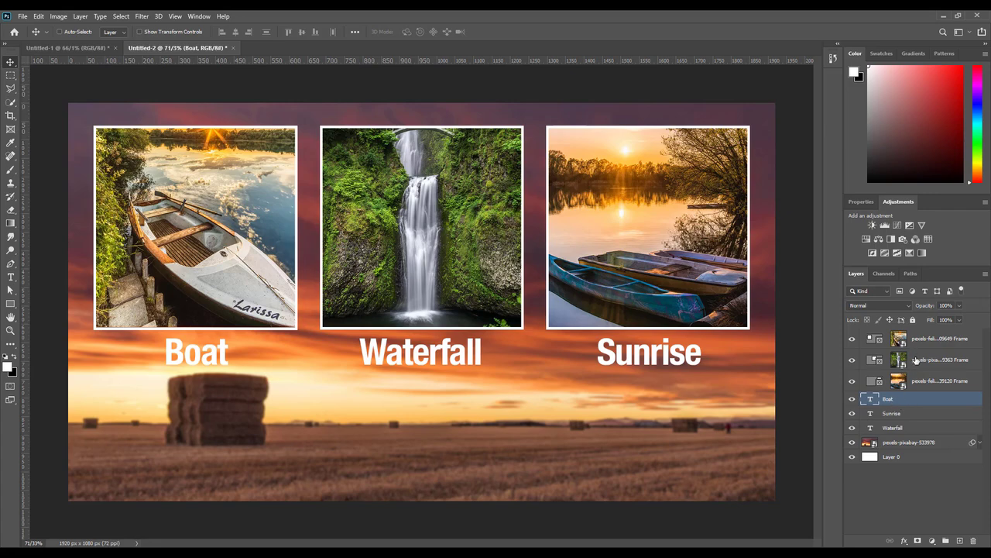
Step: Show the Boat layer's Character and Paragraph settings with room for more layers
{"action": "left_click", "coordinate": [862, 201]}
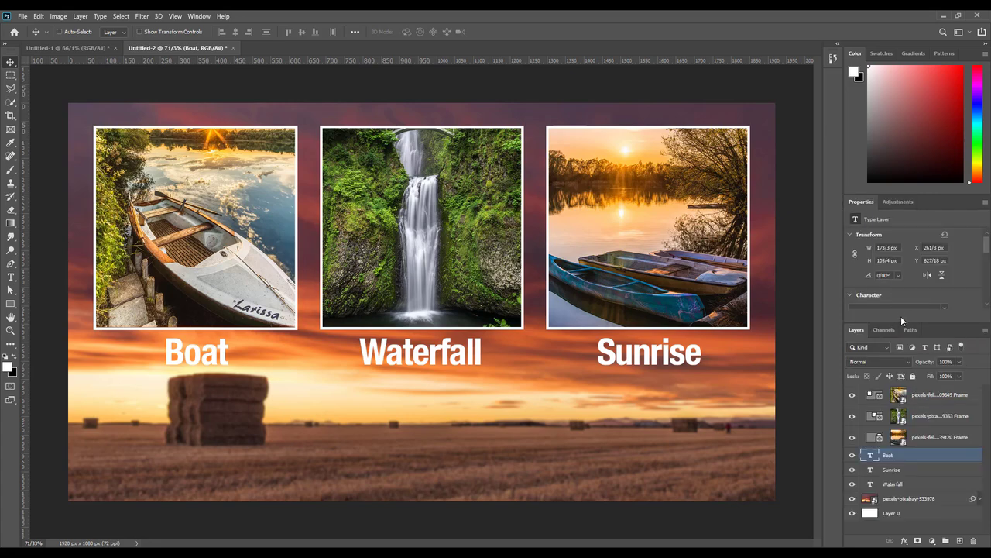
{"action": "left_click_drag", "start_coordinate": [896, 322], "coordinate": [897, 374]}
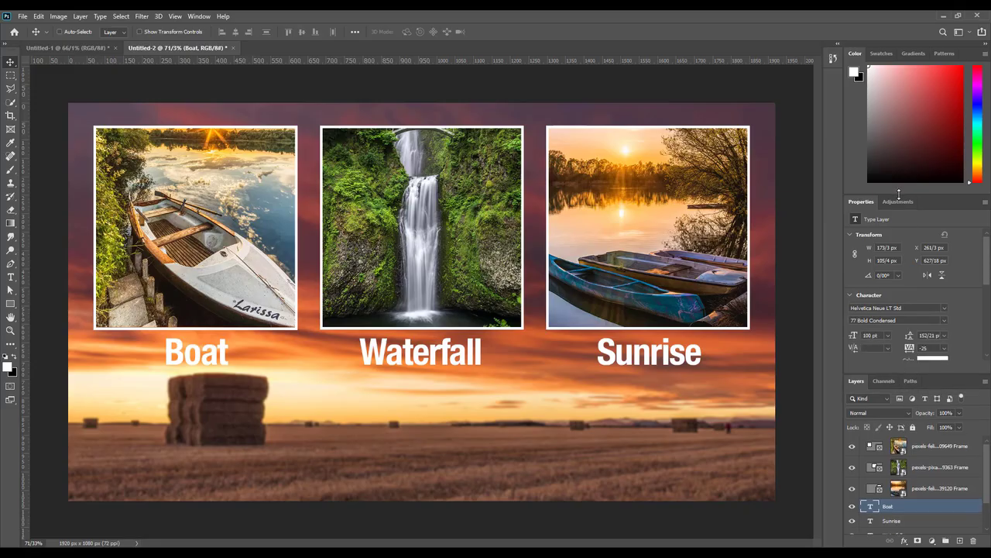
{"action": "left_click_drag", "start_coordinate": [898, 194], "coordinate": [890, 106]}
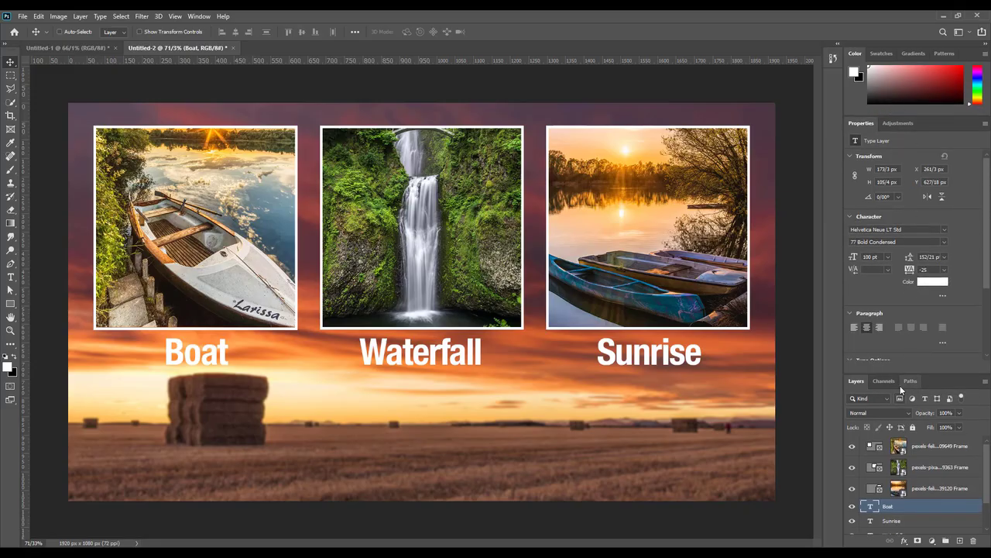
{"action": "left_click_drag", "start_coordinate": [898, 374], "coordinate": [897, 340]}
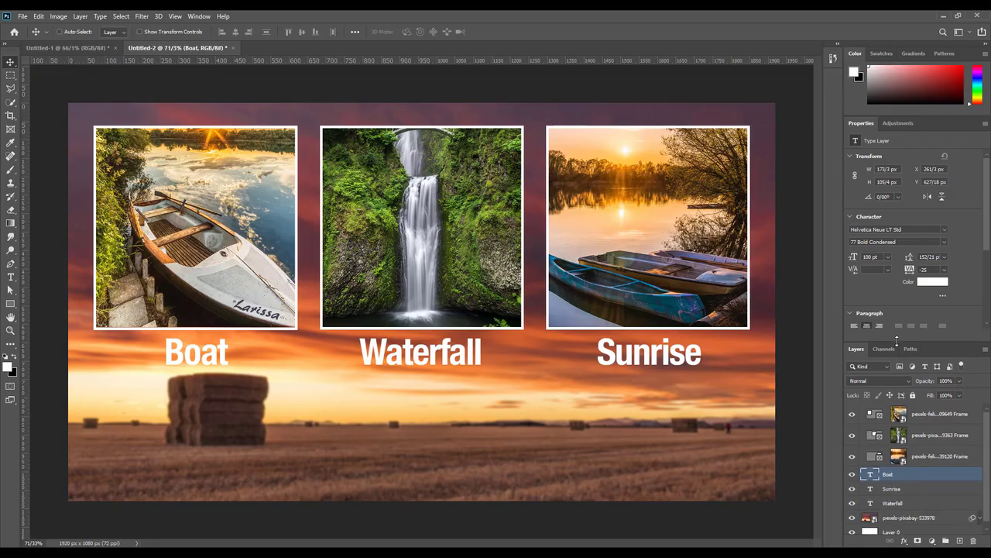
Step: Sample orange #ef9e51 from the sunset as the Boat label's text colour
{"action": "left_click", "coordinate": [929, 283]}
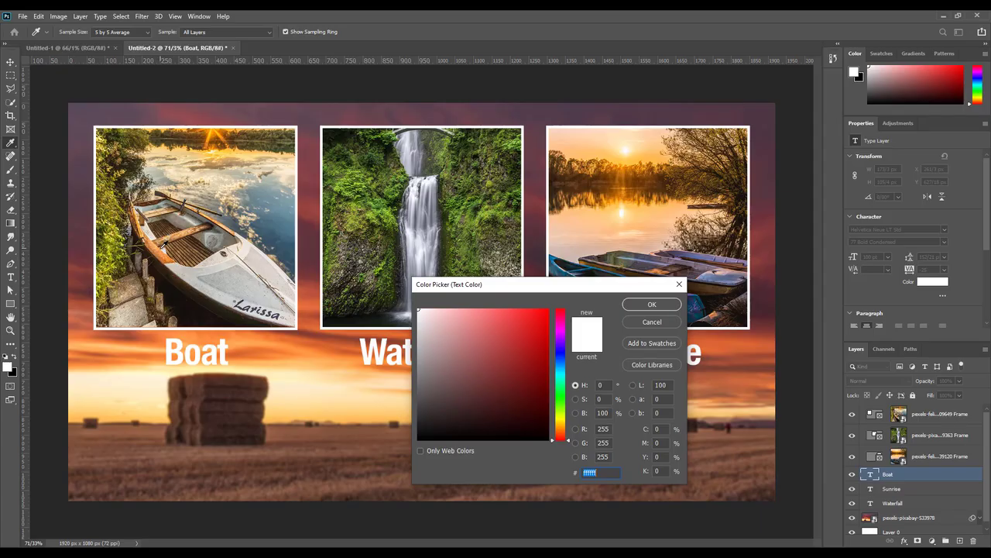
{"action": "left_click", "coordinate": [161, 253]}
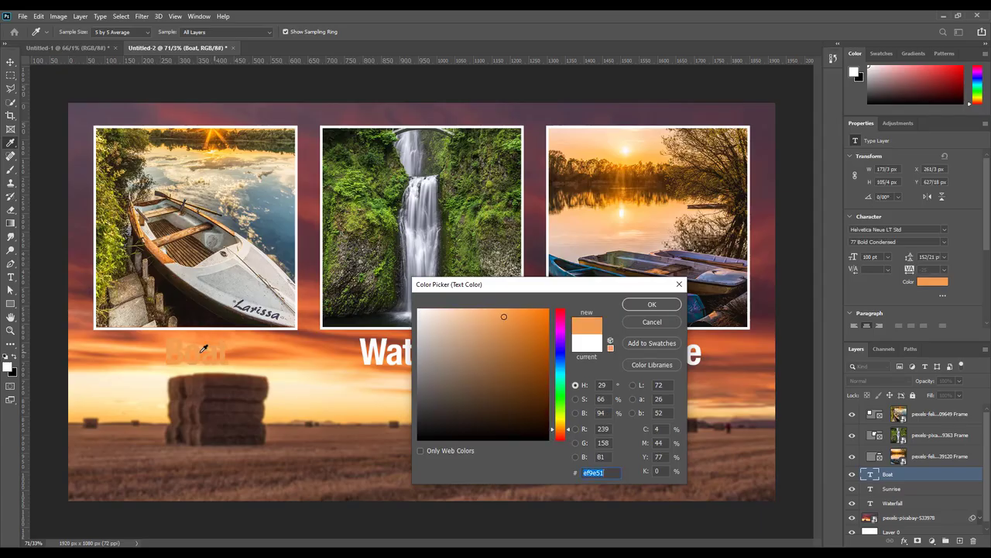
{"action": "left_click", "coordinate": [629, 304]}
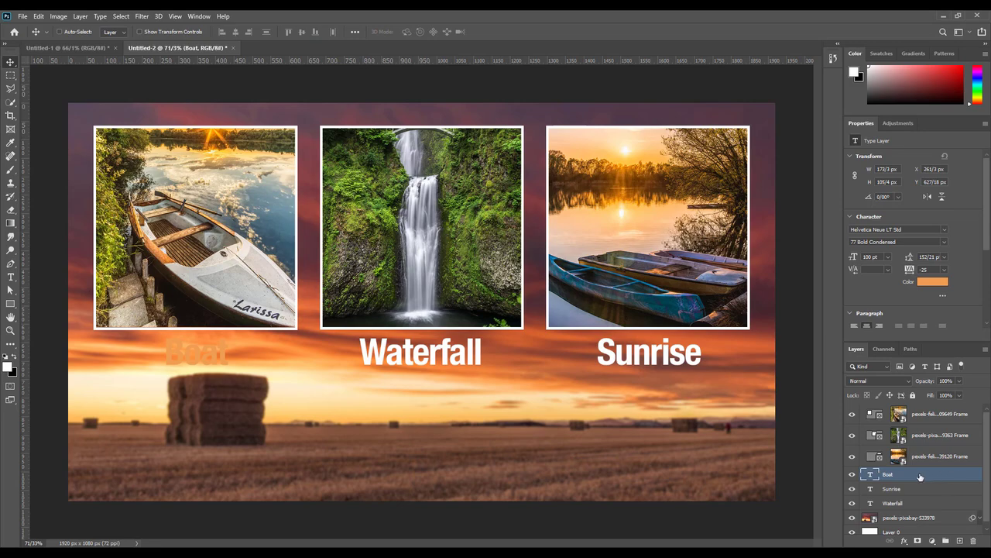
Step: Give the orange Boat label a 3 px white Outside stroke in Layer Style
{"action": "double_click", "coordinate": [896, 477]}
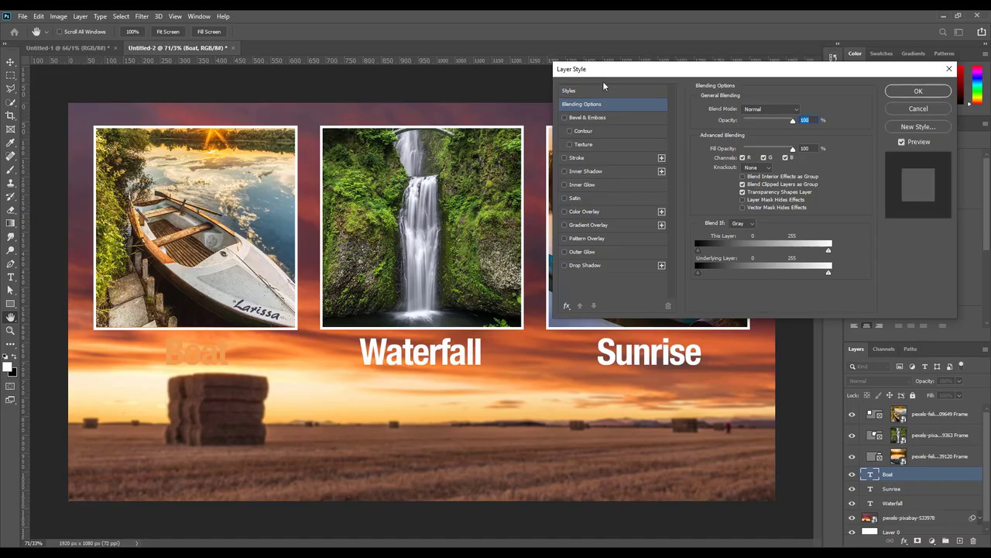
{"action": "left_click", "coordinate": [565, 158]}
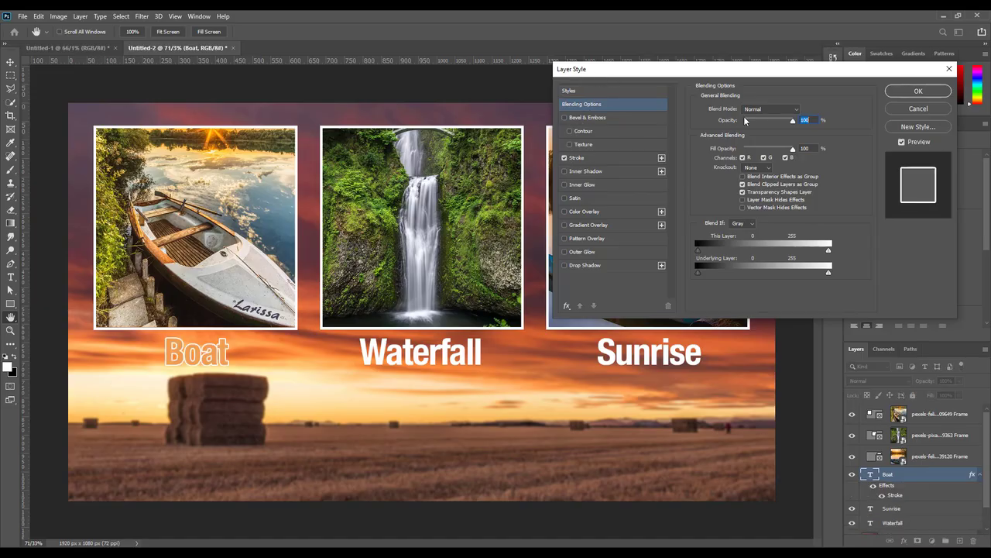
{"action": "left_click", "coordinate": [589, 157]}
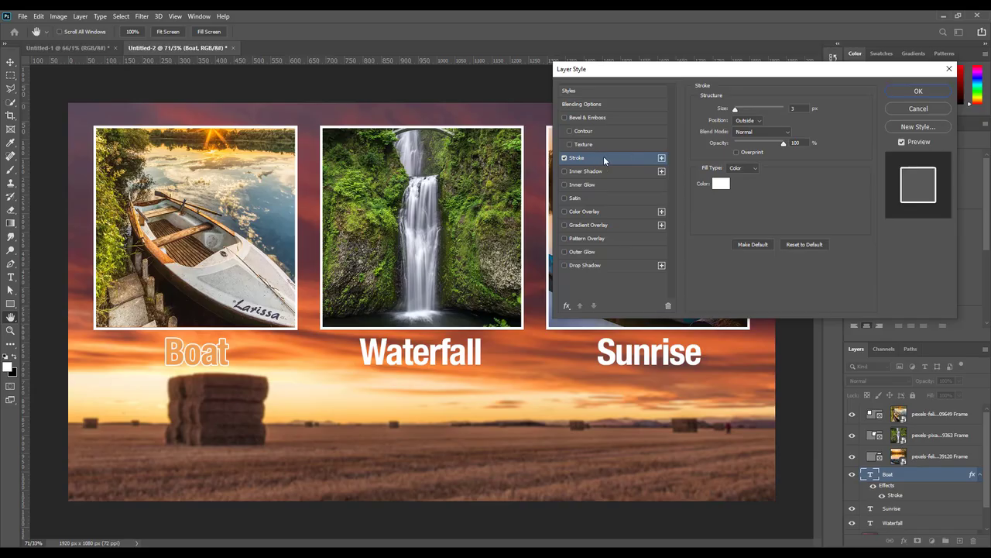
{"action": "left_click_drag", "start_coordinate": [739, 108], "coordinate": [737, 110]}
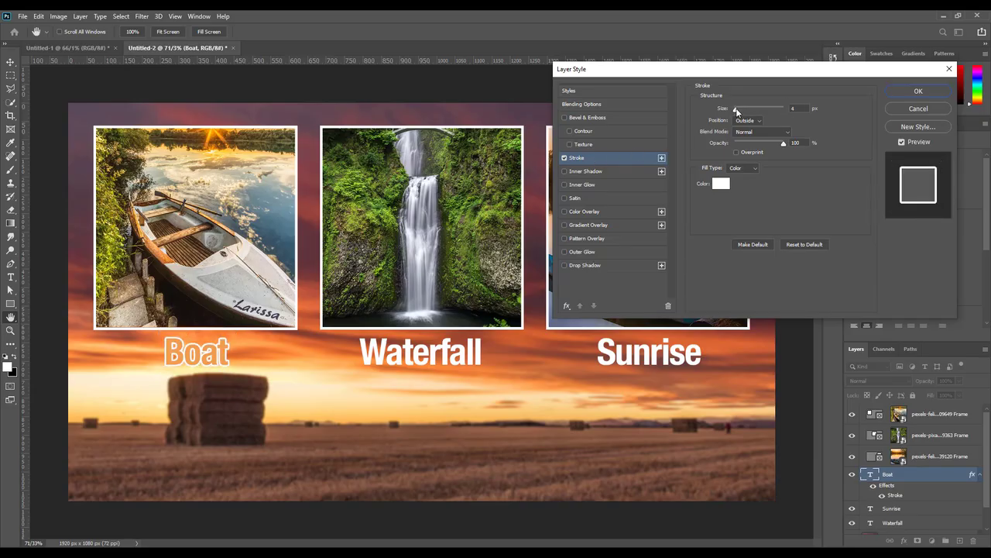
{"action": "double_click", "coordinate": [792, 108]}
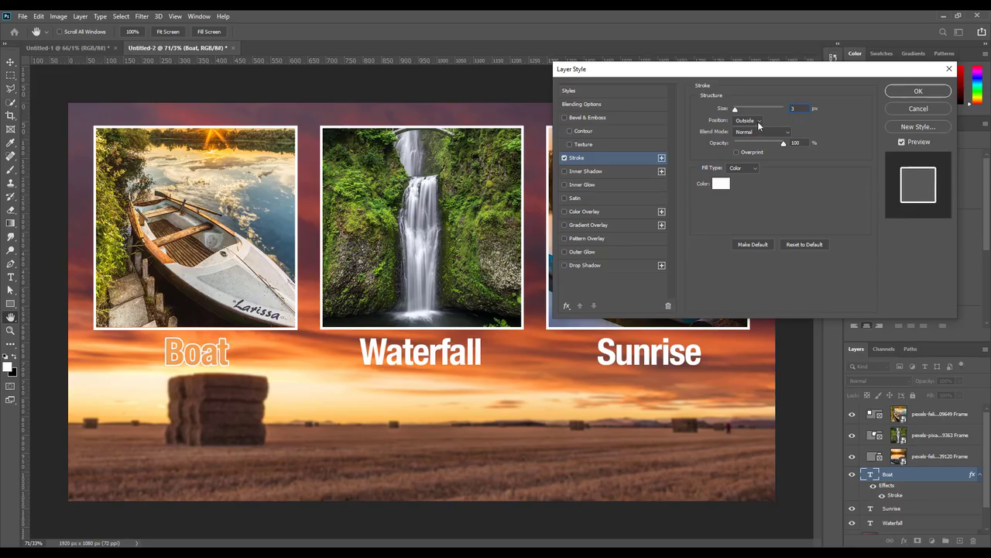
{"action": "left_click", "coordinate": [916, 90]}
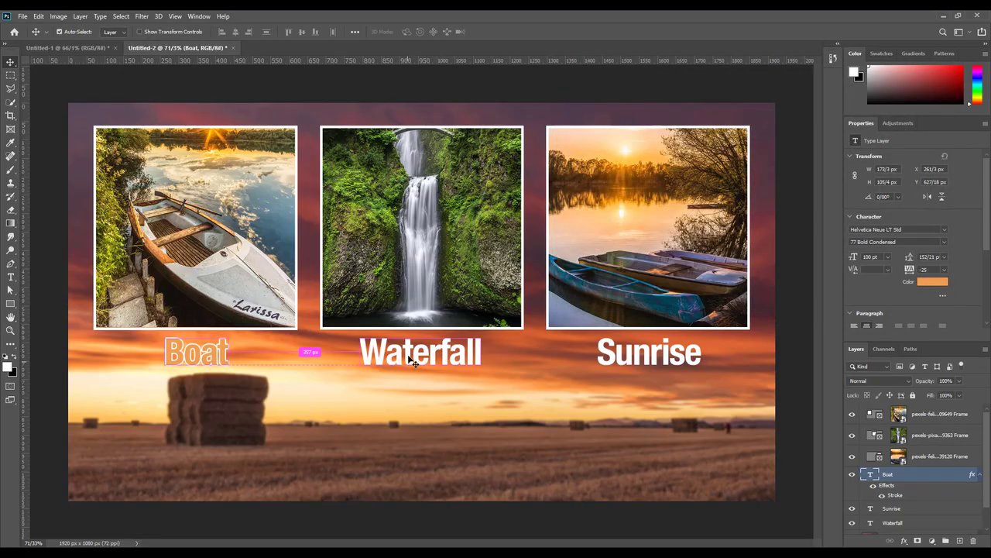
{"action": "left_click", "coordinate": [414, 362], "text": "ctrl"}
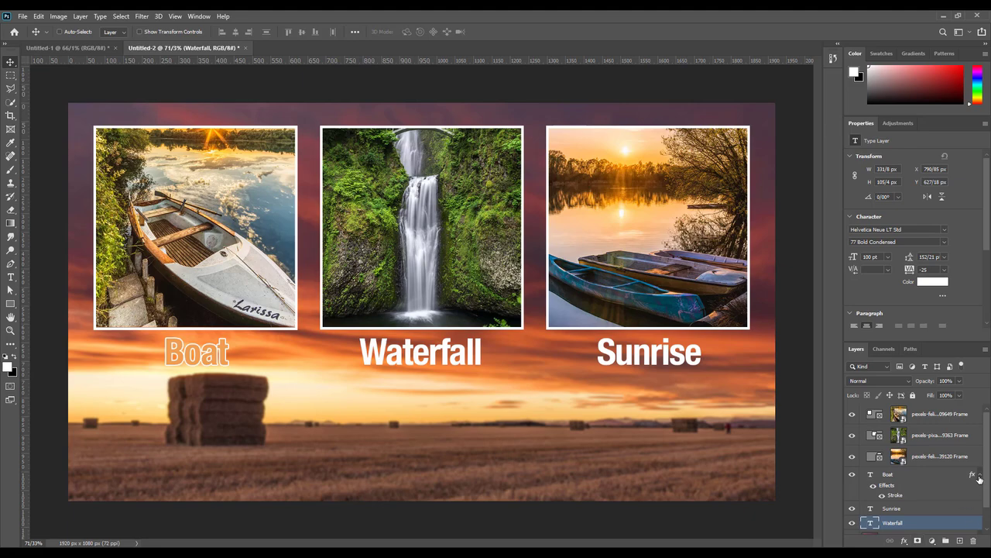
Step: Recolour the Waterfall label green (7da32f), sampled from the waterfall foliage
{"action": "left_click", "coordinate": [979, 477]}
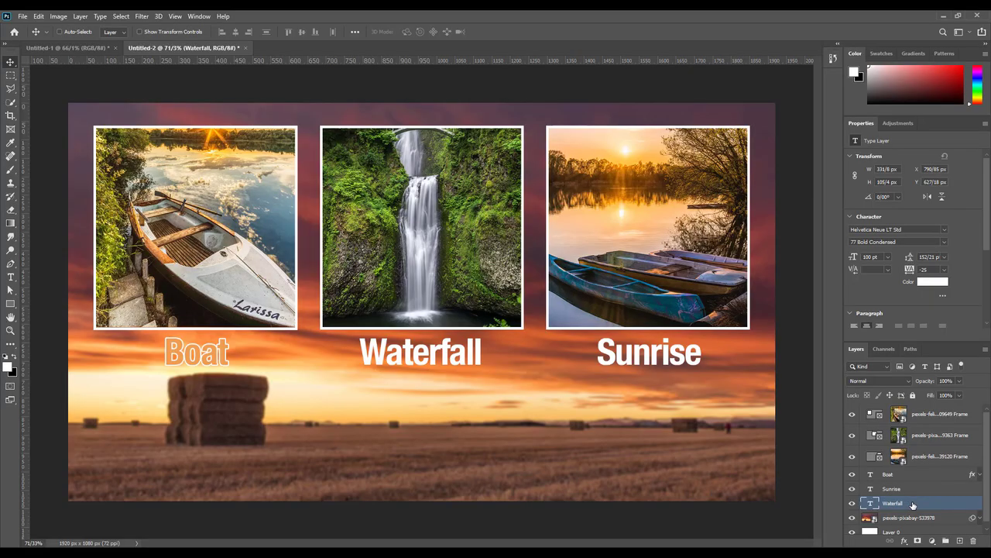
{"action": "left_click", "coordinate": [933, 282]}
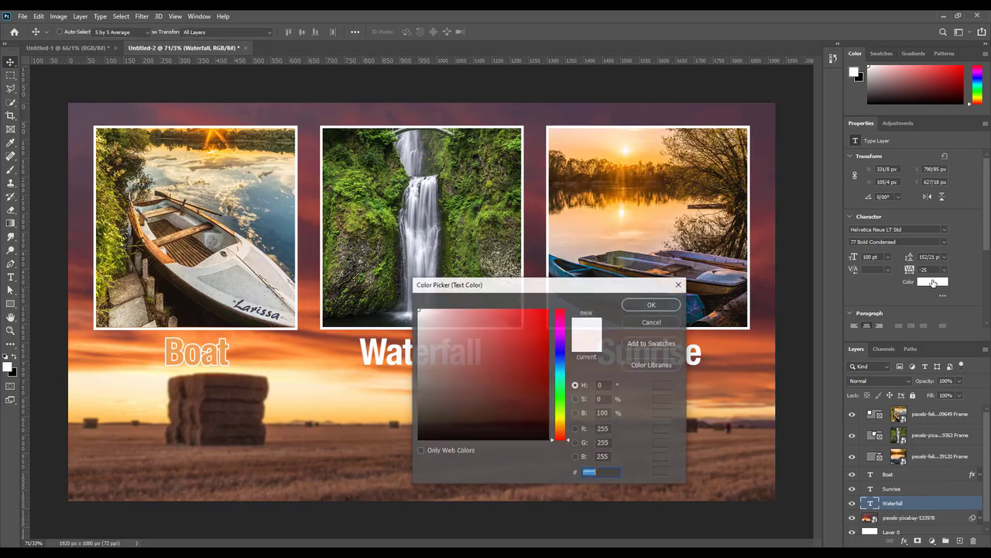
{"action": "left_click_drag", "start_coordinate": [536, 285], "coordinate": [681, 247]}
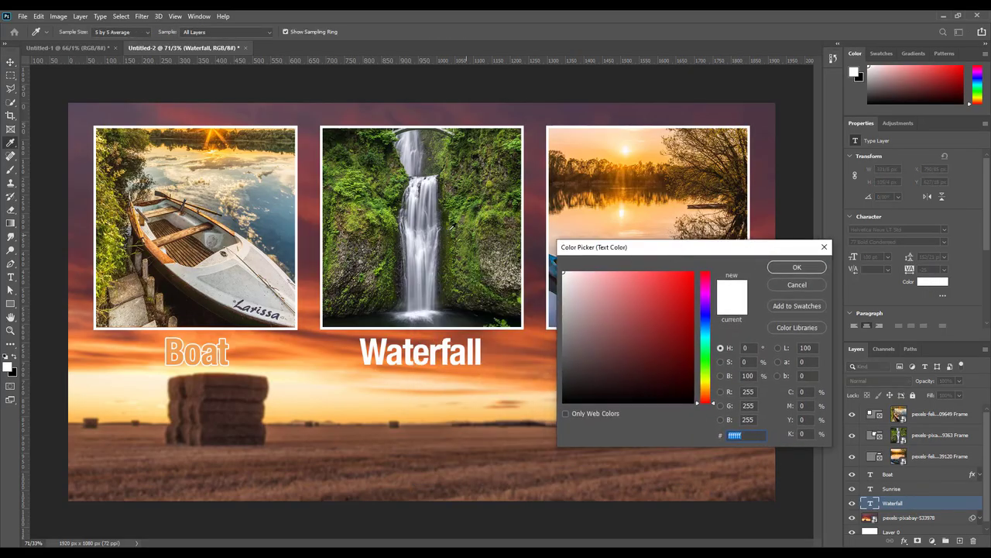
{"action": "left_click", "coordinate": [348, 183]}
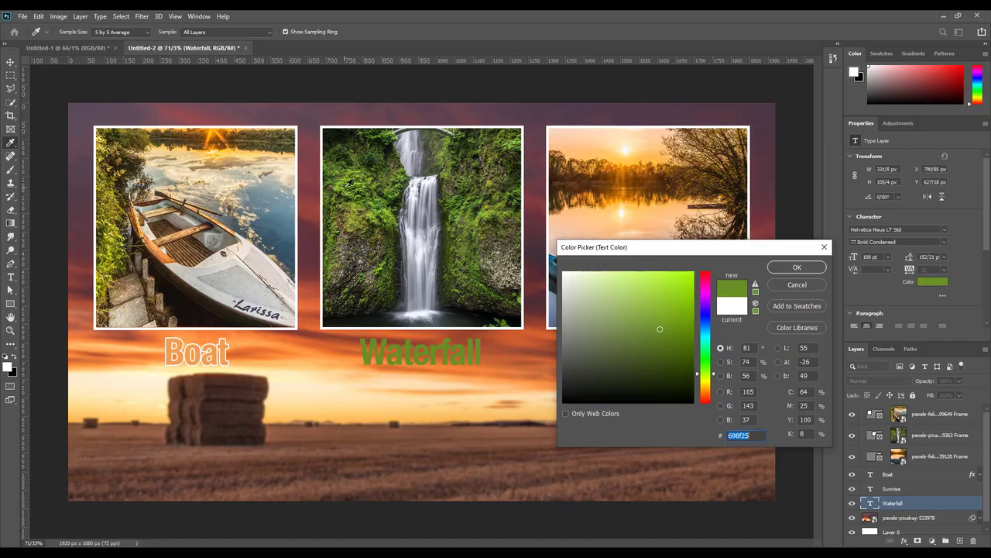
{"action": "left_click", "coordinate": [346, 179]}
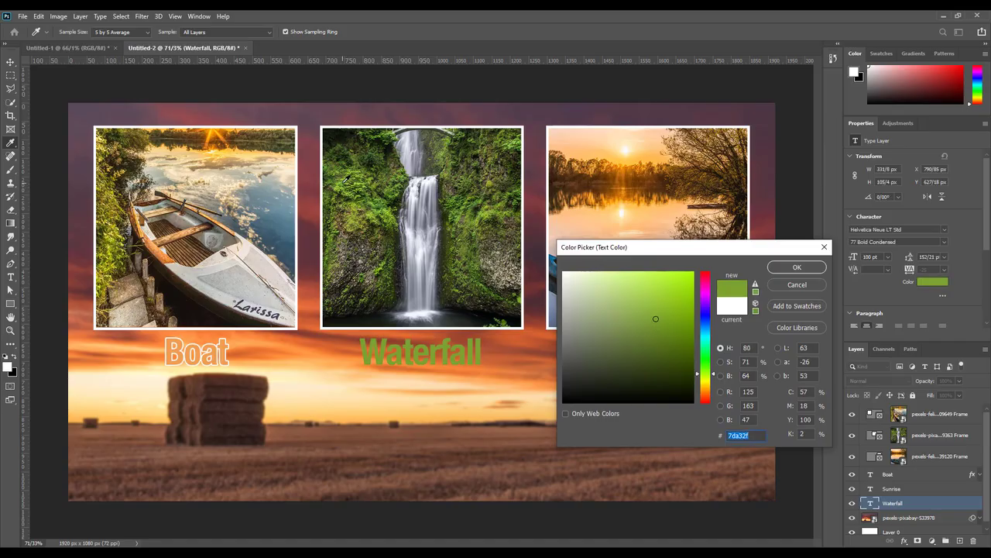
{"action": "left_click", "coordinate": [797, 266]}
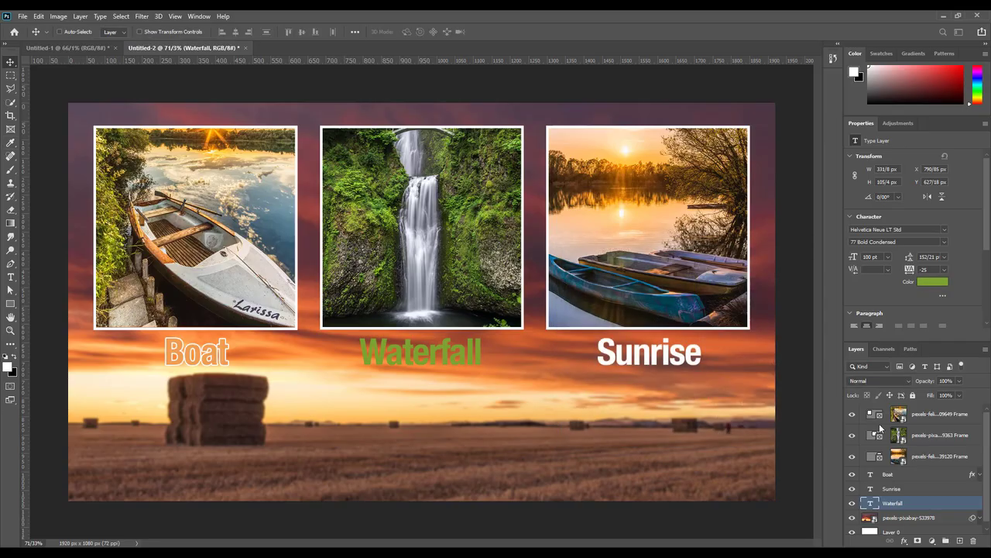
Step: Add a 3 px white Outside stroke to the Waterfall label
{"action": "double_click", "coordinate": [955, 504]}
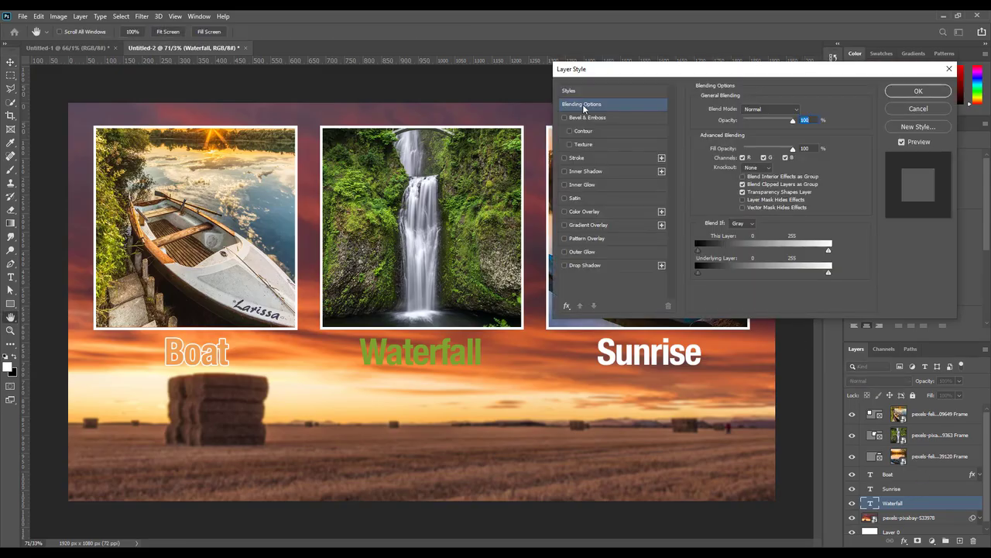
{"action": "left_click", "coordinate": [589, 157]}
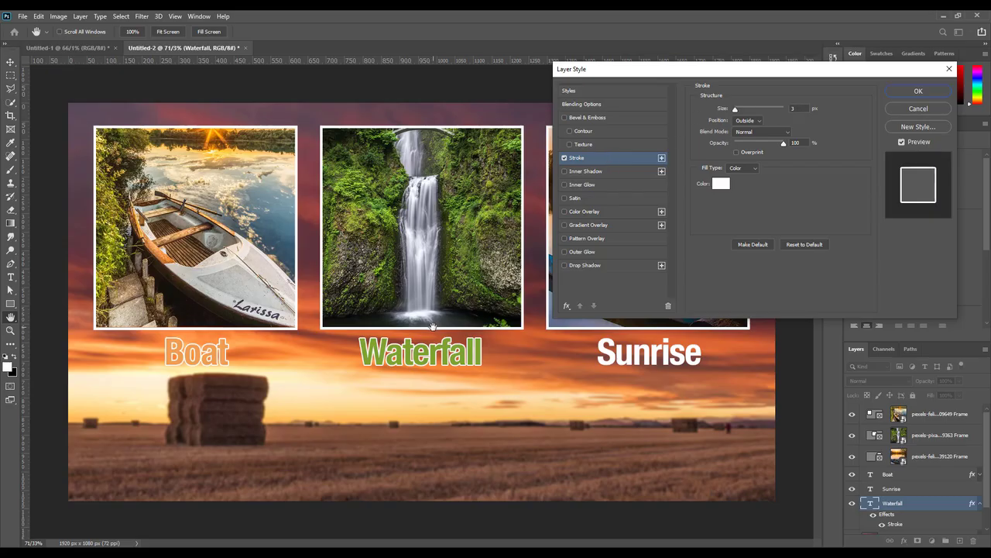
{"action": "left_click", "coordinate": [798, 109]}
{"action": "left_click", "coordinate": [901, 94]}
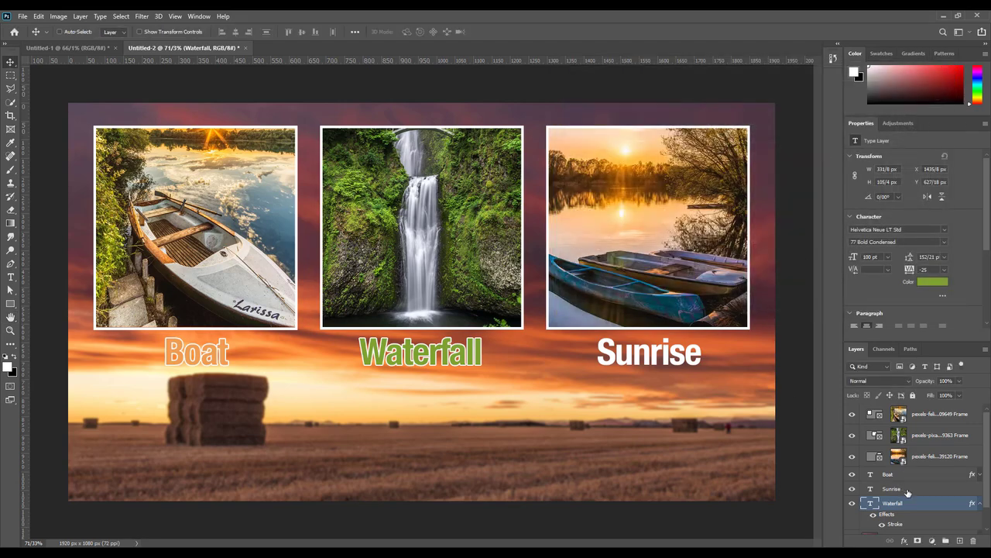
Step: Colour the Sunrise label orange, sampled from the sunset sky
{"action": "left_click", "coordinate": [898, 489]}
{"action": "left_click", "coordinate": [923, 283]}
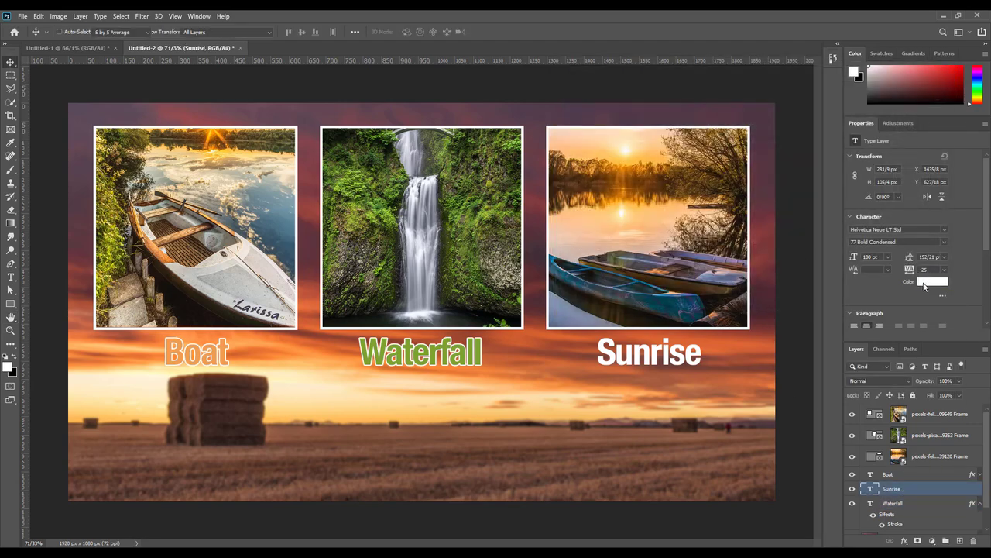
{"action": "left_click_drag", "start_coordinate": [657, 248], "coordinate": [332, 303]}
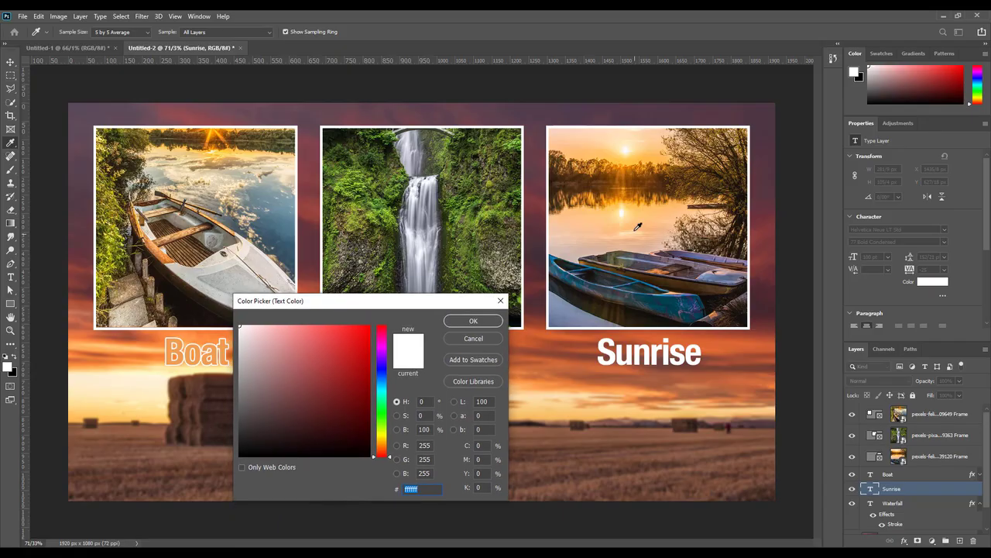
{"action": "left_click", "coordinate": [629, 166]}
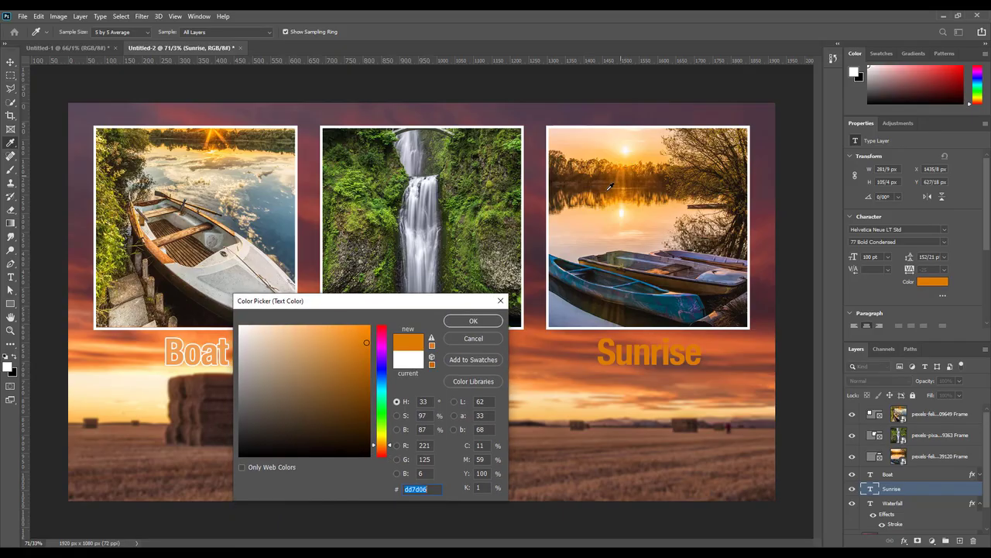
{"action": "left_click", "coordinate": [464, 320]}
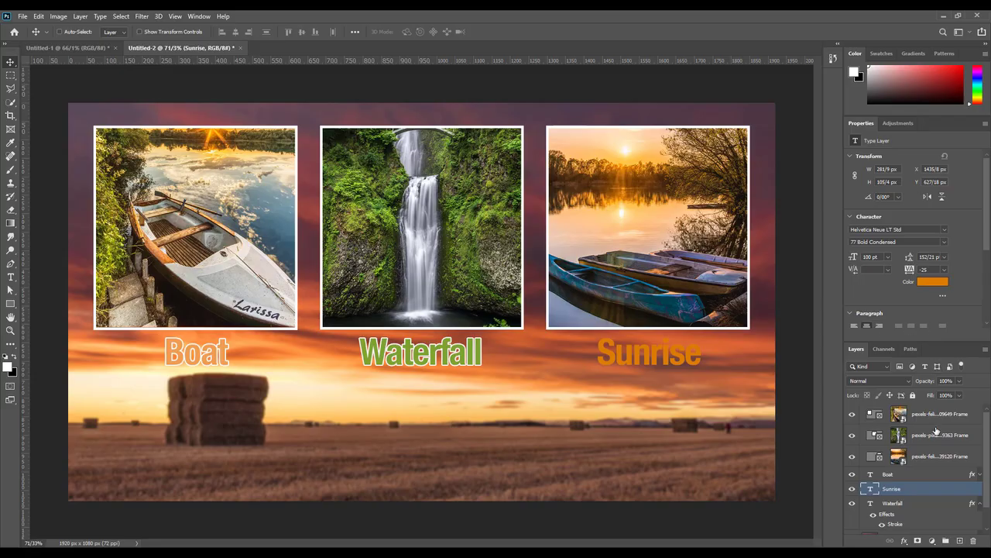
Step: Add a 3 px white Outside stroke to the Sunrise label
{"action": "double_click", "coordinate": [939, 494]}
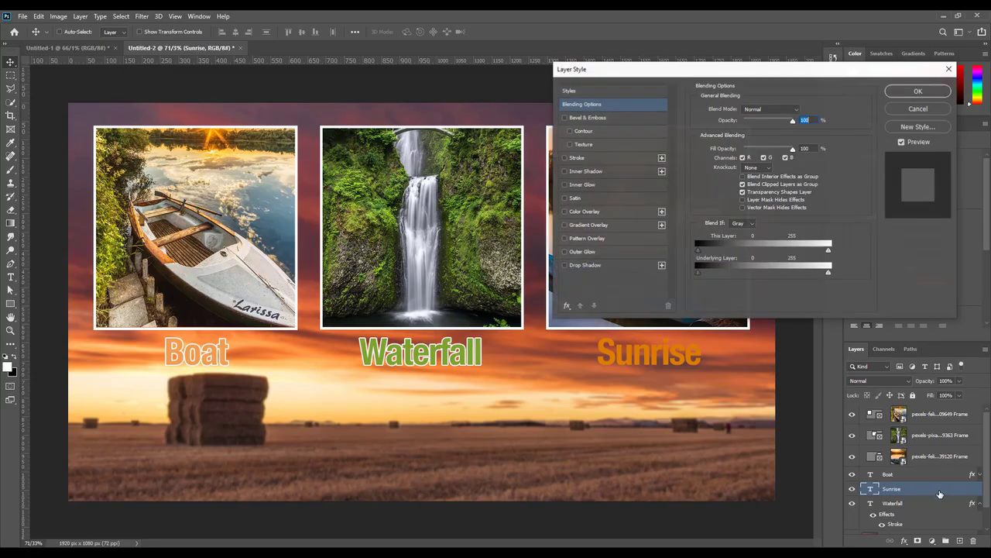
{"action": "left_click", "coordinate": [593, 157]}
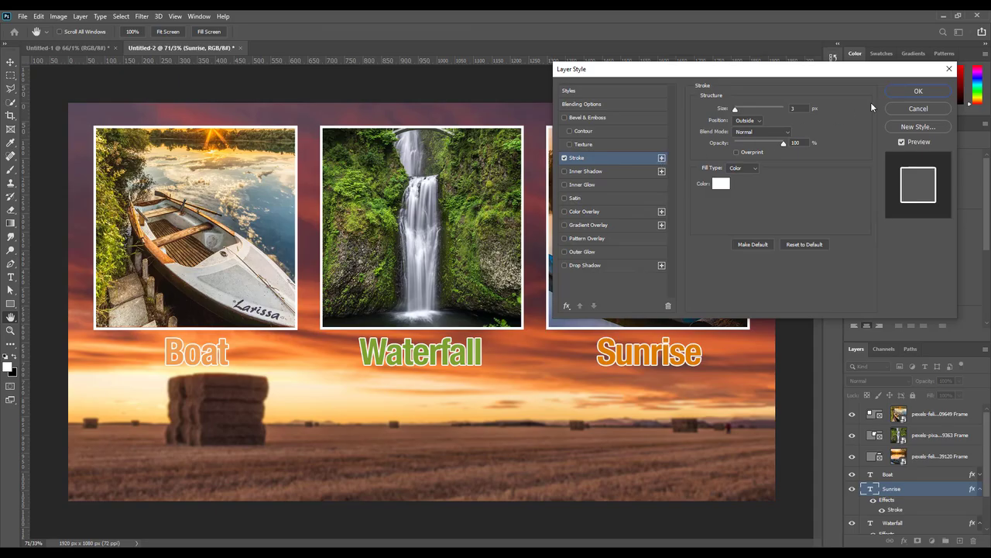
{"action": "left_click", "coordinate": [895, 92]}
{"action": "left_click", "coordinate": [885, 414]}
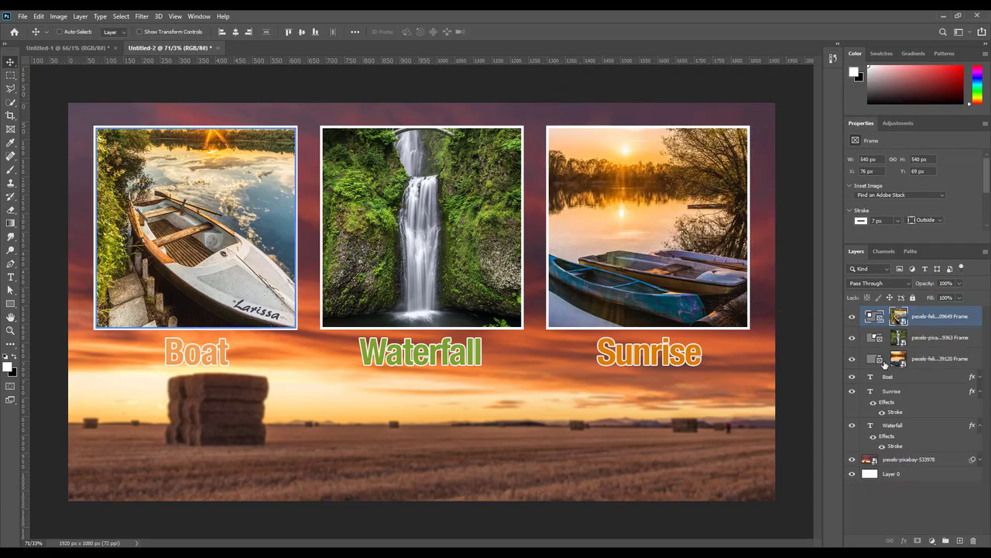